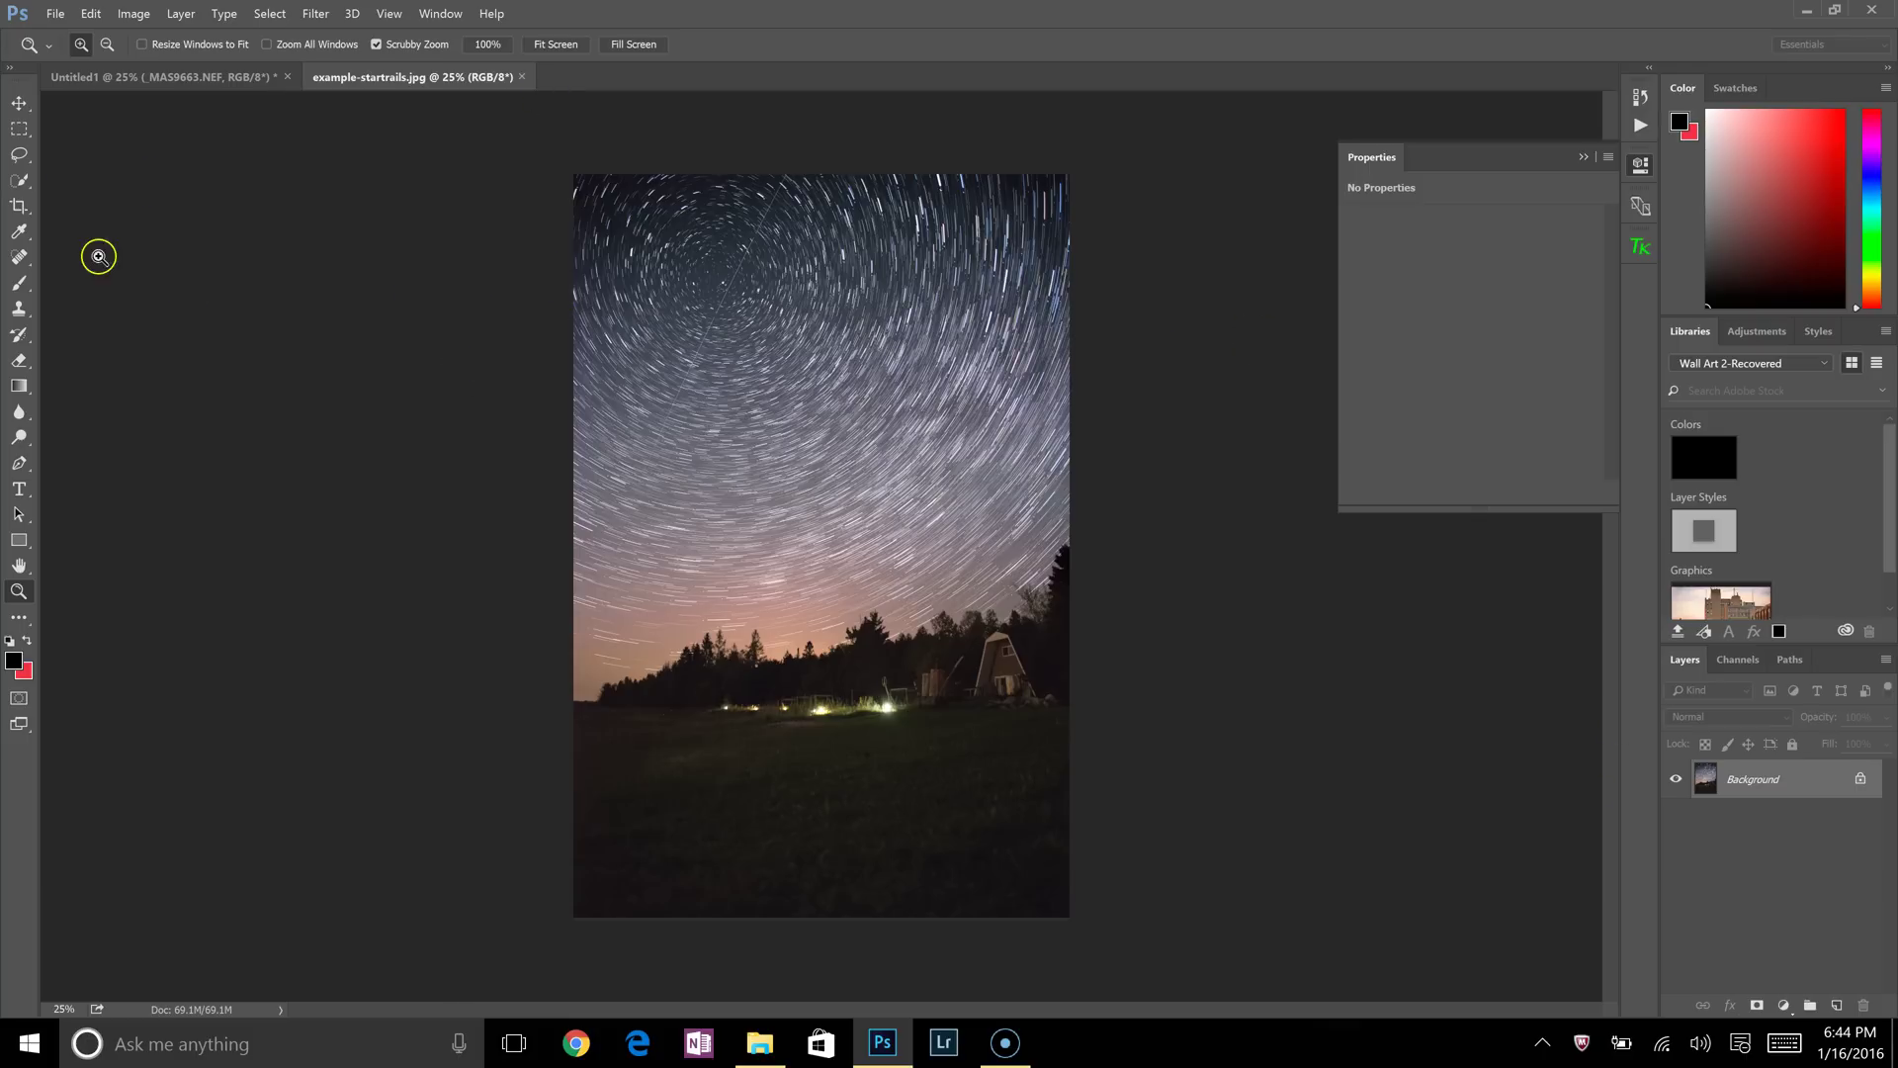
Zoom in and pan around the example photo's star trails, then zoom back out.
left_click(816, 349)
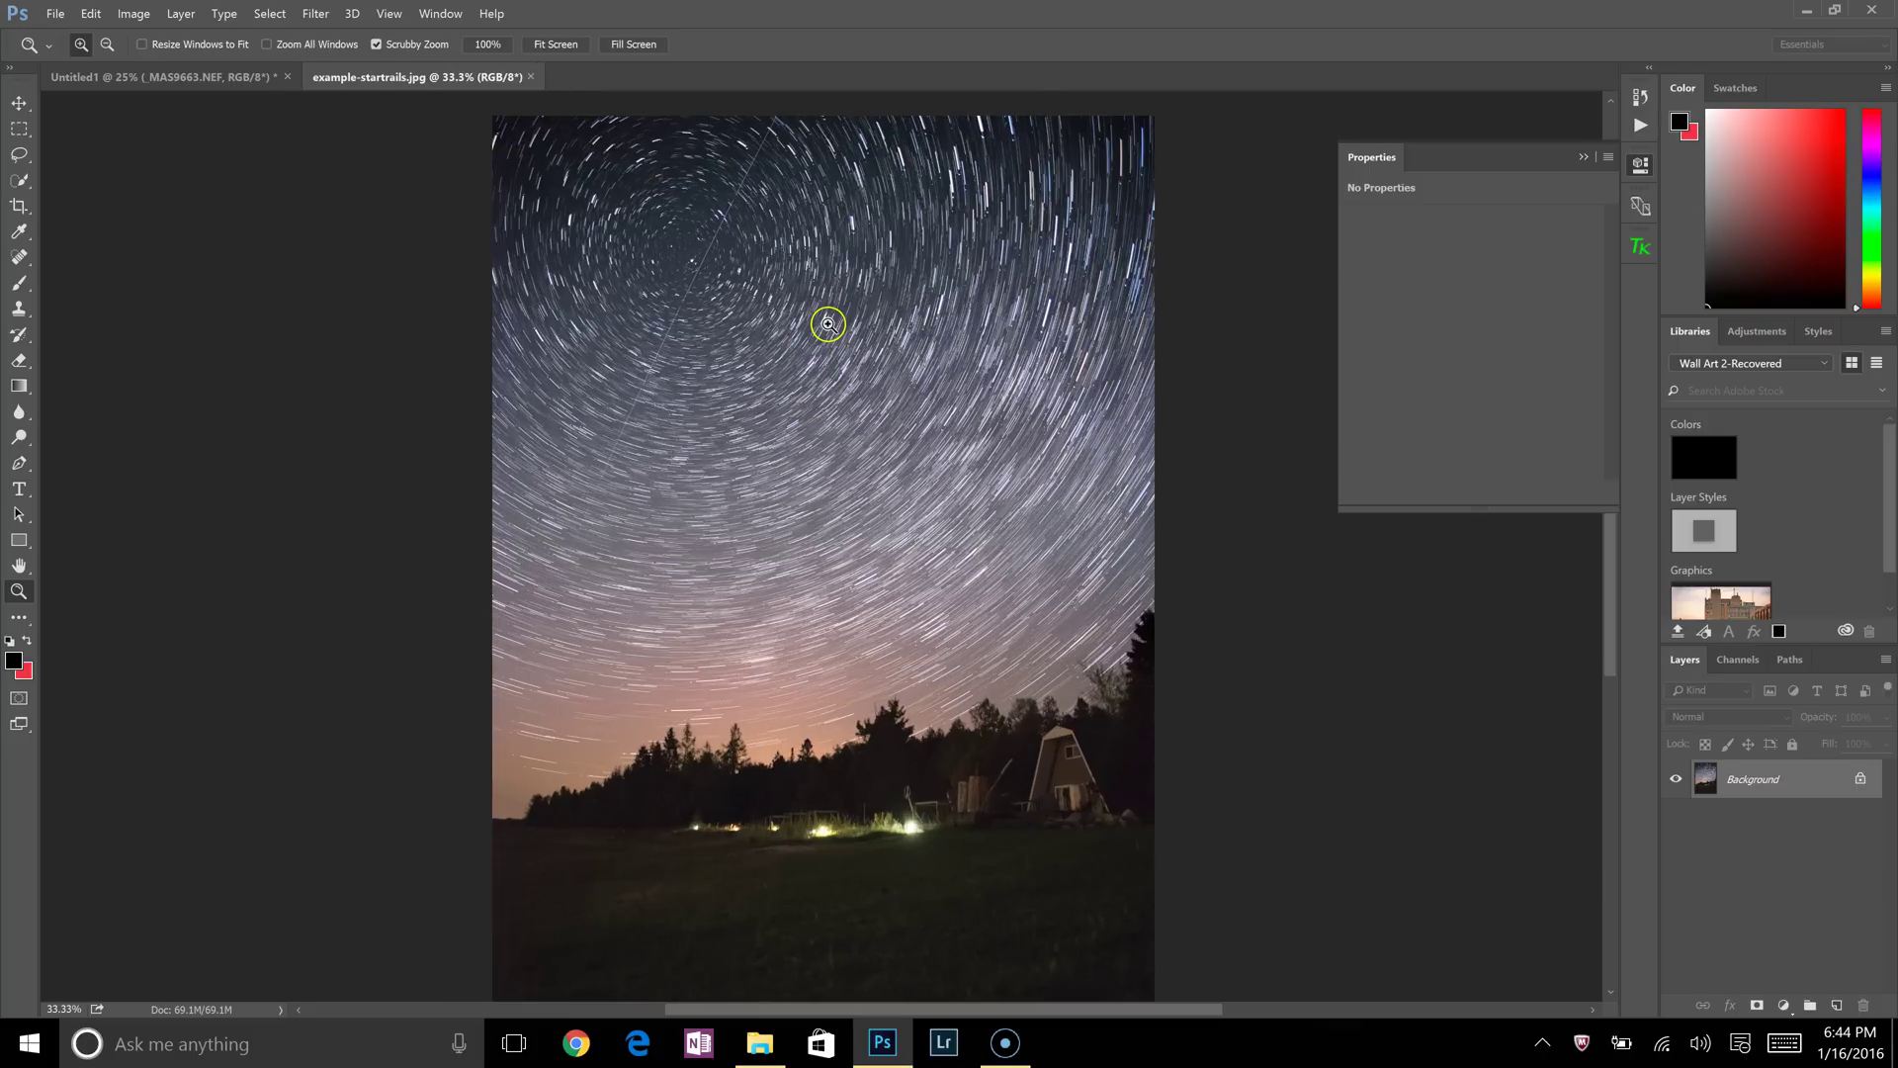
left_click_drag(831, 339, 835, 428)
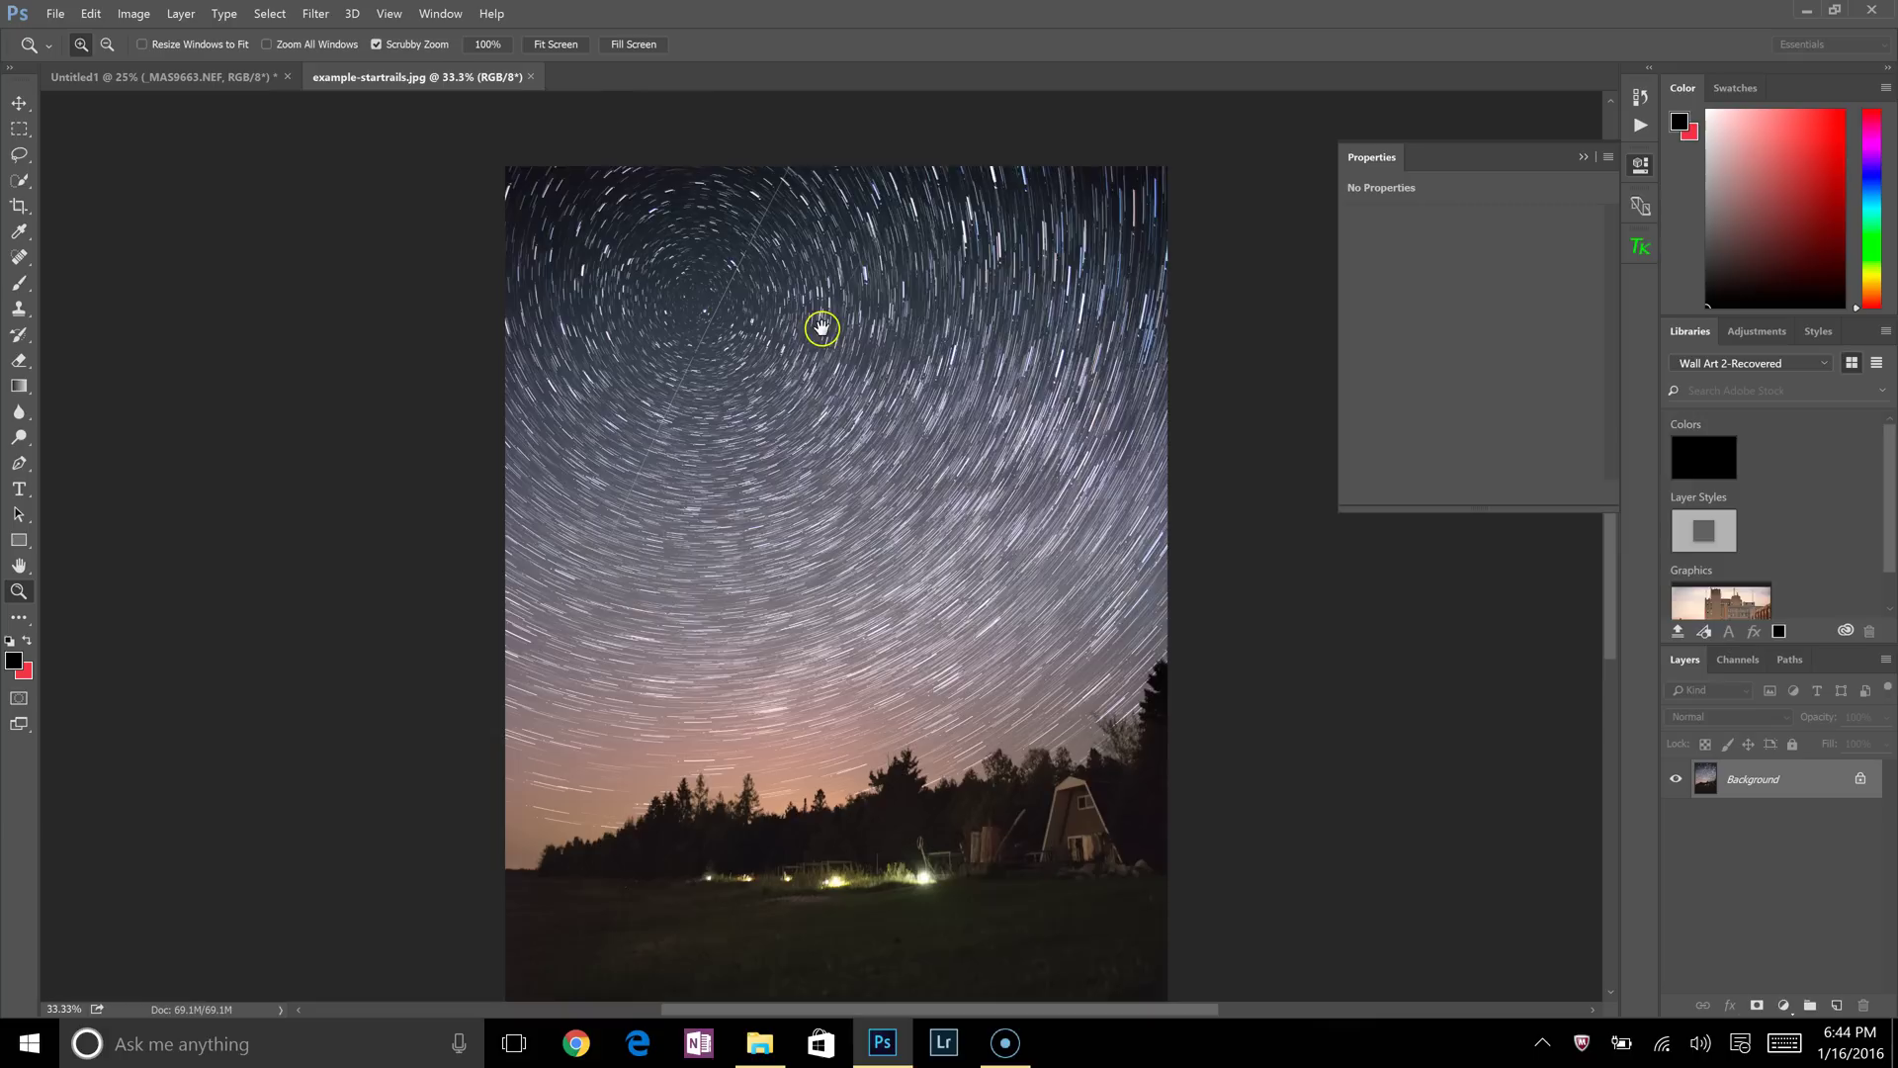
left_click(806, 294, "alt")
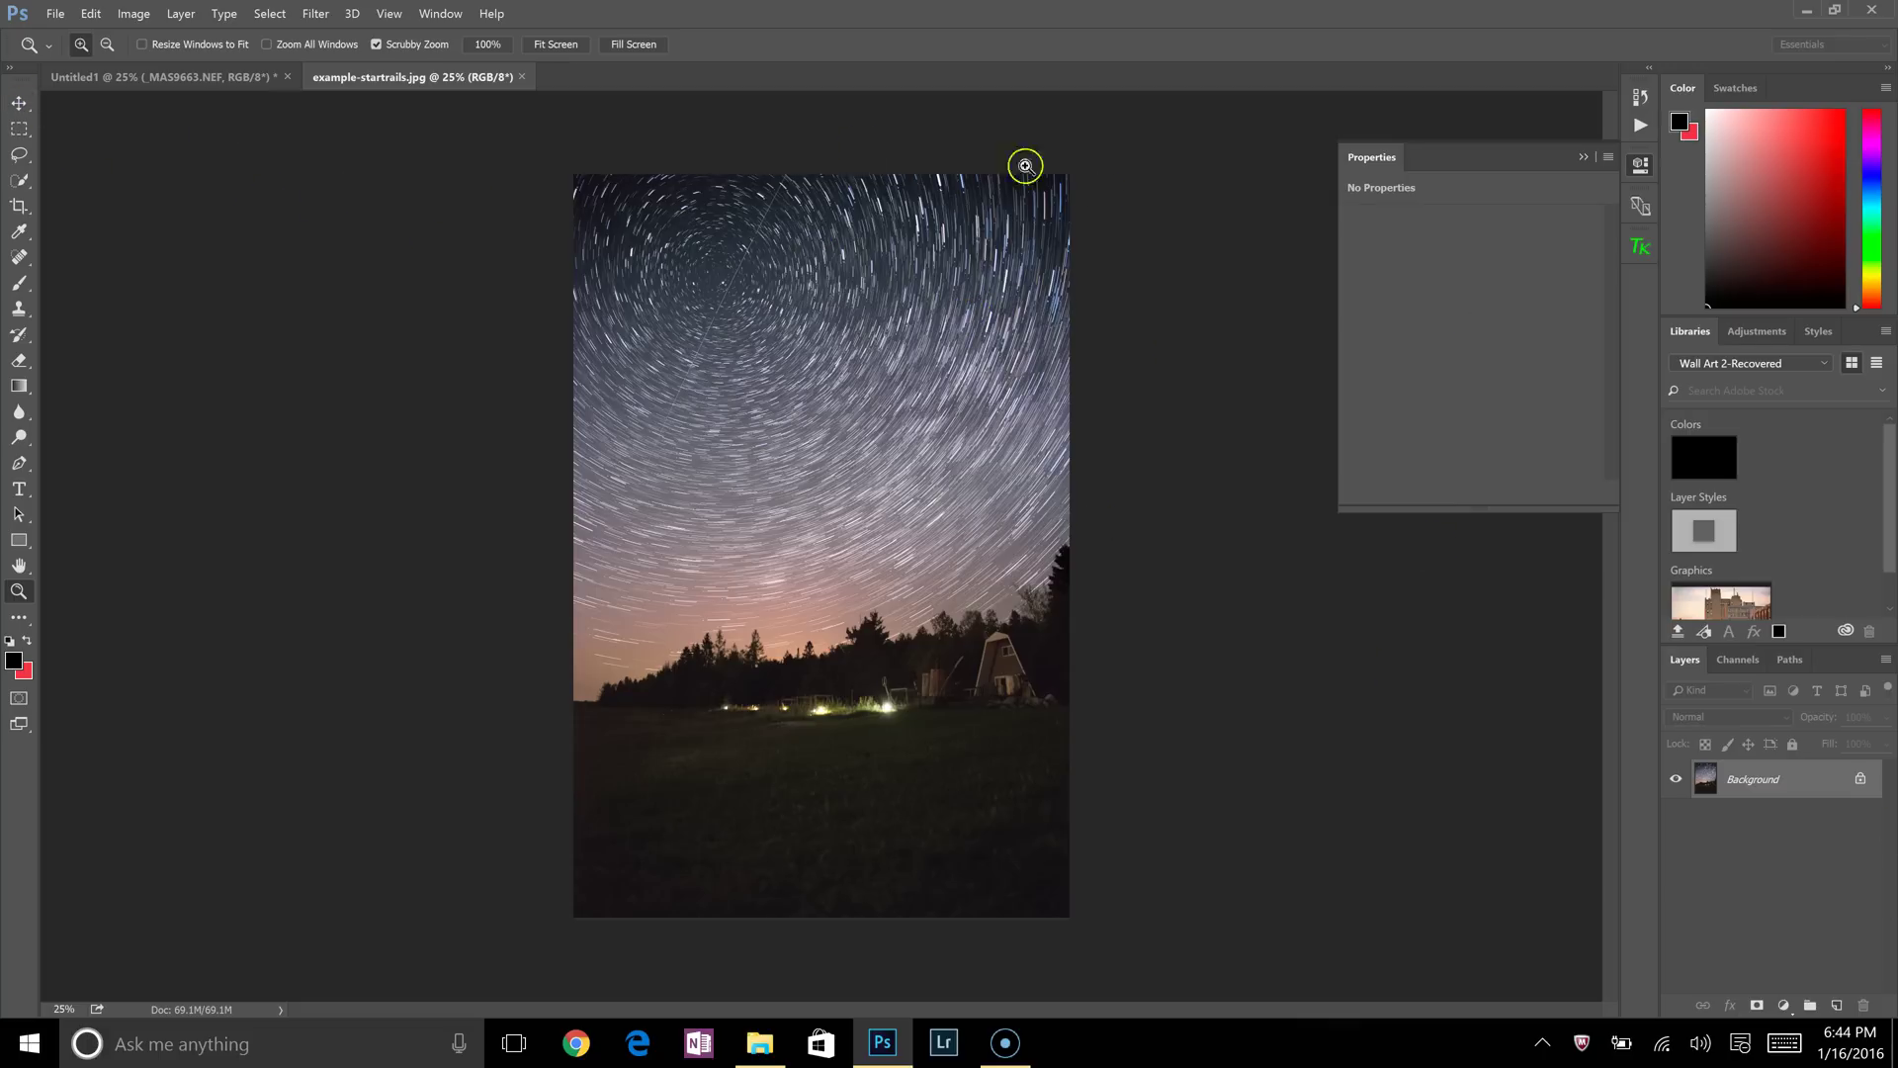
Close the example-startrails.jpg photo and switch to the Move tool.
left_click(521, 77)
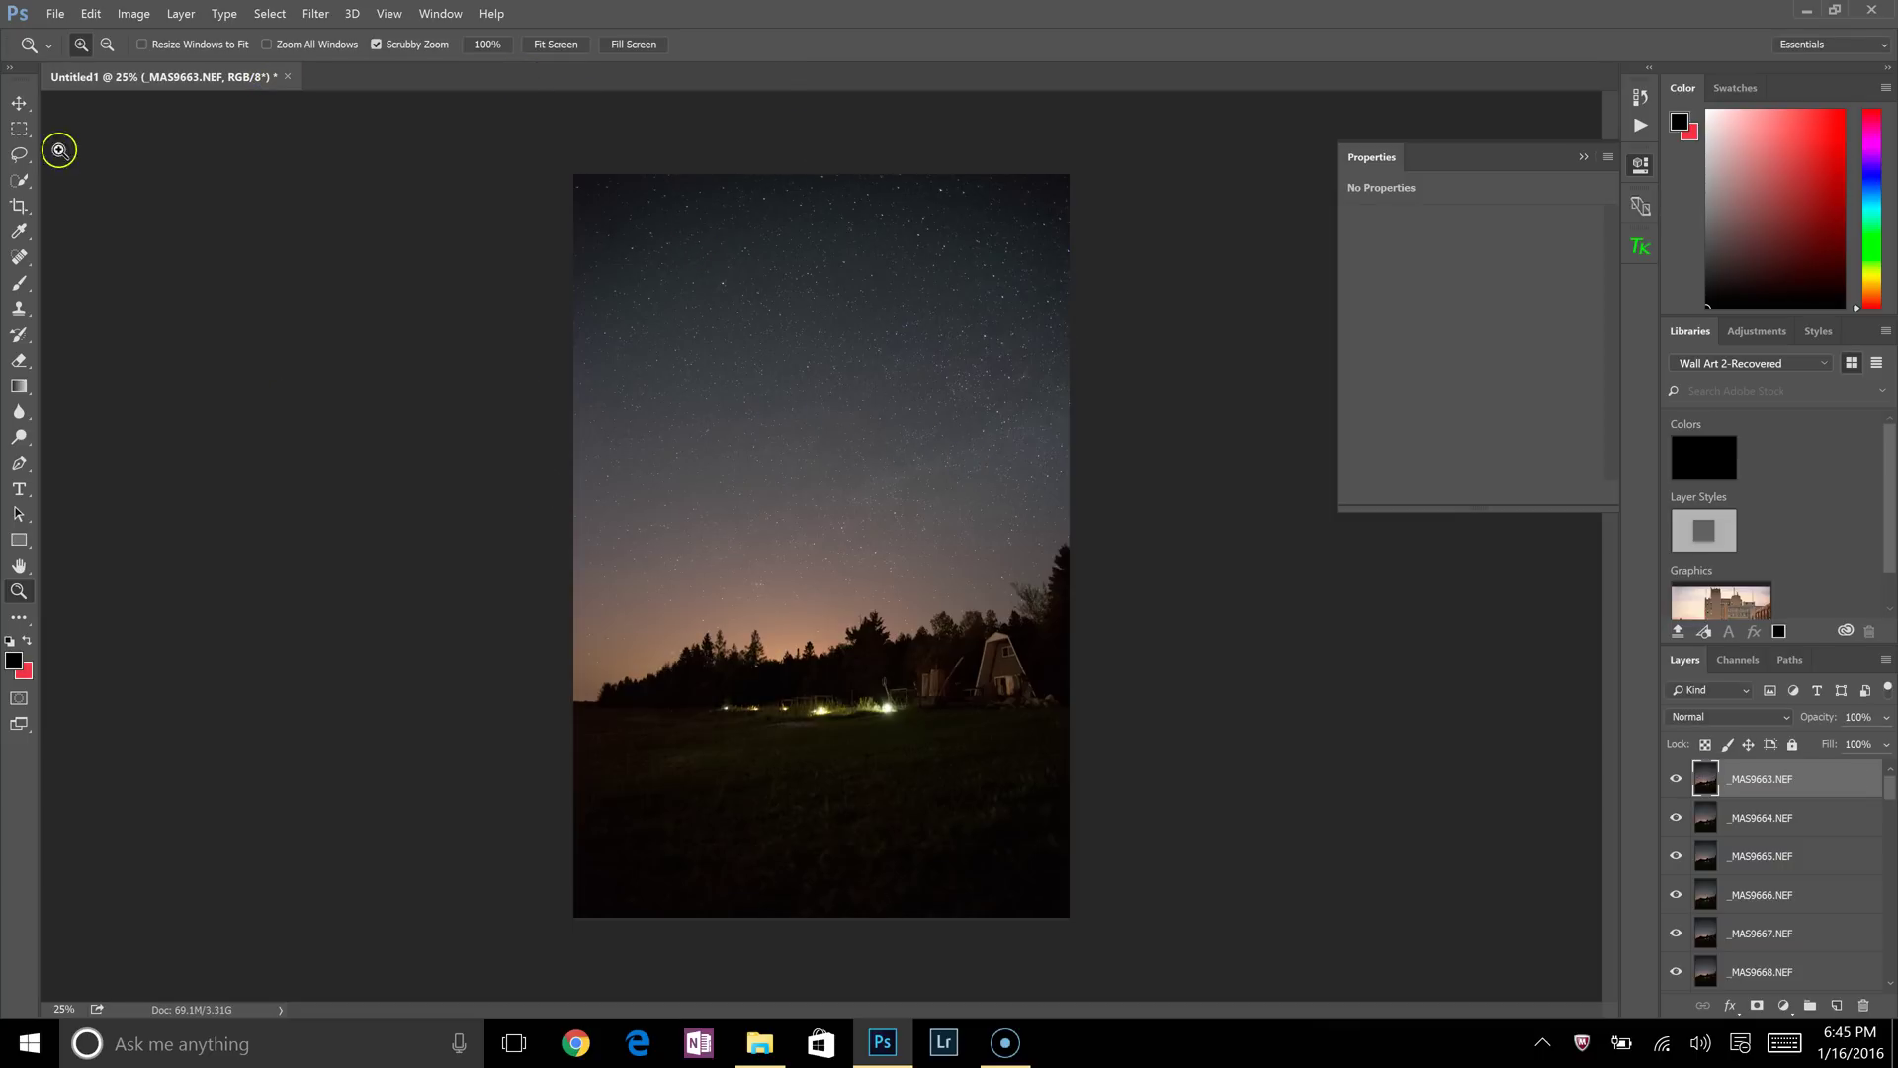
left_click(19, 103)
scroll(1855, 886, "down", 13)
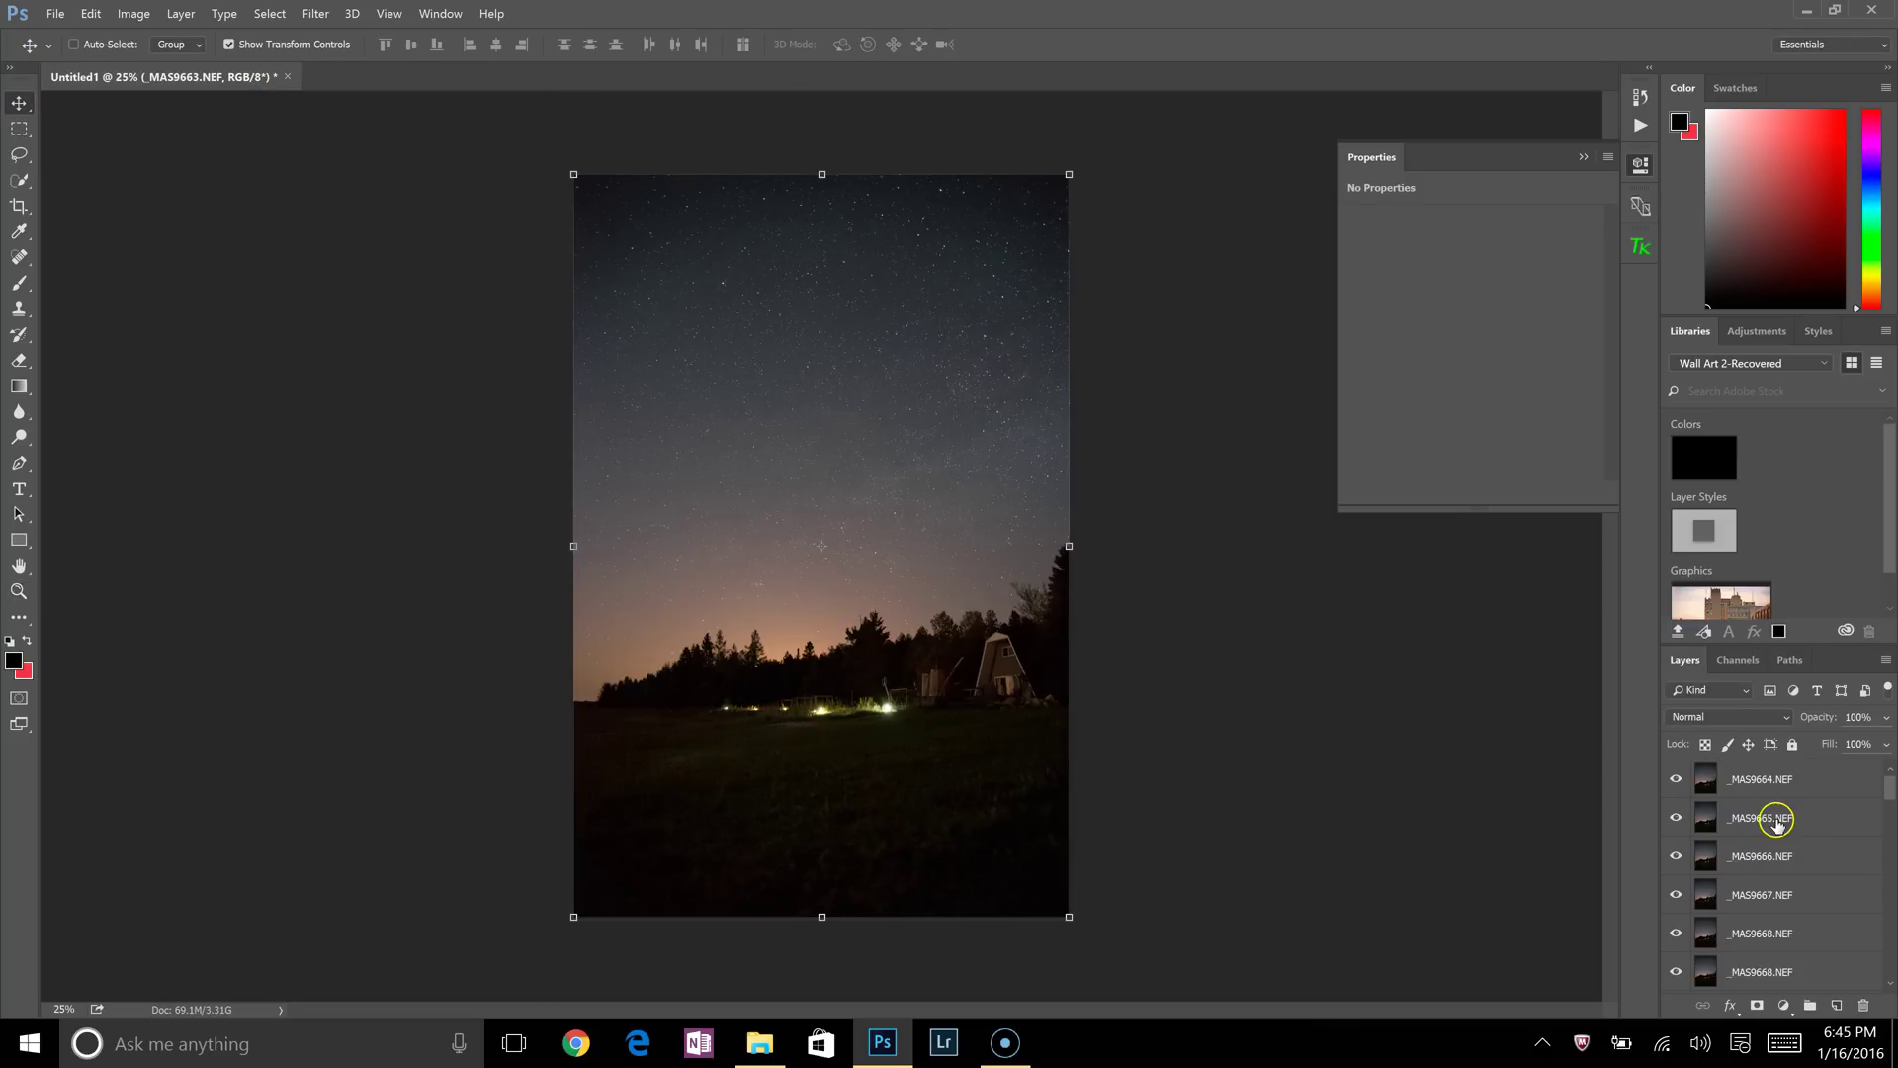
scroll(1807, 890, "up", 2)
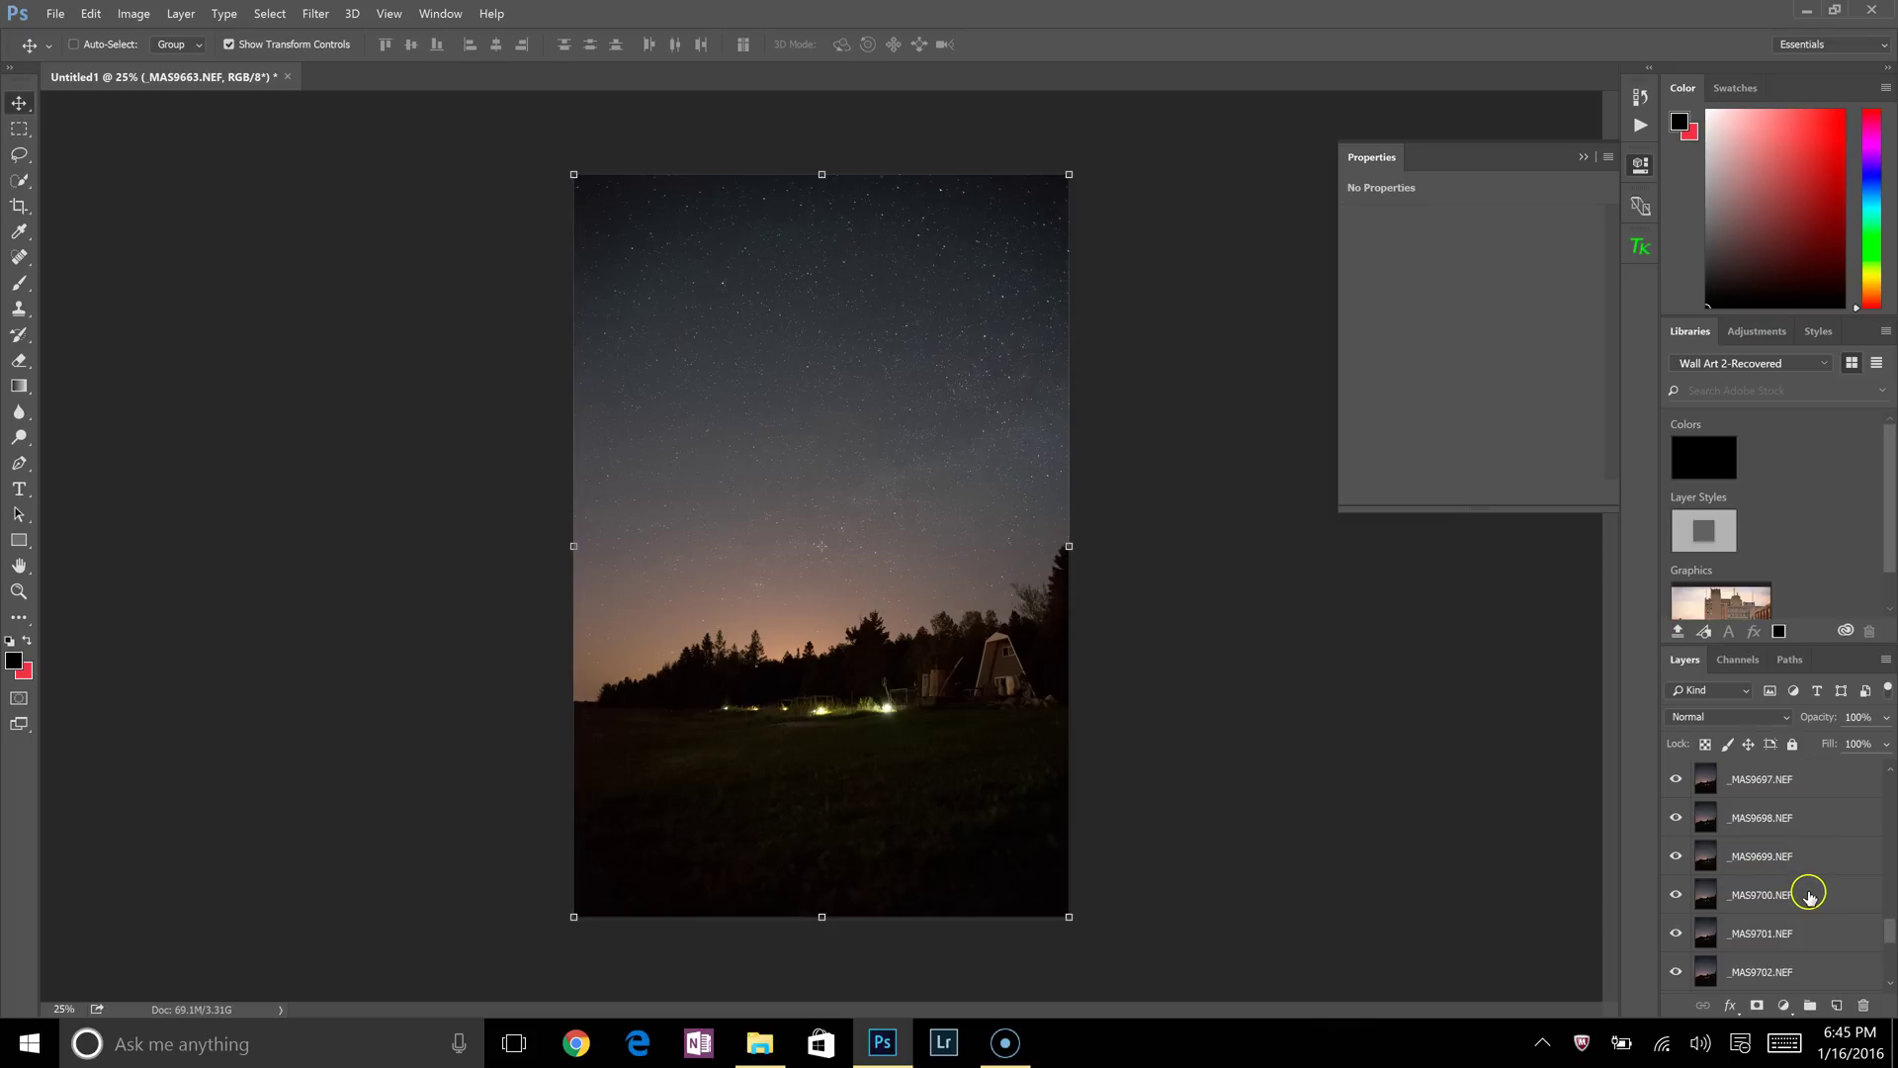
scroll(1809, 896, "up", 6)
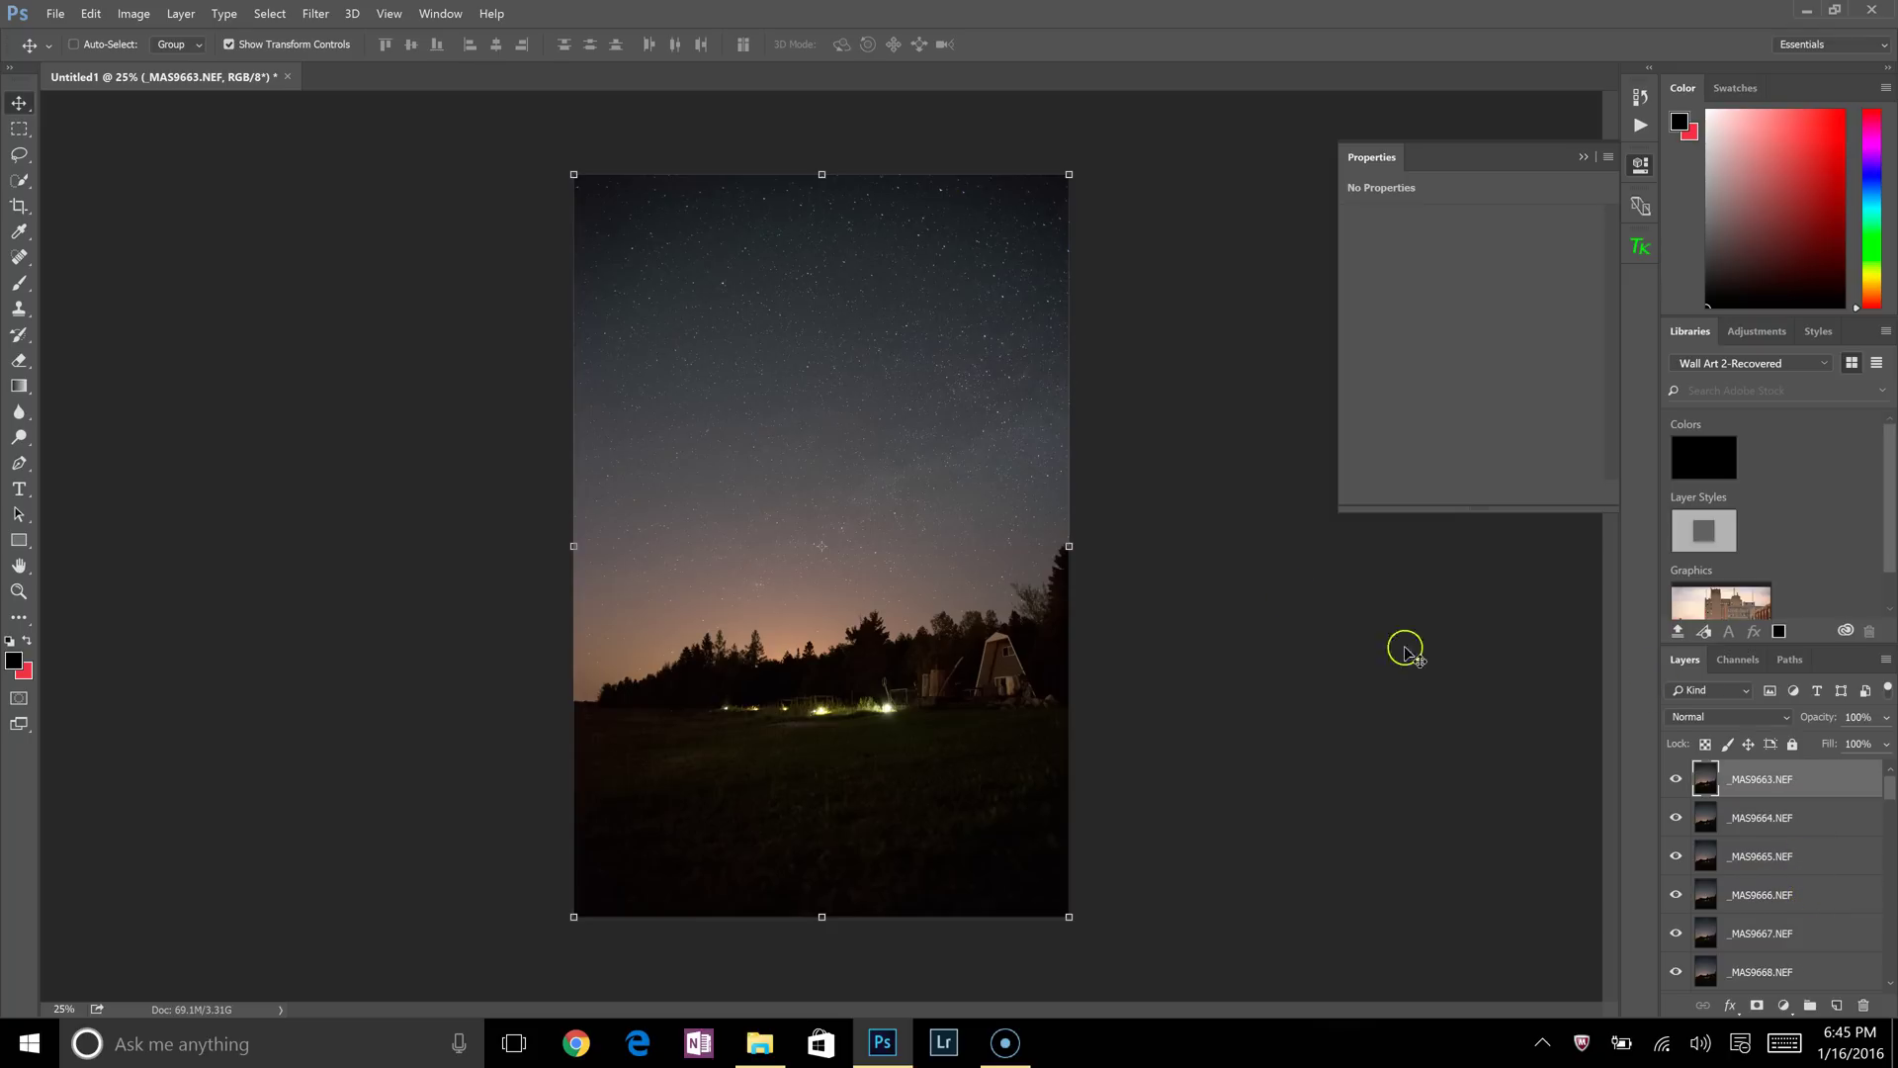
Start File > Scripts > Load Files into Stack to bring up the Load Layers dialog.
left_click(53, 14)
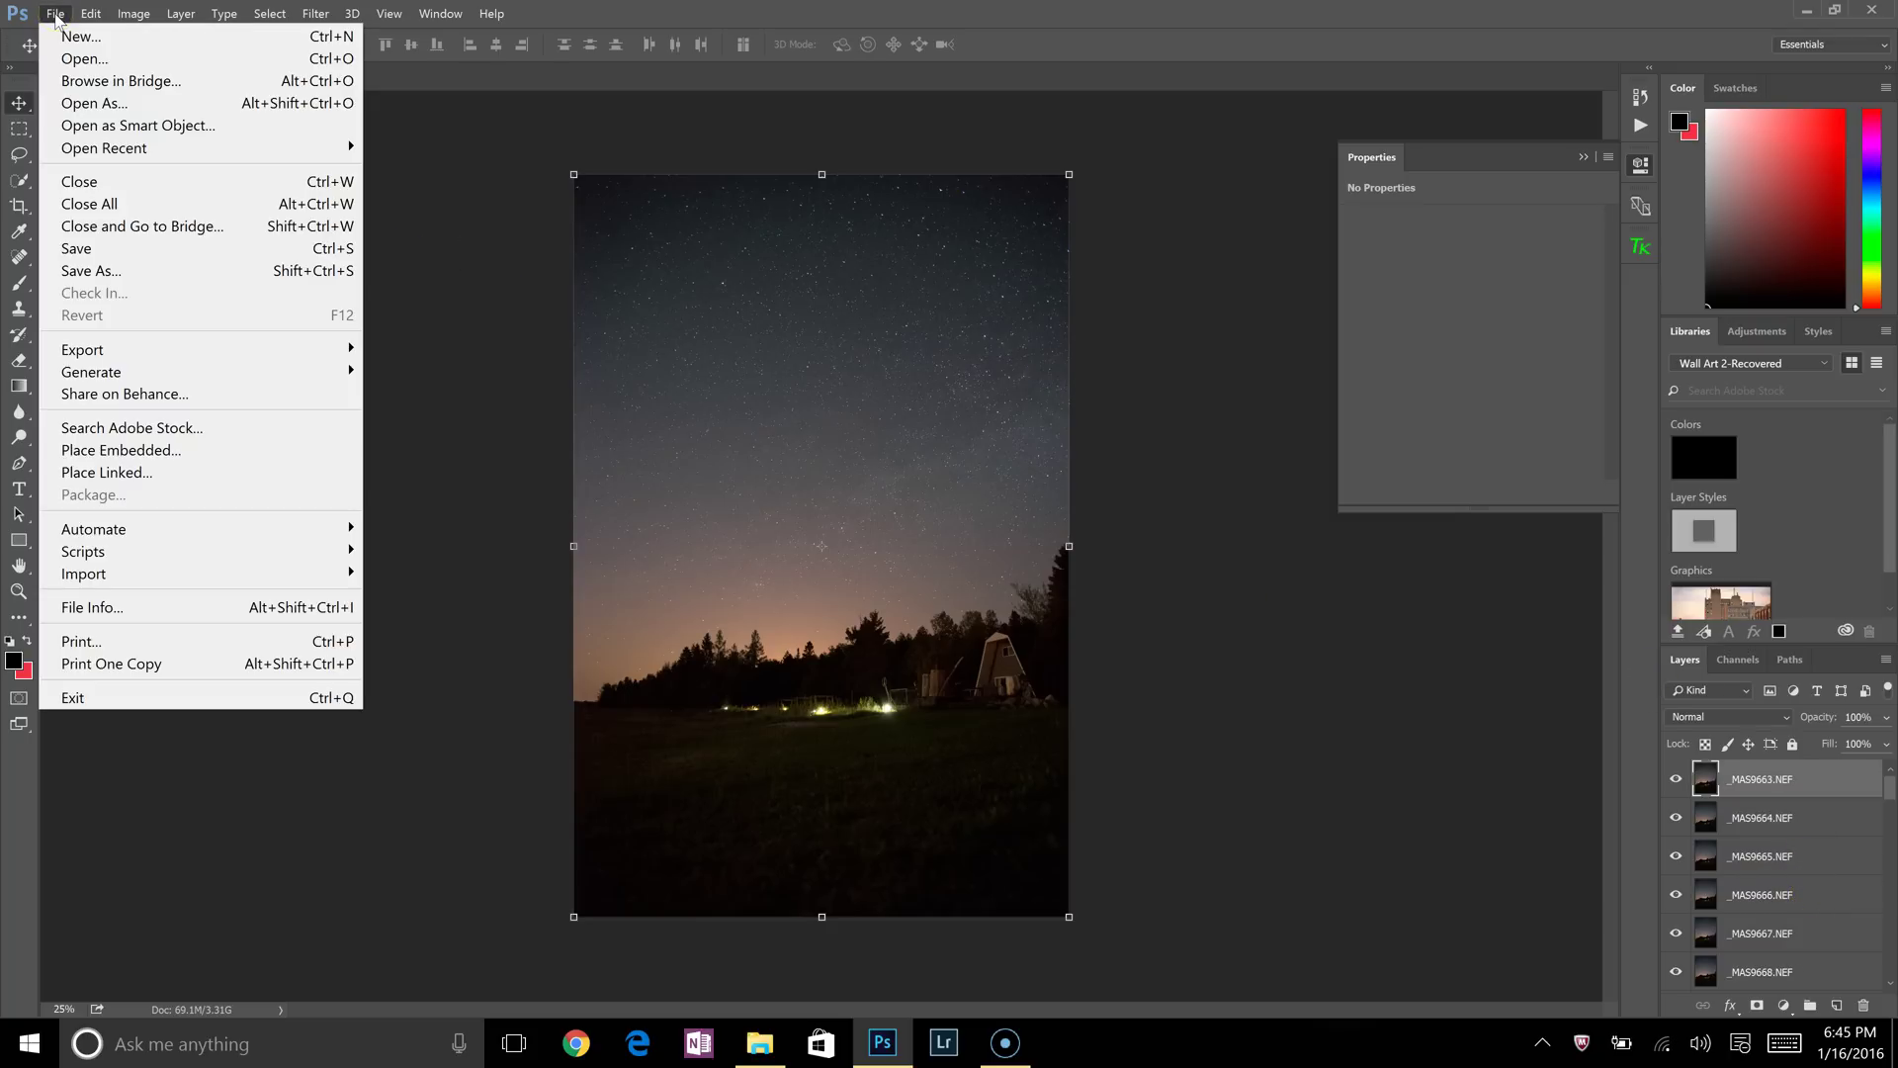
mouse_move(249, 560)
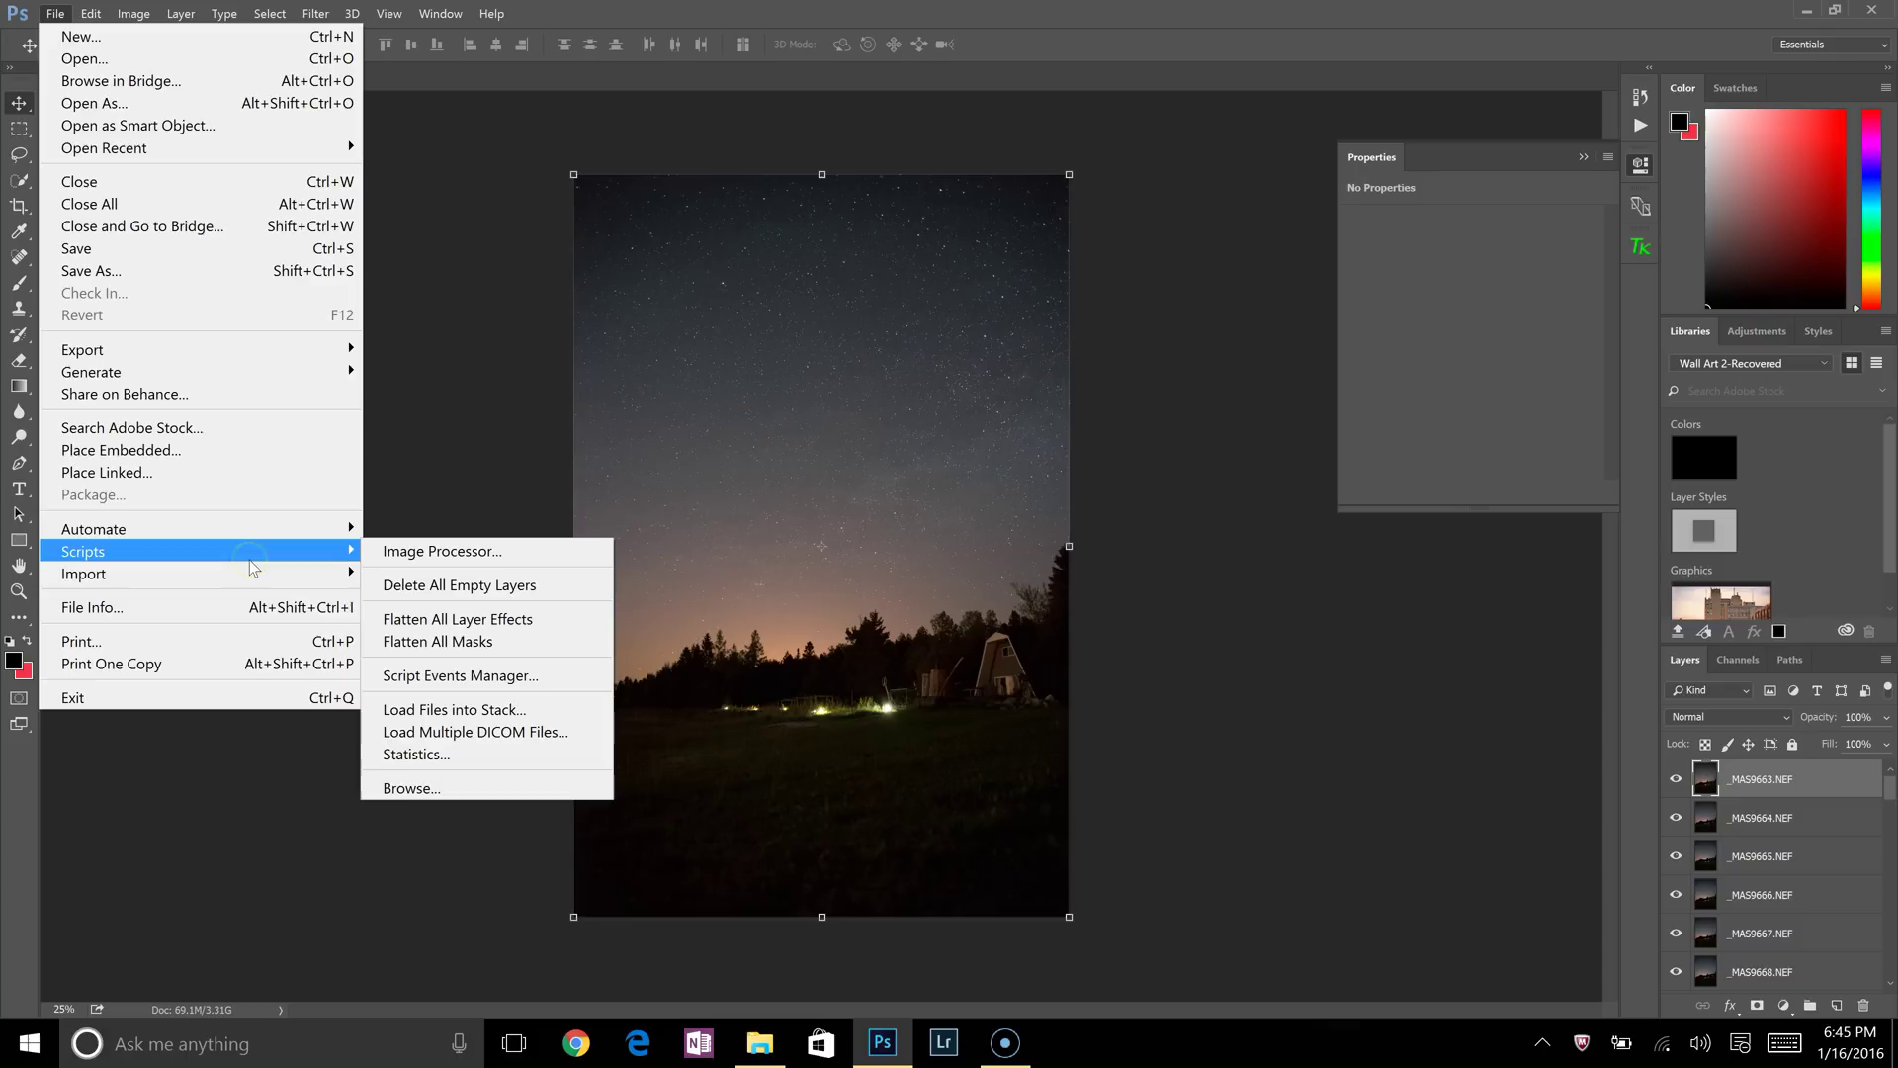
left_click(505, 711)
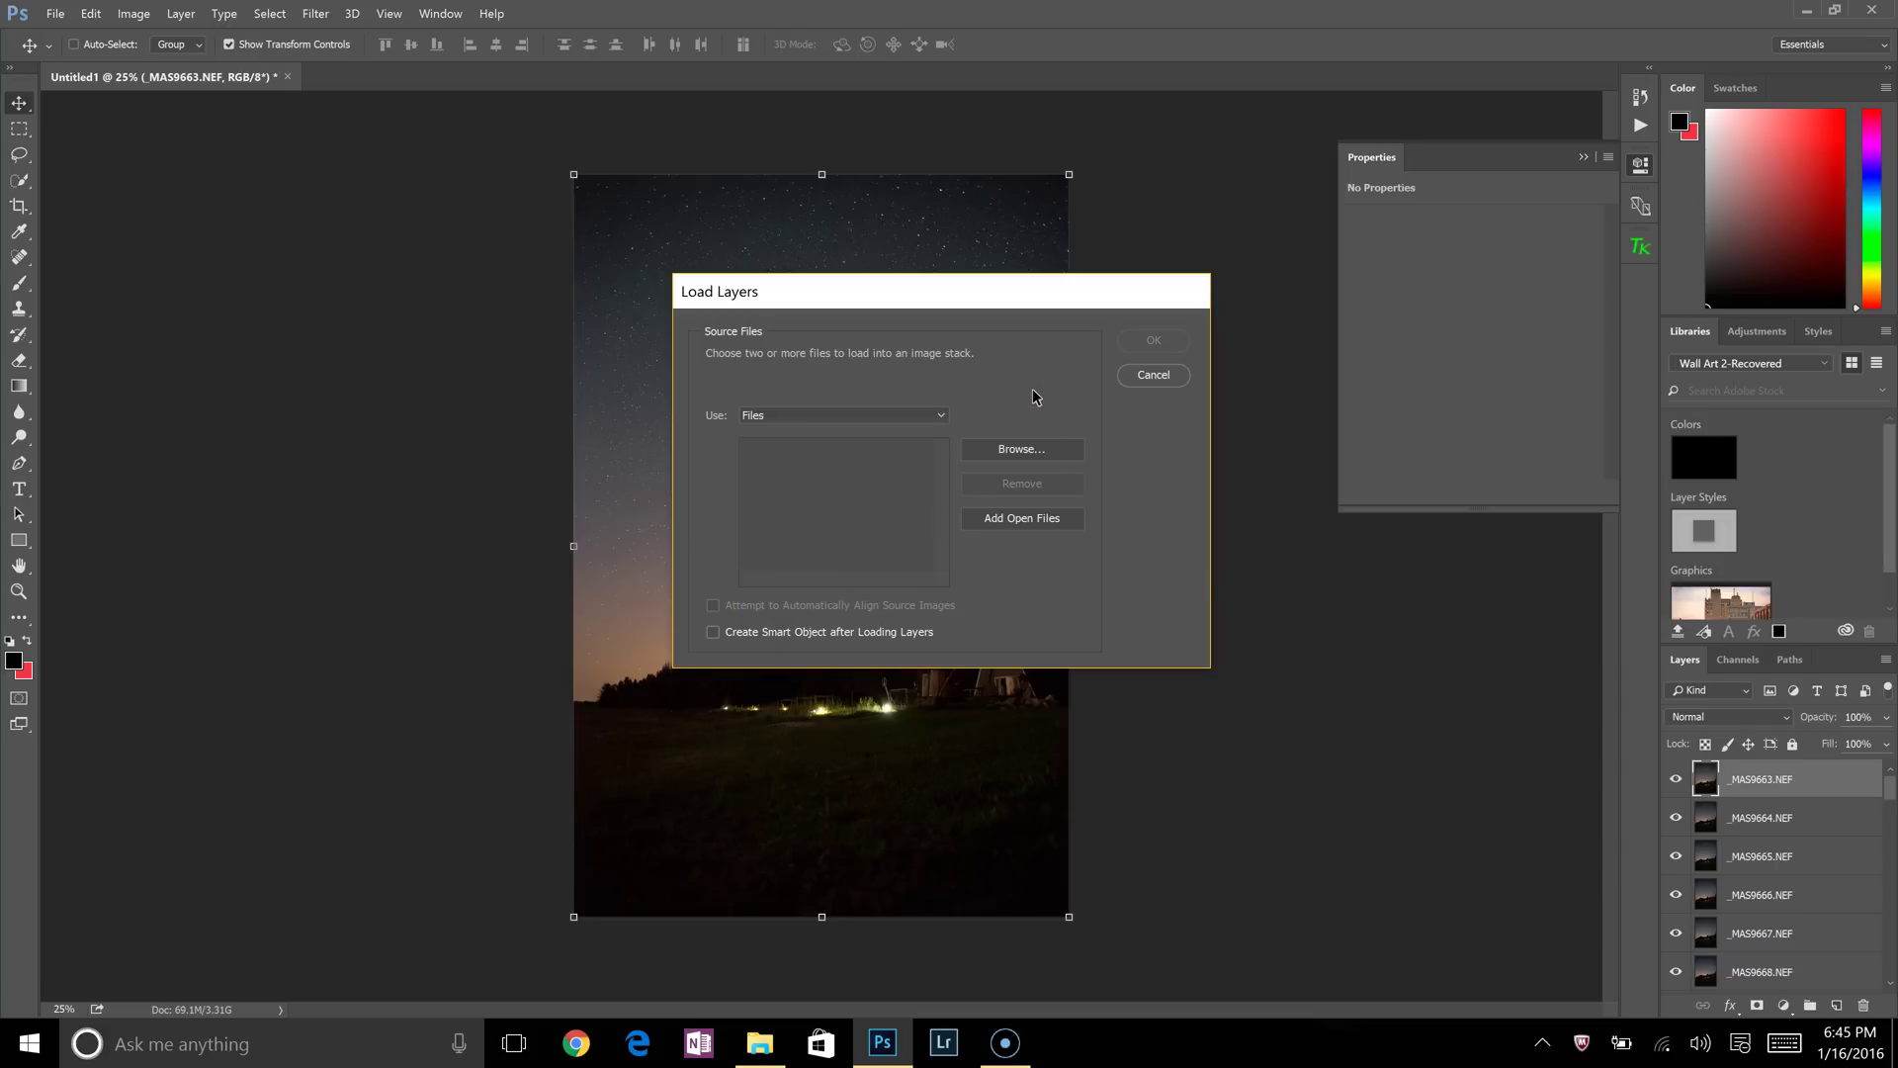
Browse for source files and navigate to Videos > Timelapse > star lapse.
left_click(1015, 451)
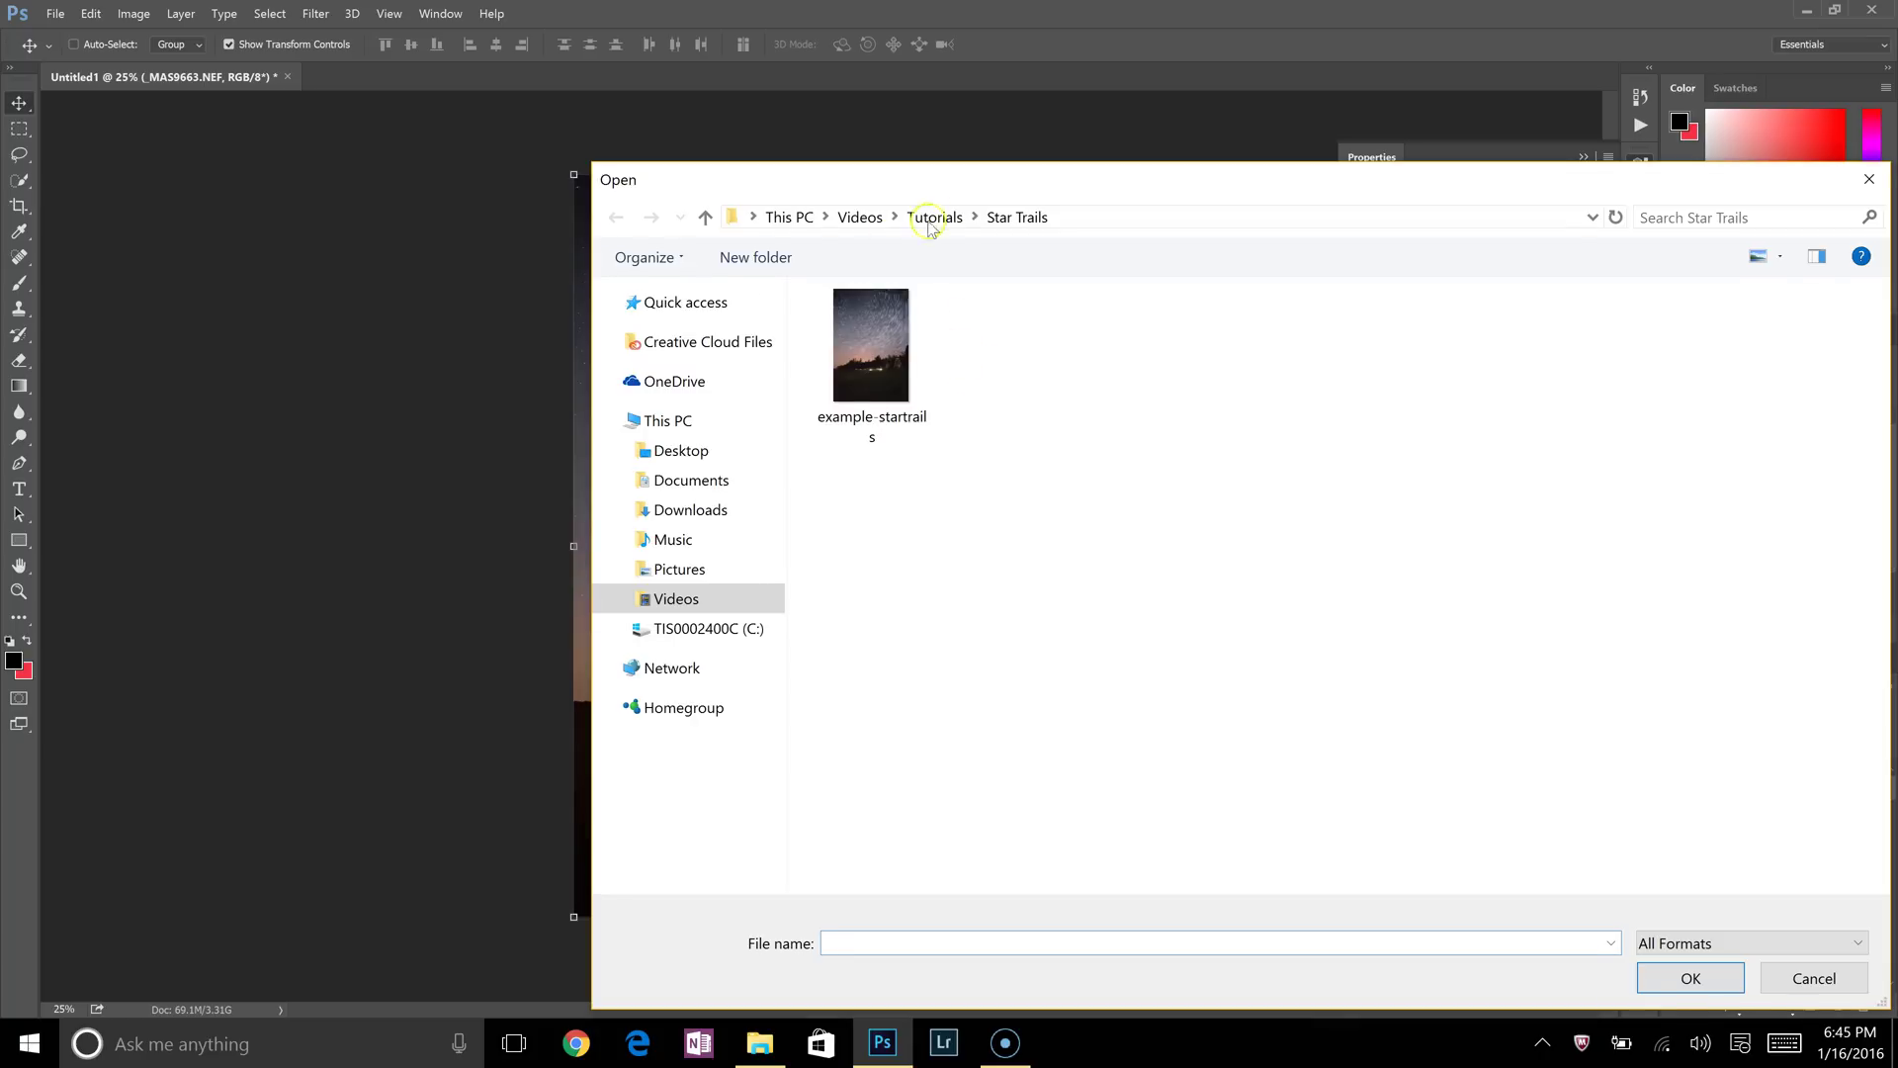
left_click(929, 219)
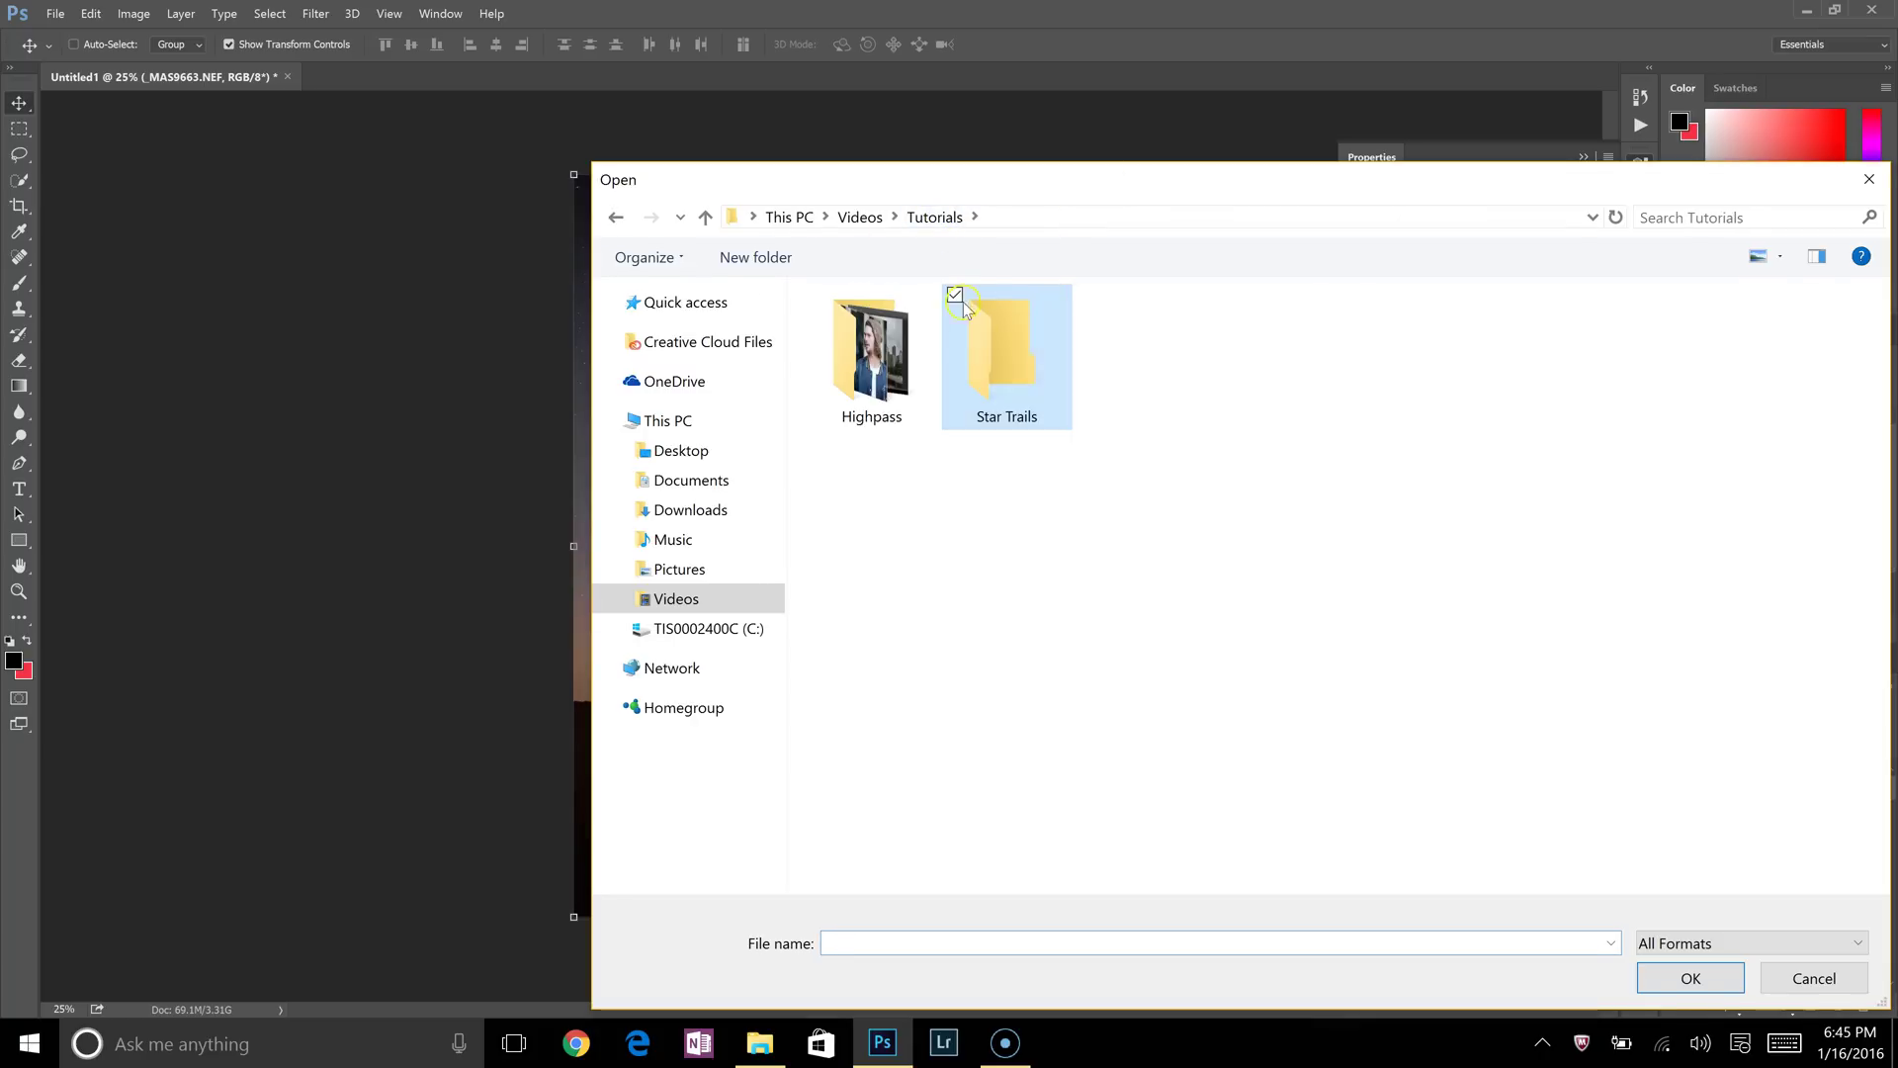
left_click(687, 603)
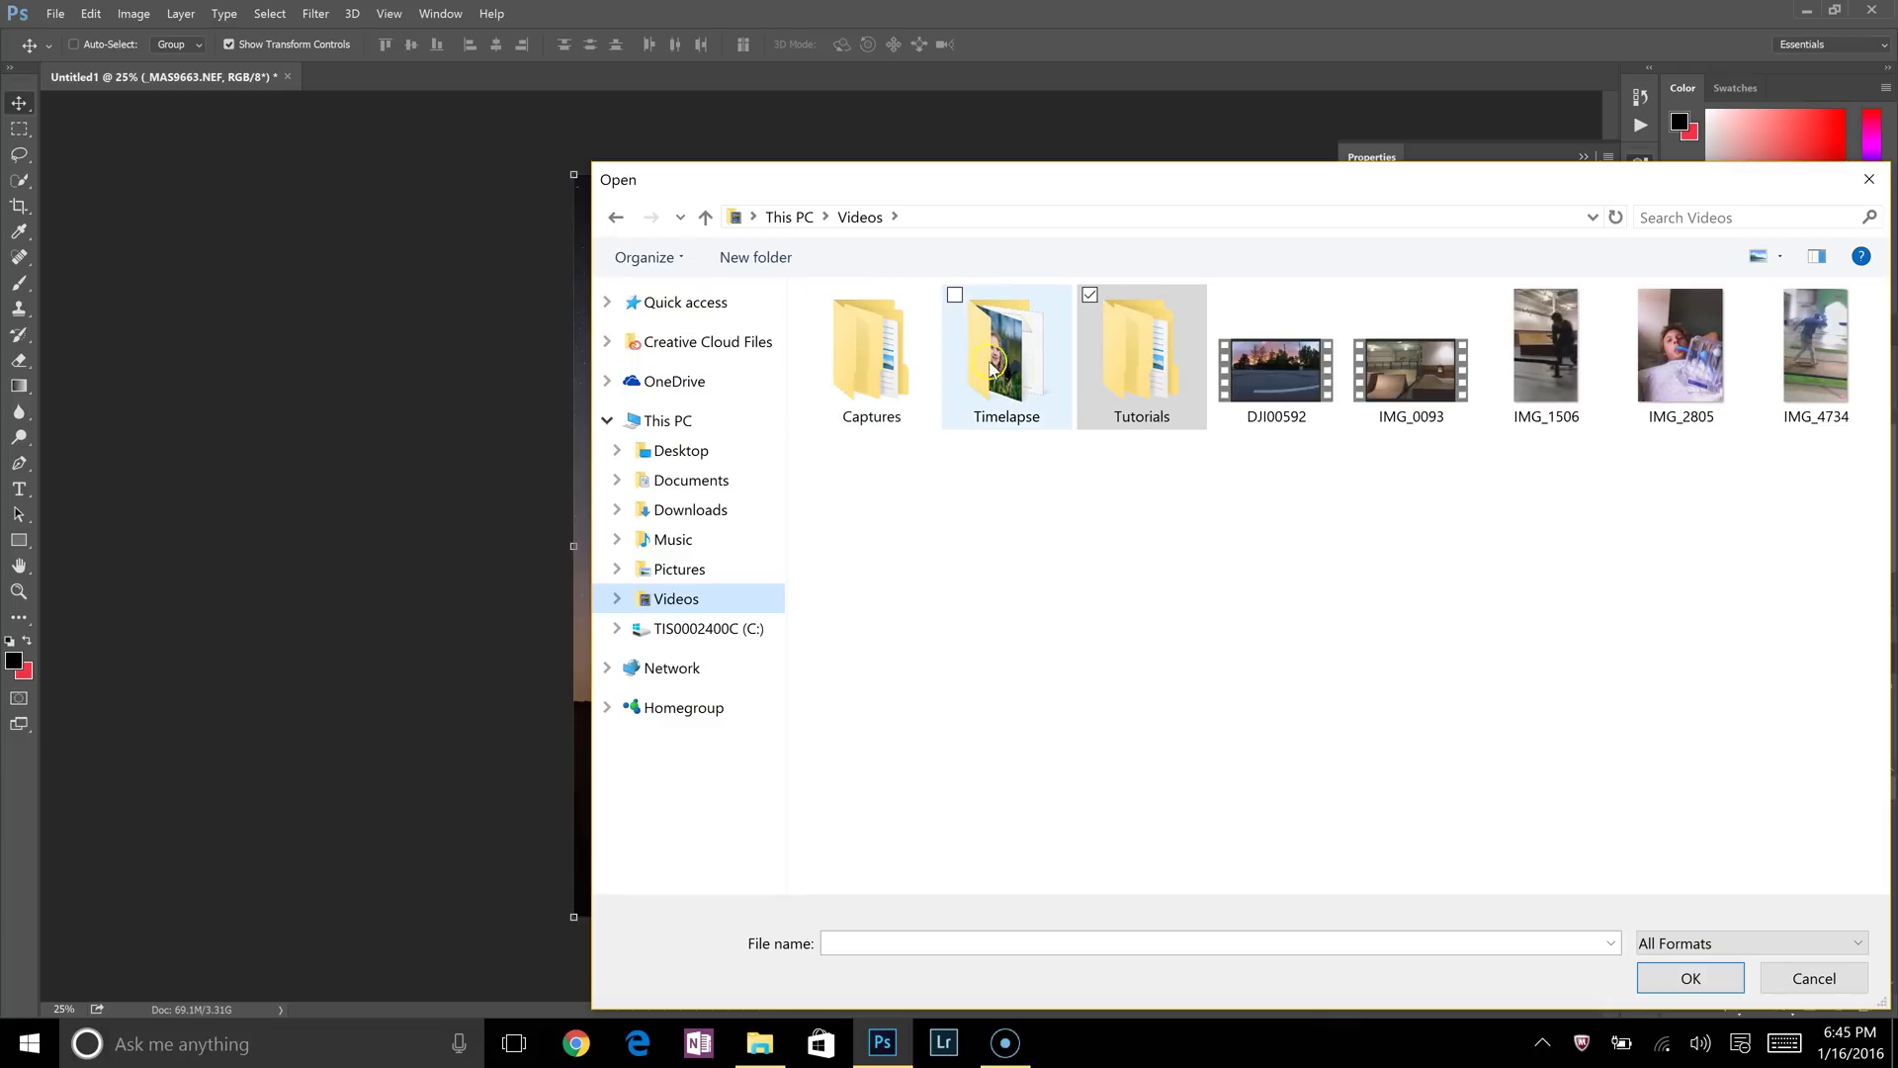
double_click(1005, 356)
double_click(1127, 346)
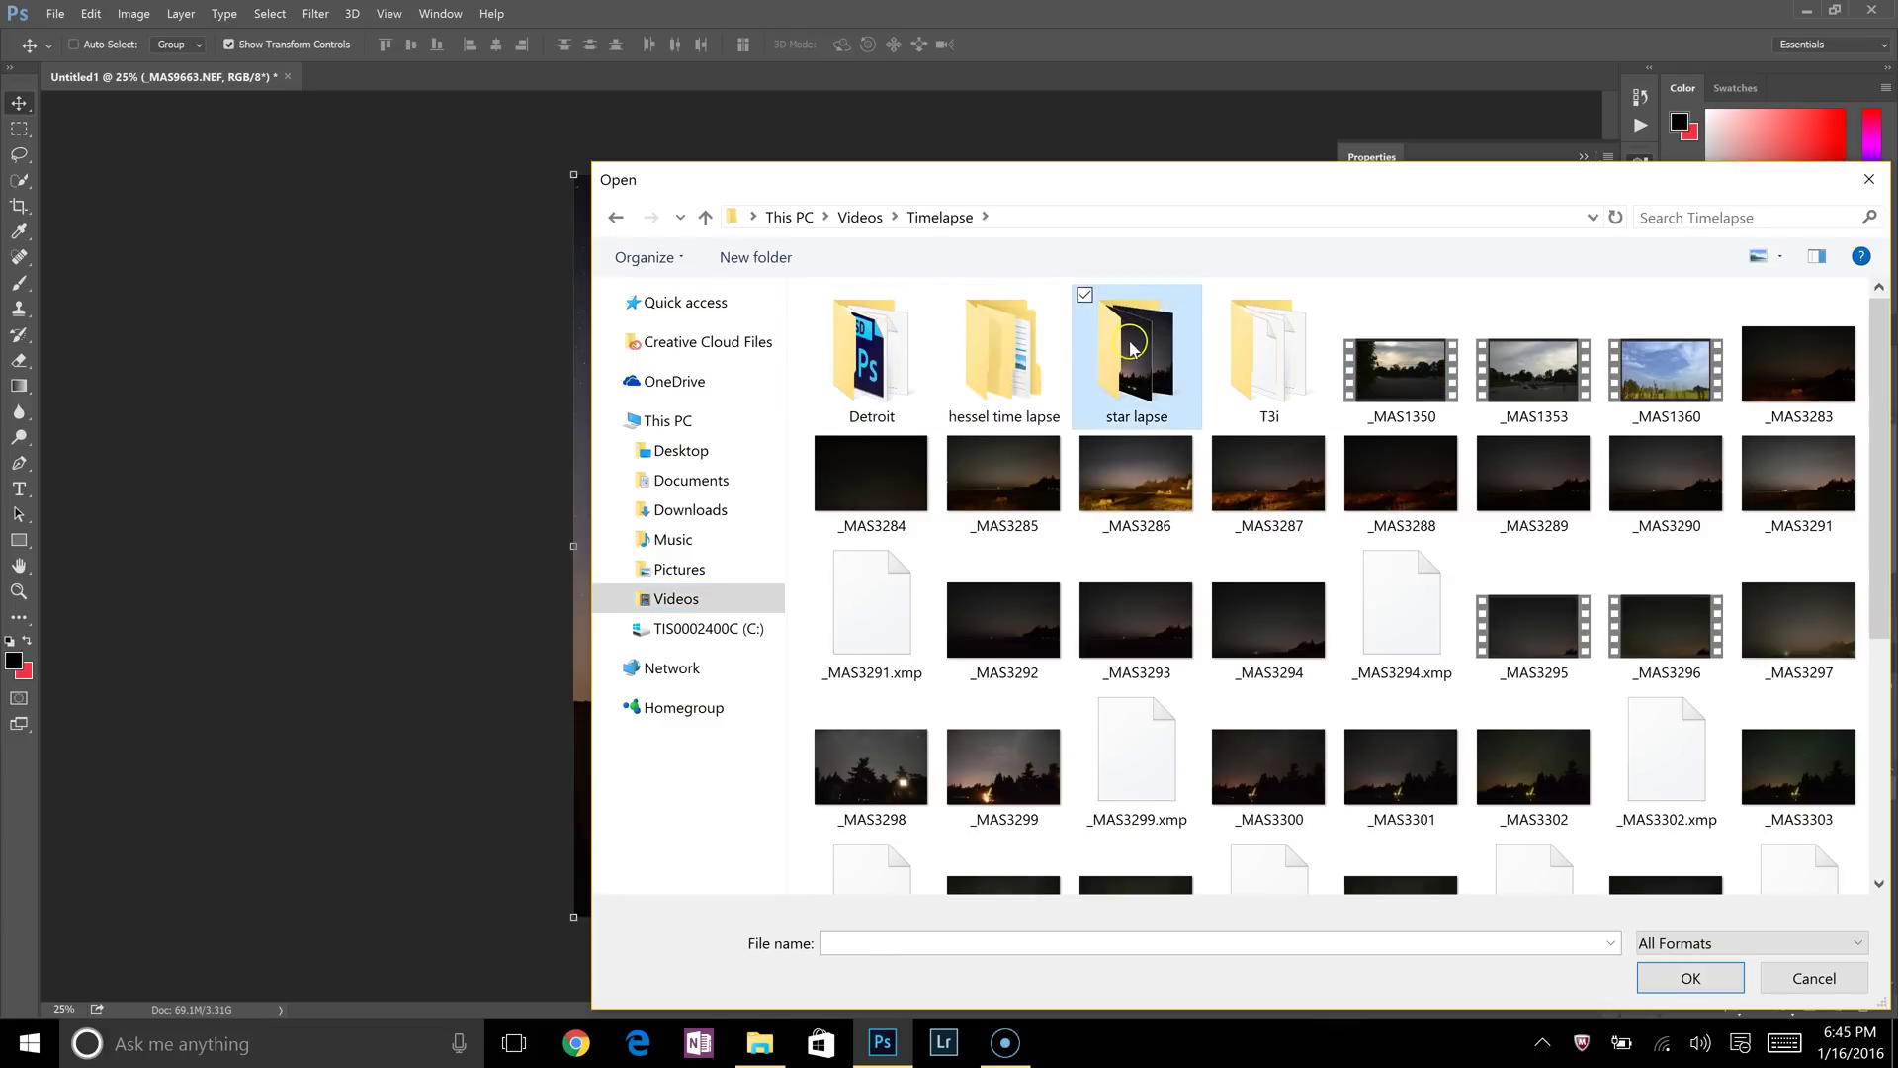
Select the _MAS9663 photo, then cancel the file window without adding files.
left_click_drag(1142, 191, 802, 77)
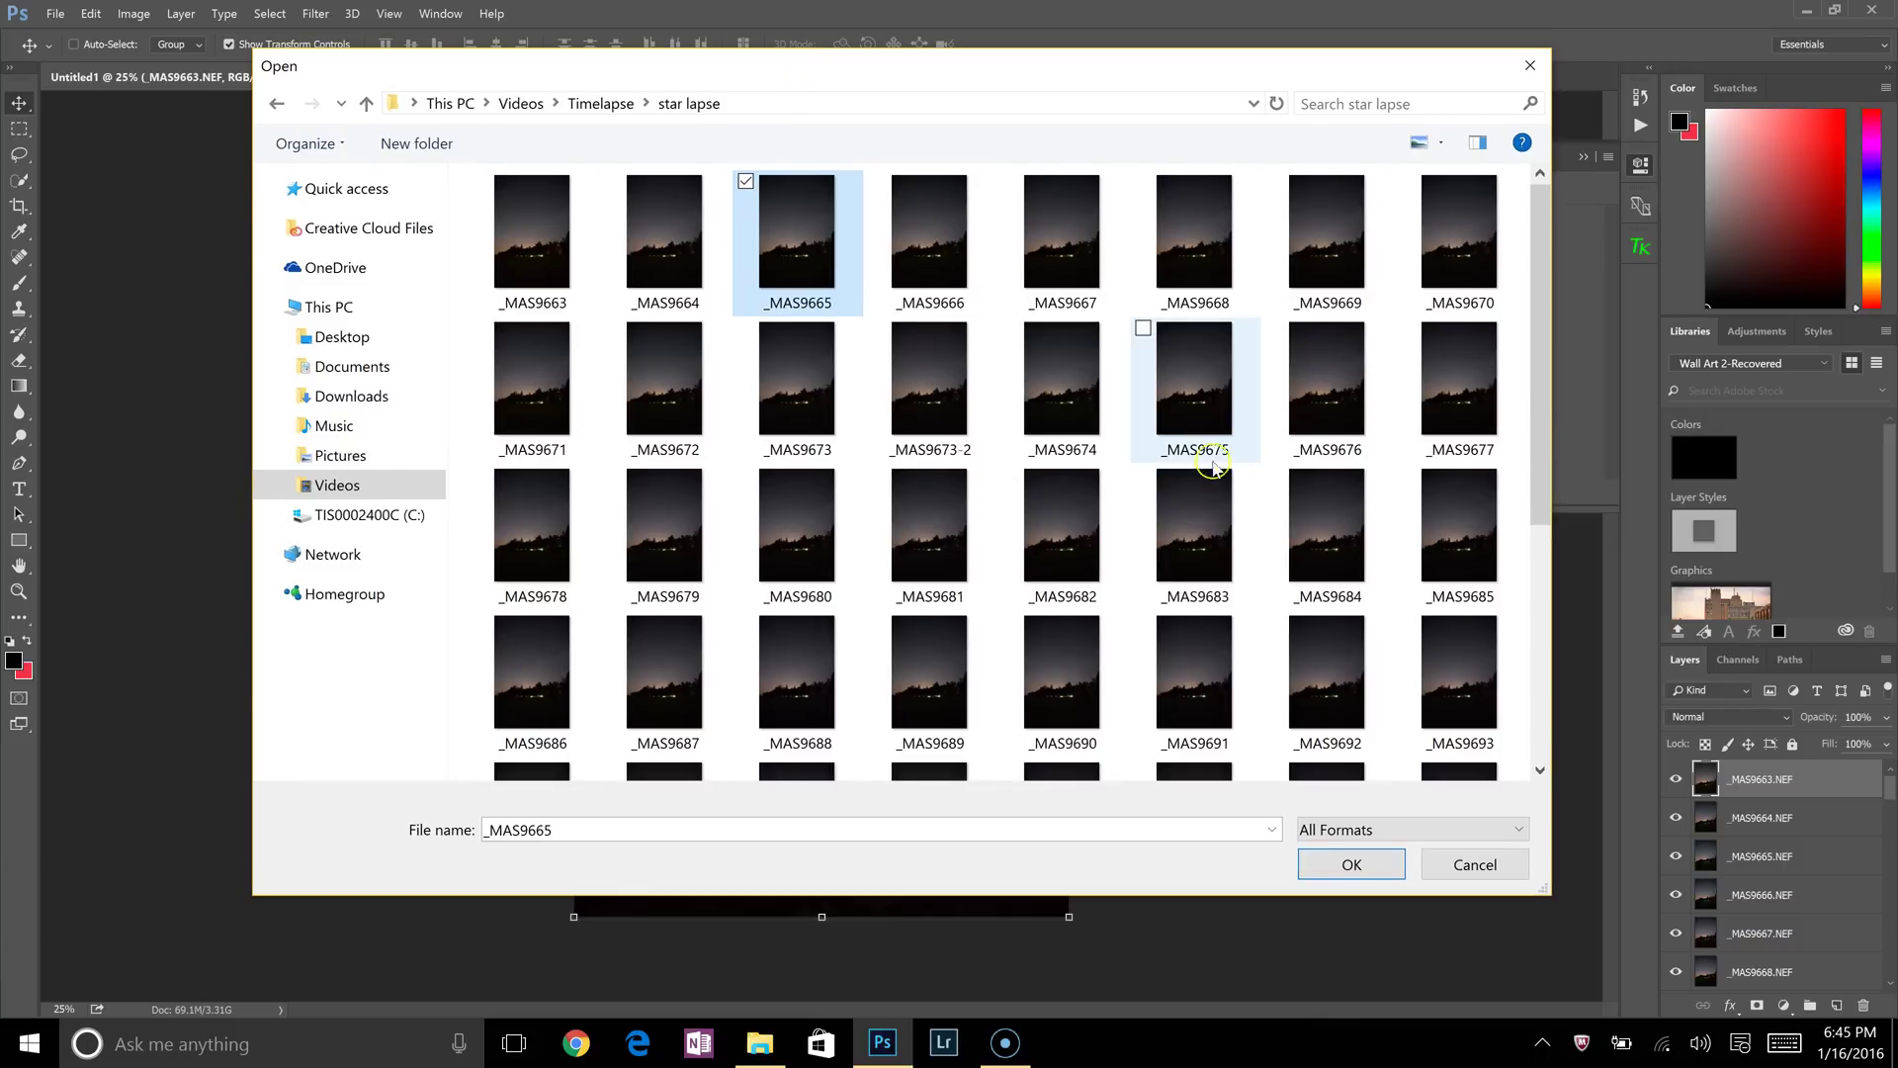
left_click(544, 257)
scroll(608, 371, "down", 5)
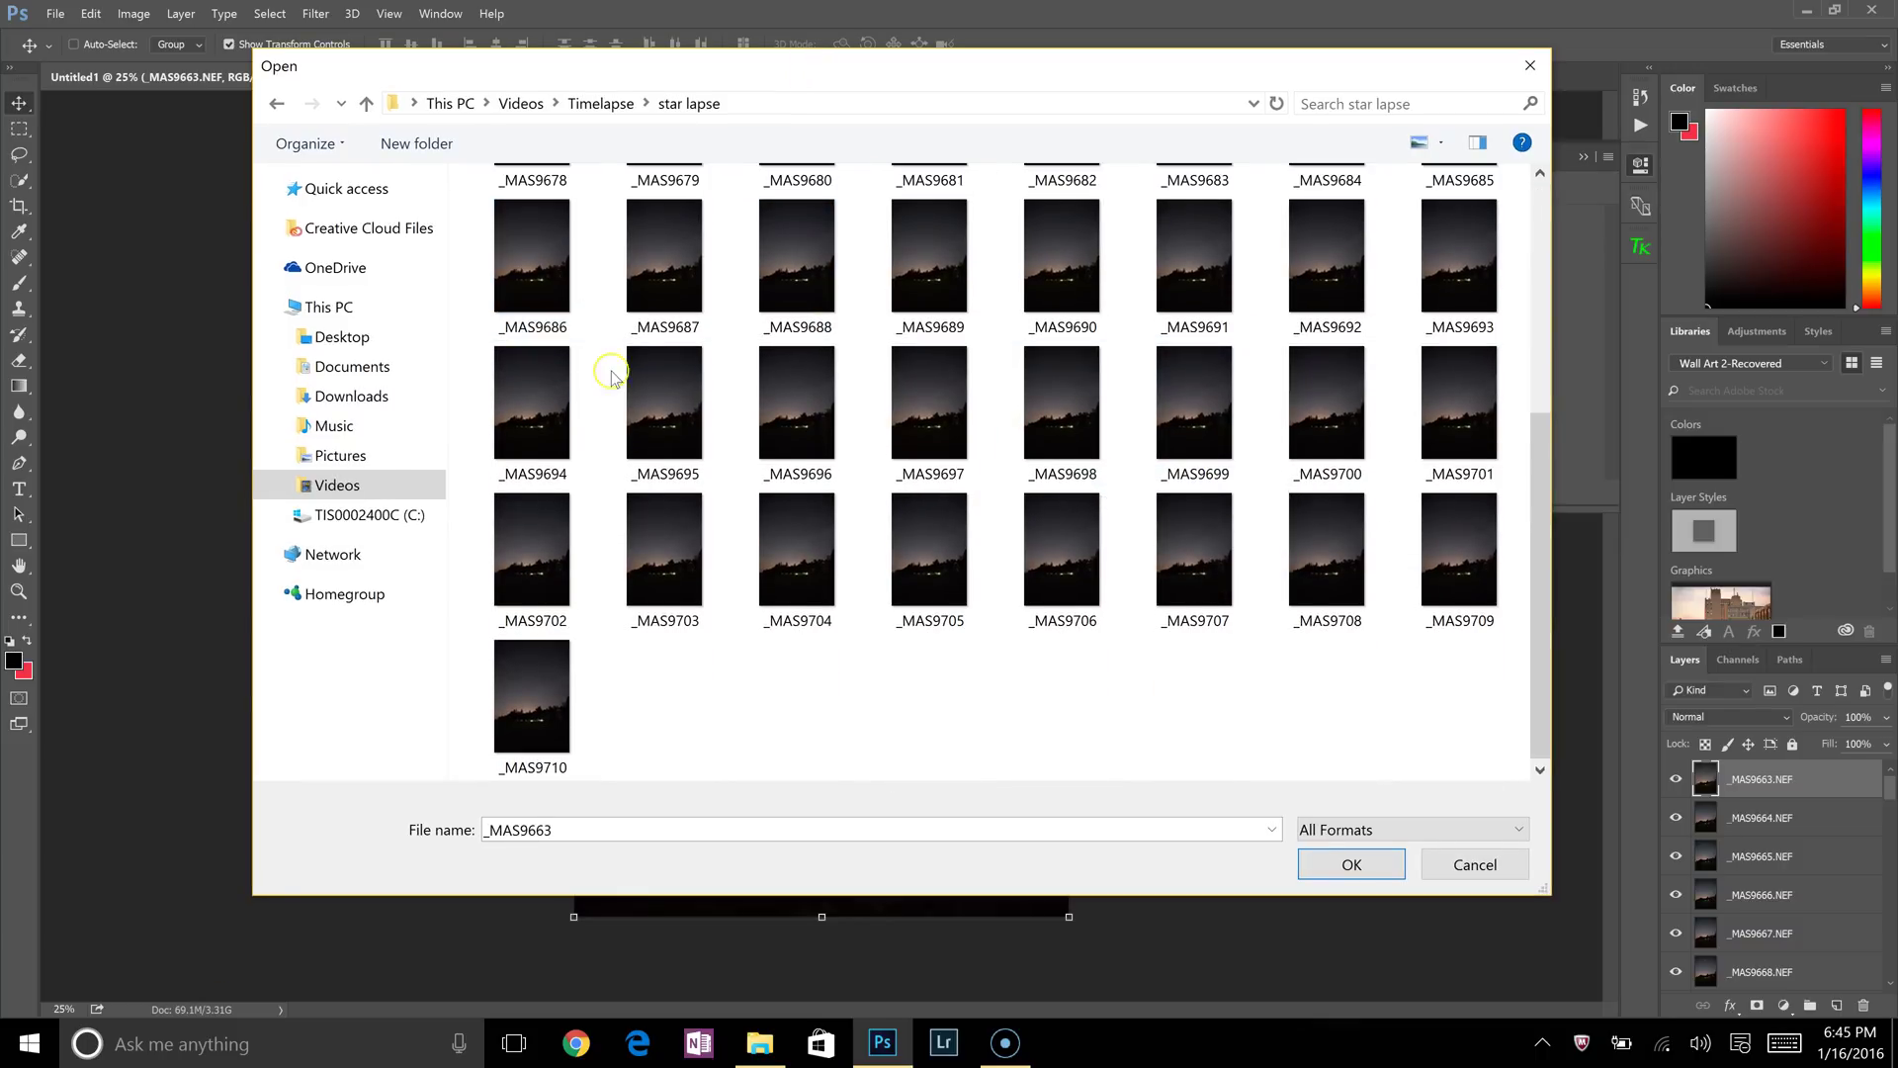
left_click(1470, 870)
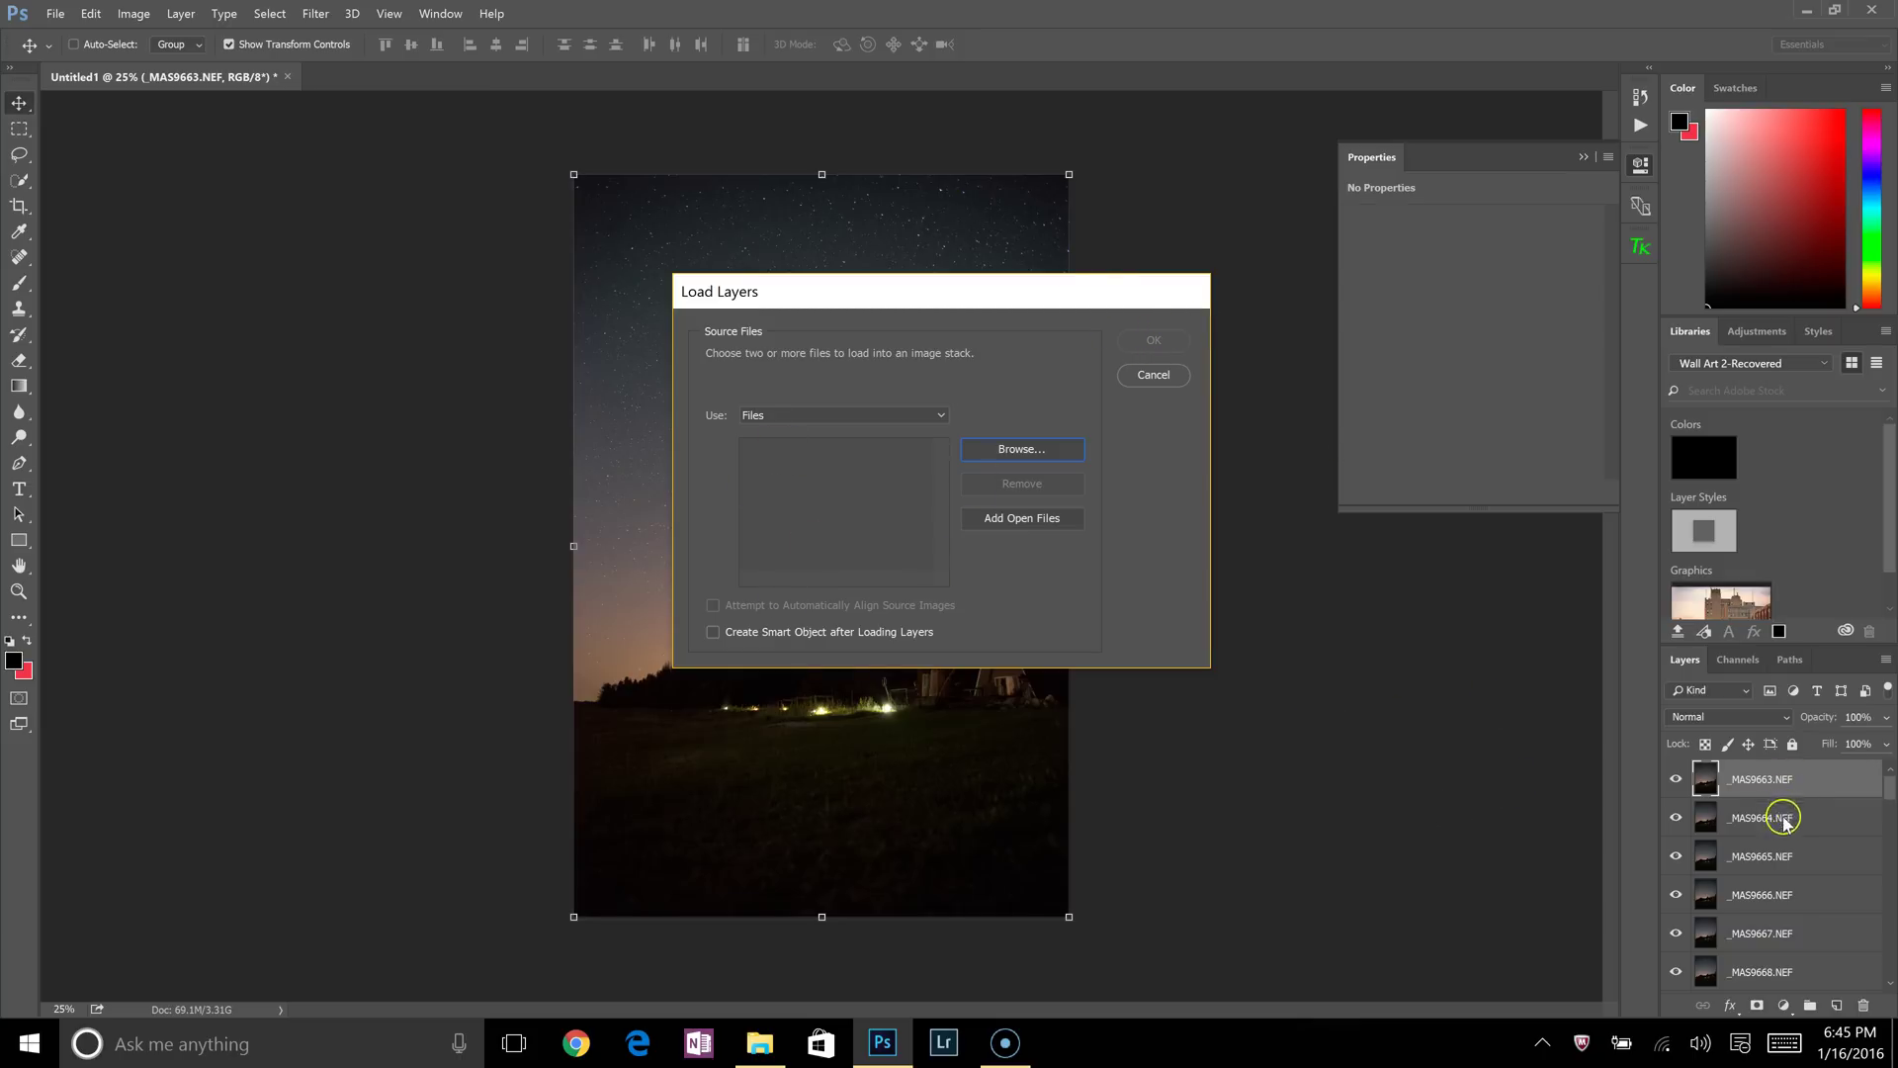
Cancel Load Layers and review the _MAS9663 to _MAS9710 layers in the Layers panel.
left_click(1147, 375)
scroll(1751, 856, "down", 3)
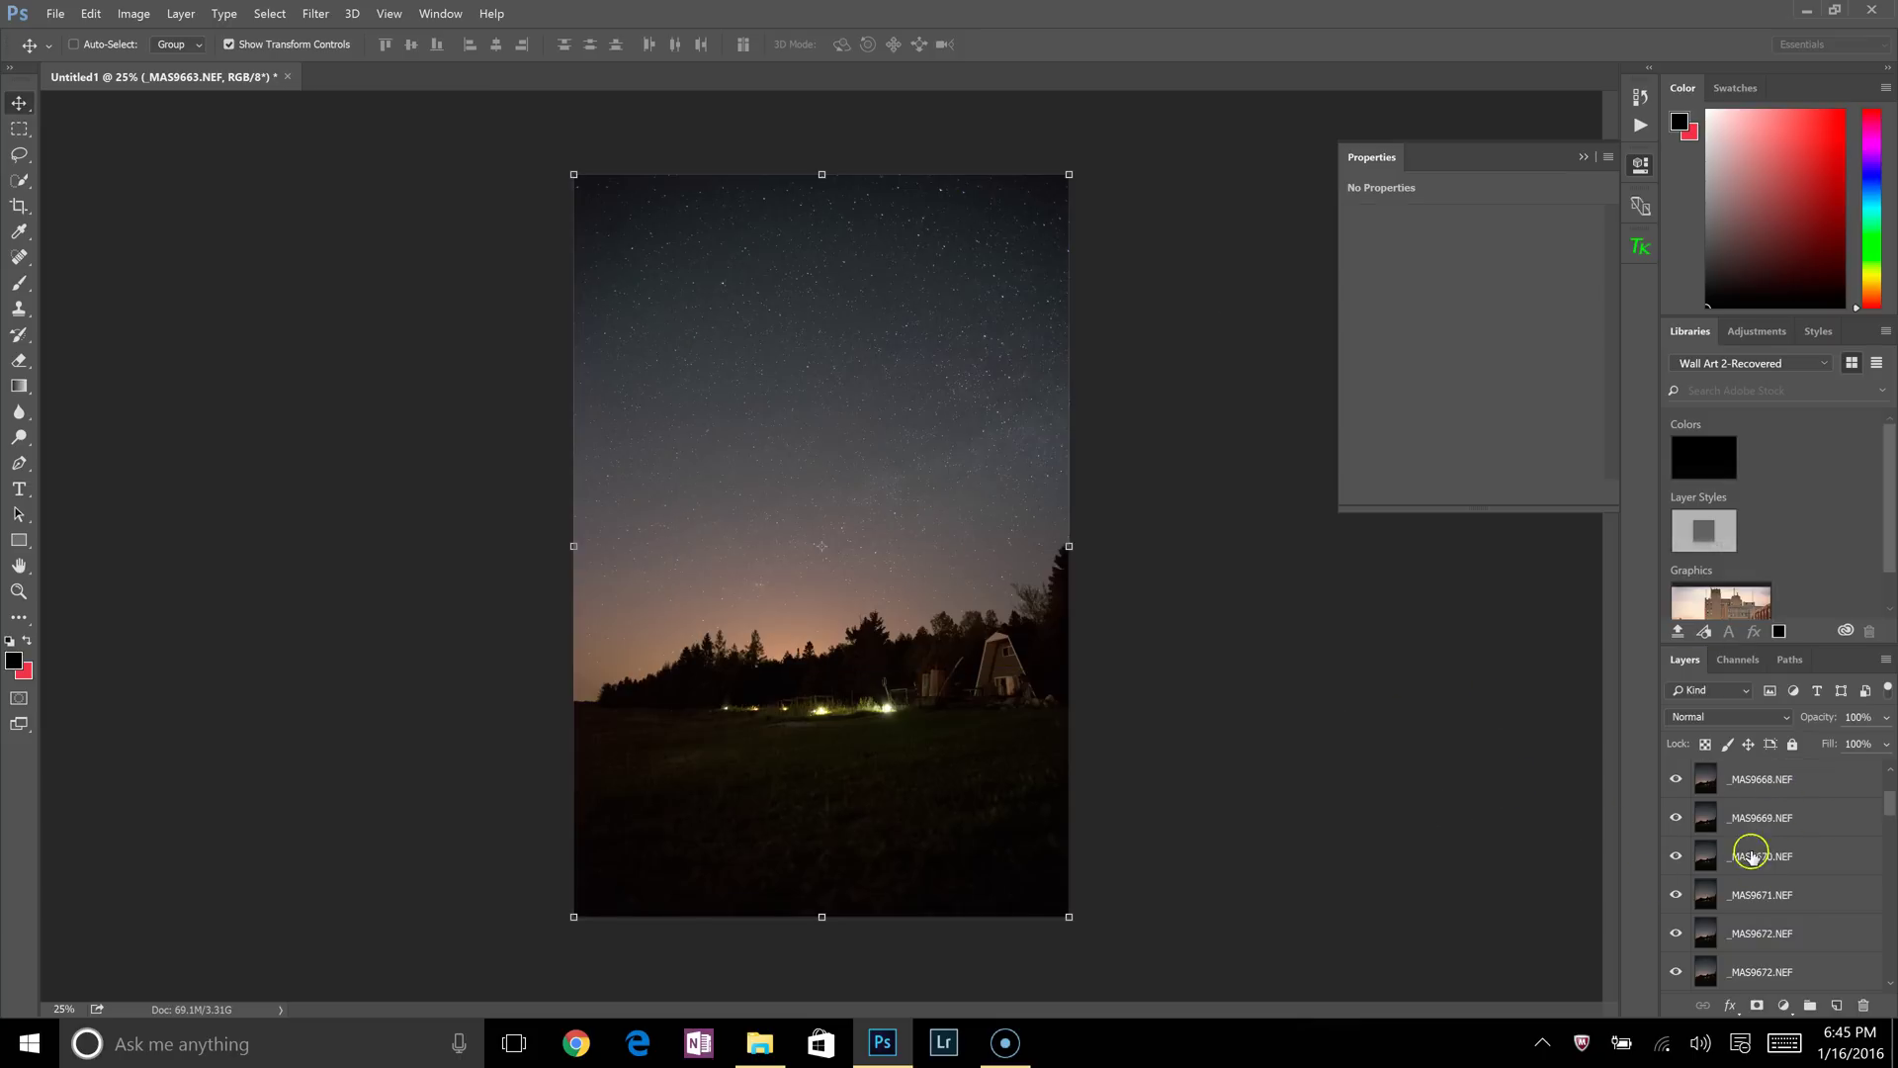
scroll(1751, 856, "down", 6)
scroll(1780, 778, "up", 4)
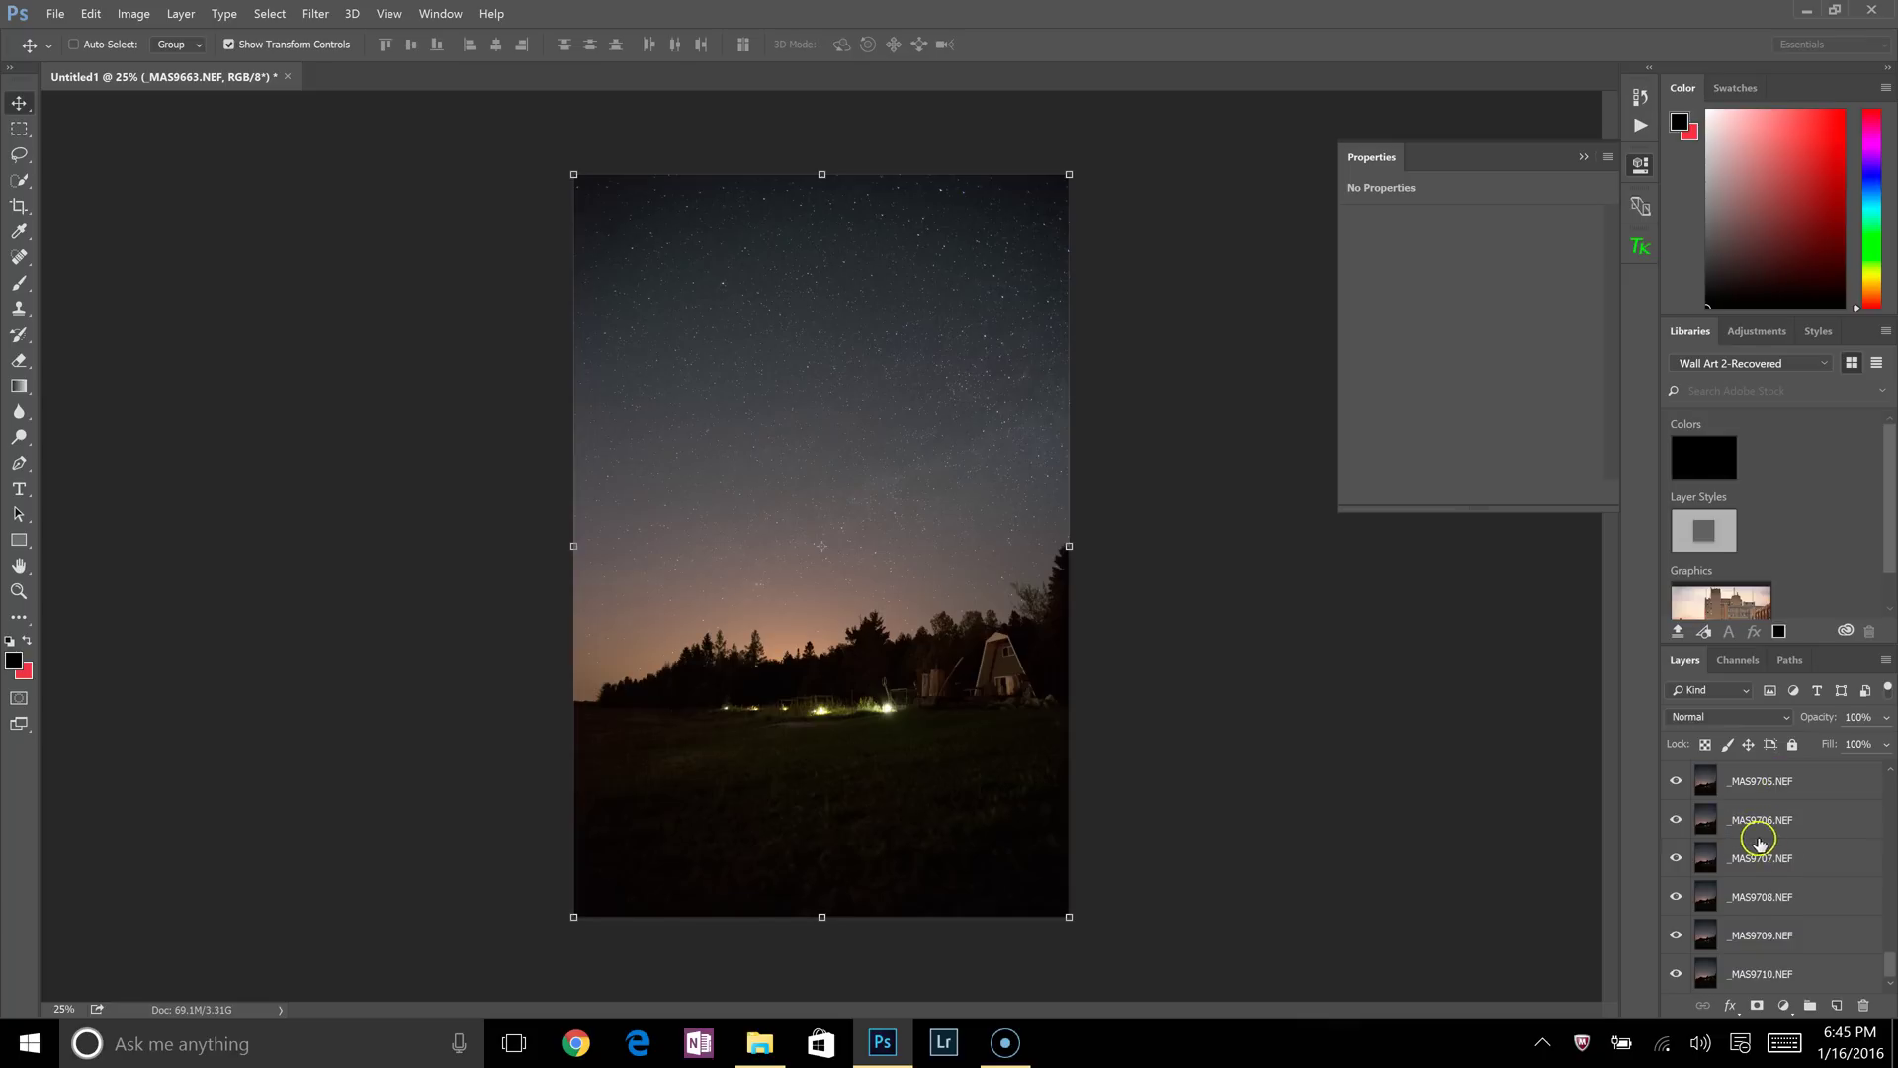
scroll(1772, 892, "up", 4)
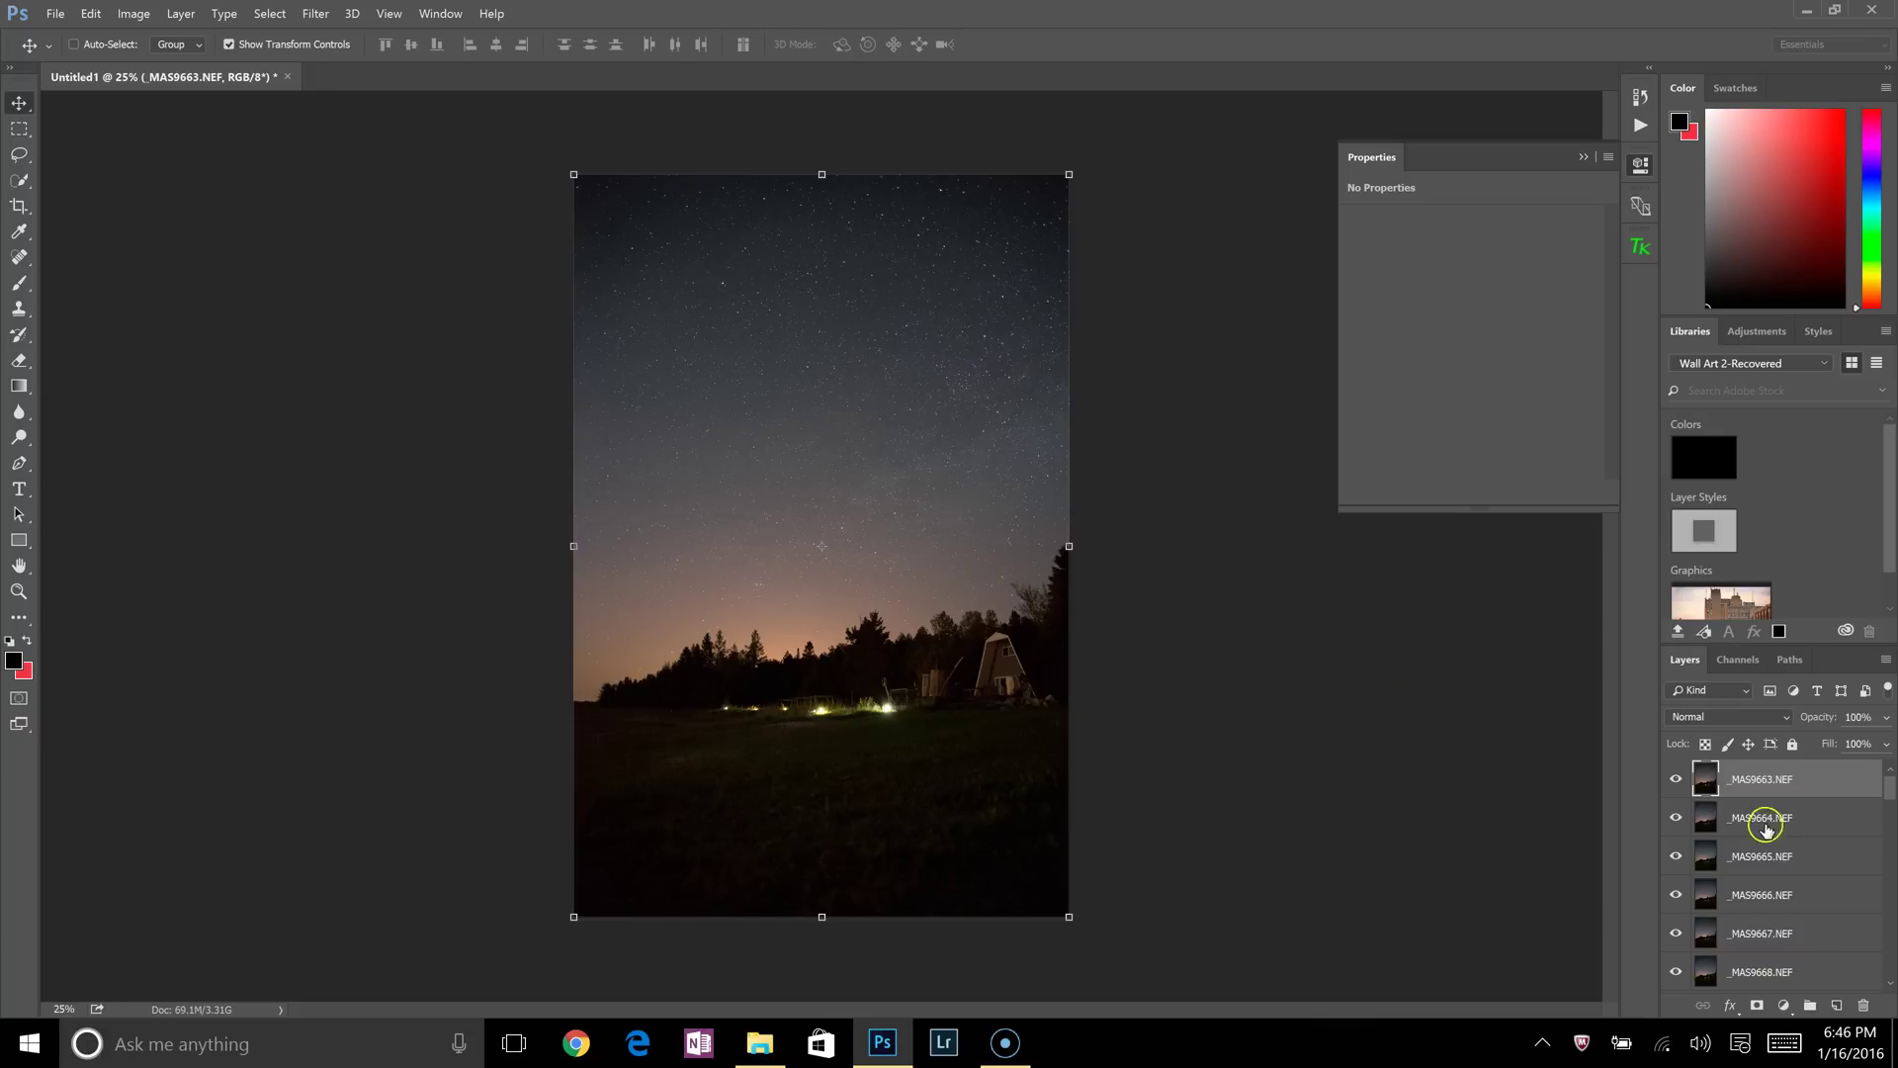
Select the stacked NEF exposure layers and change their blend mode from Normal to Lighten.
scroll(1774, 836, "down", 5)
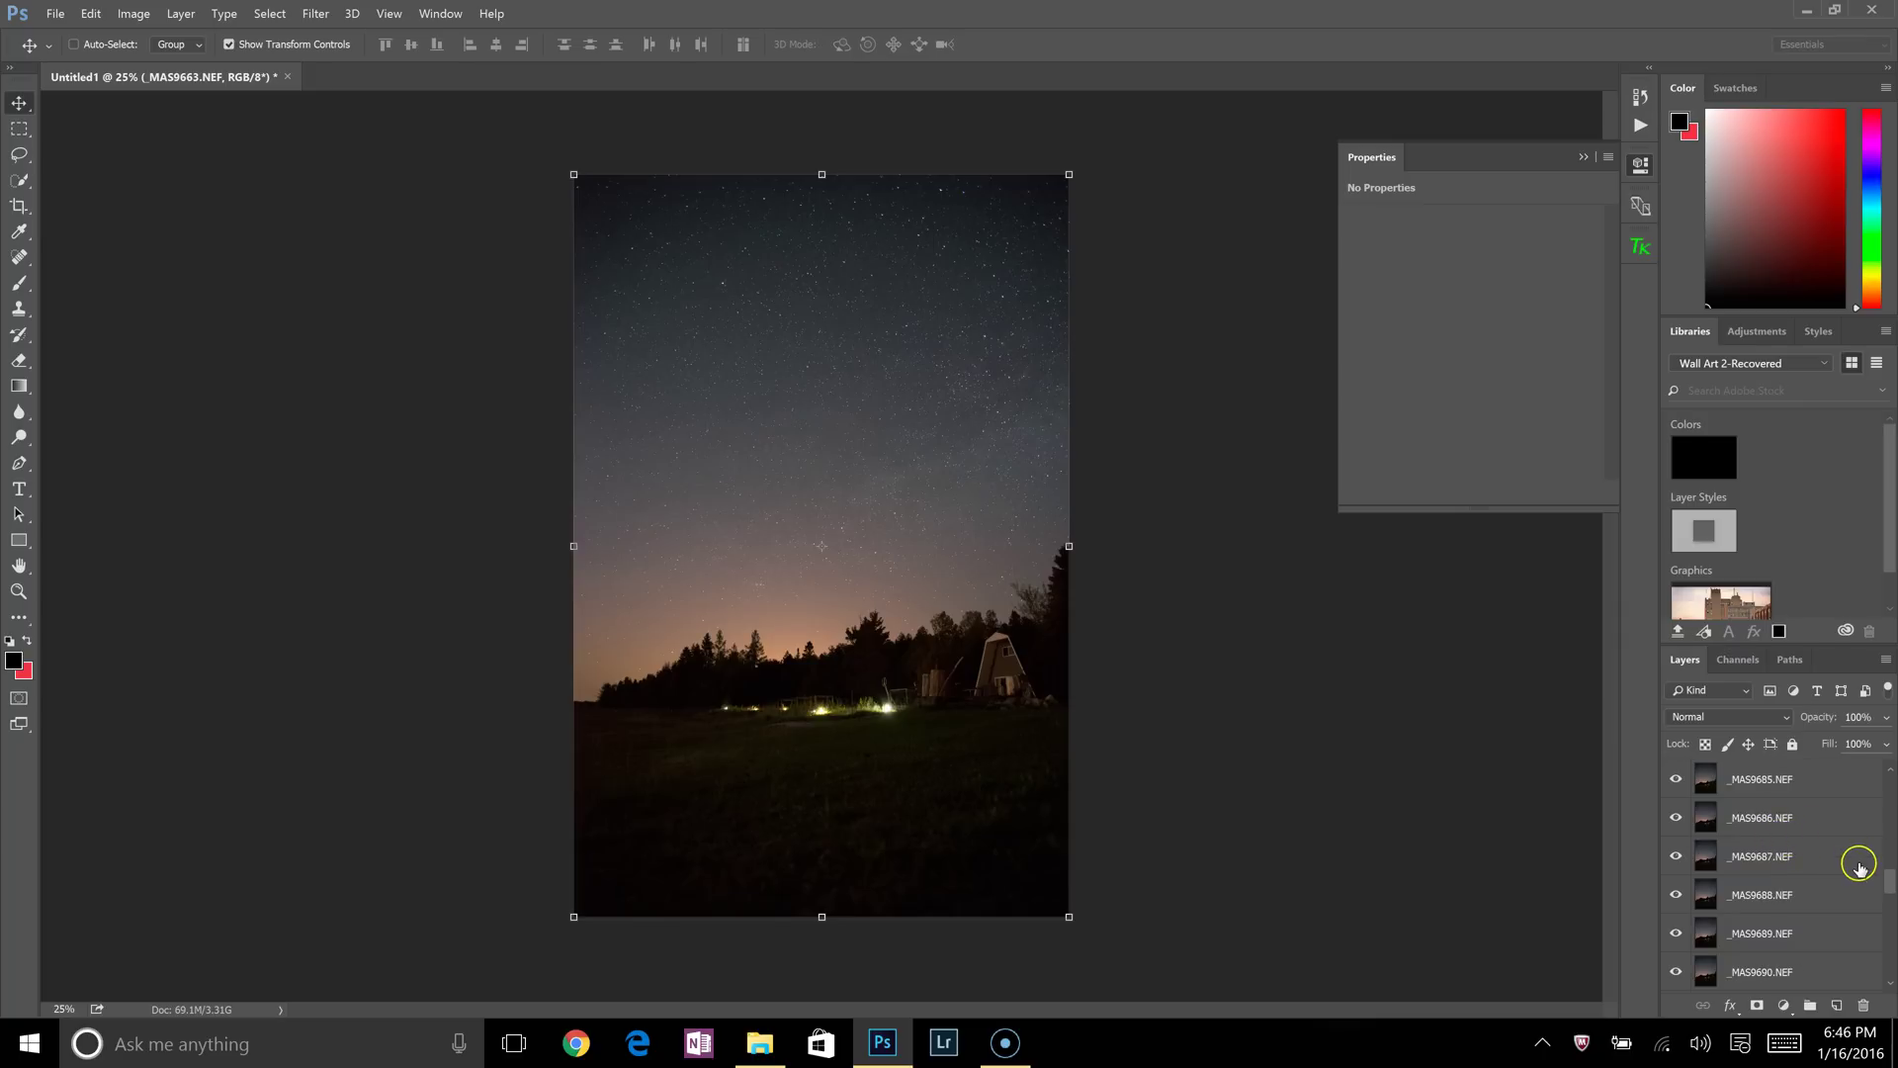
scroll(1807, 885, "up", 4)
scroll(1808, 885, "up", 3)
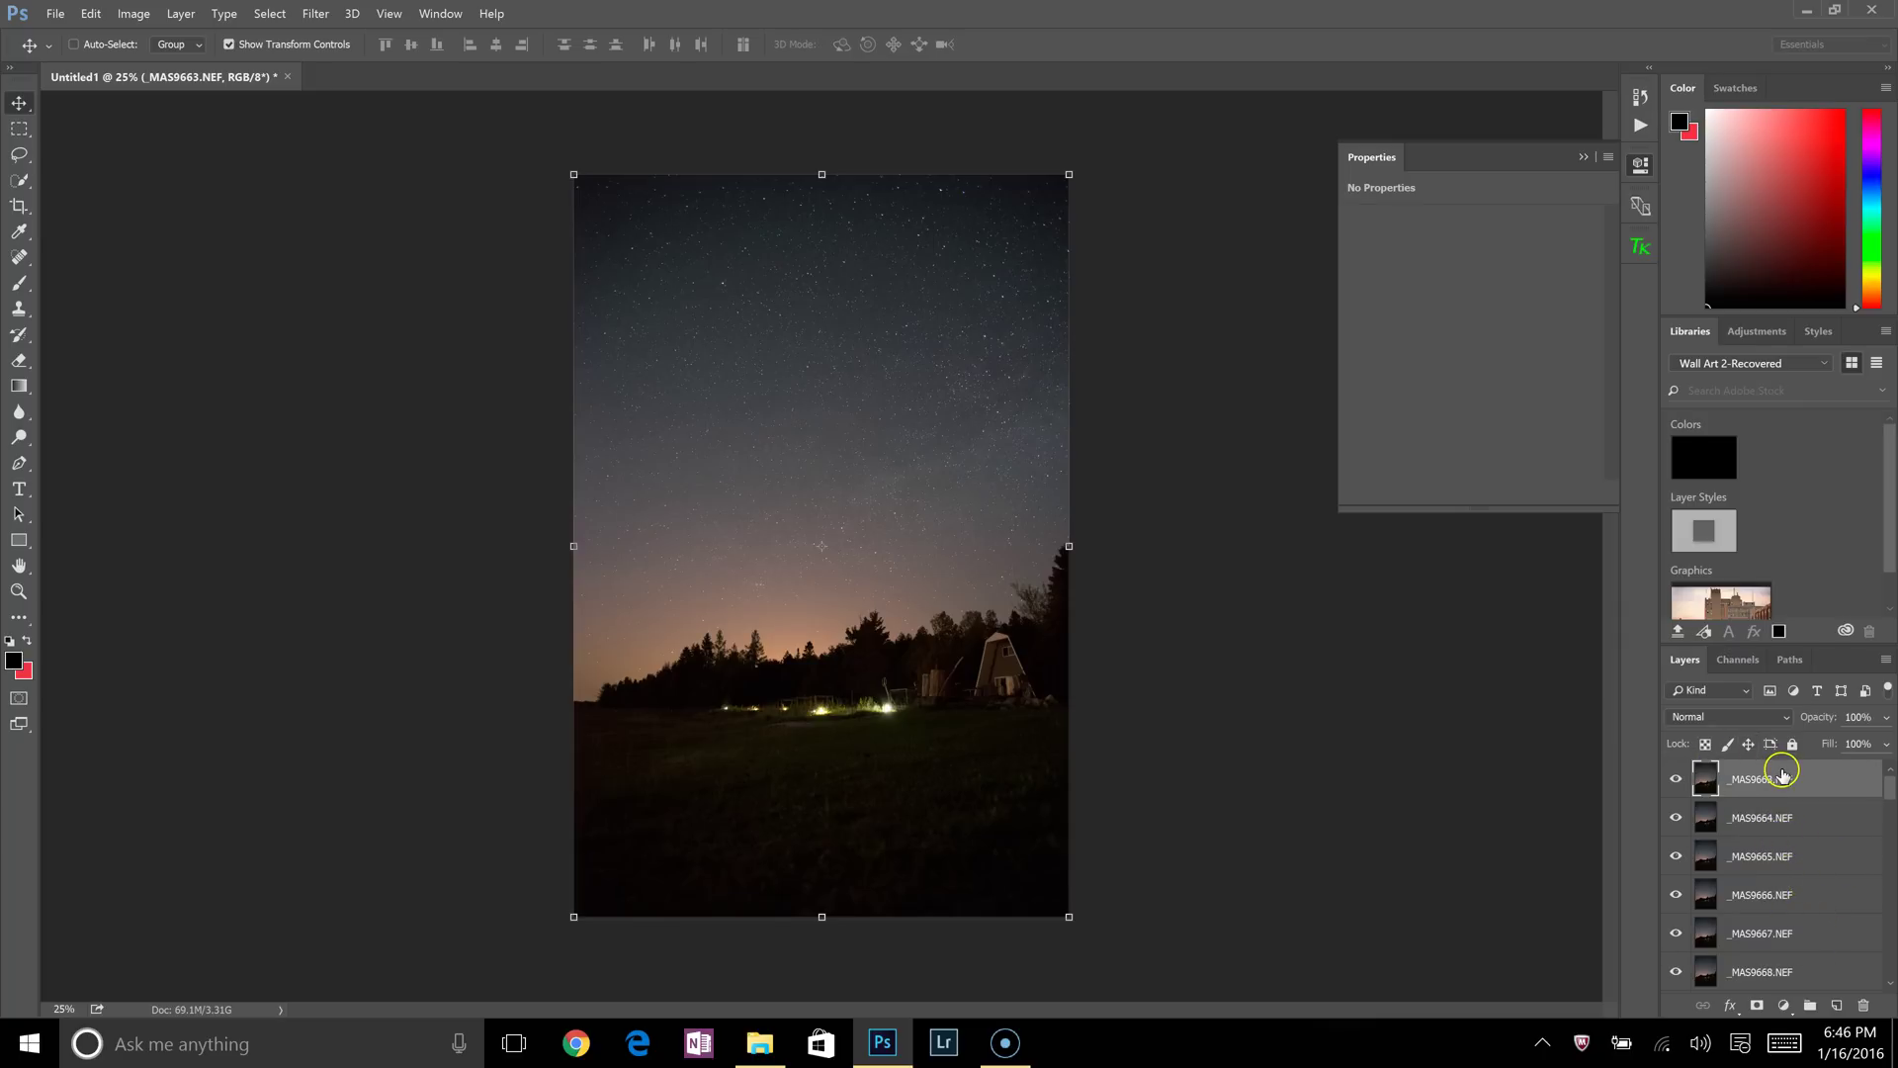
scroll(1813, 835, "down", 3)
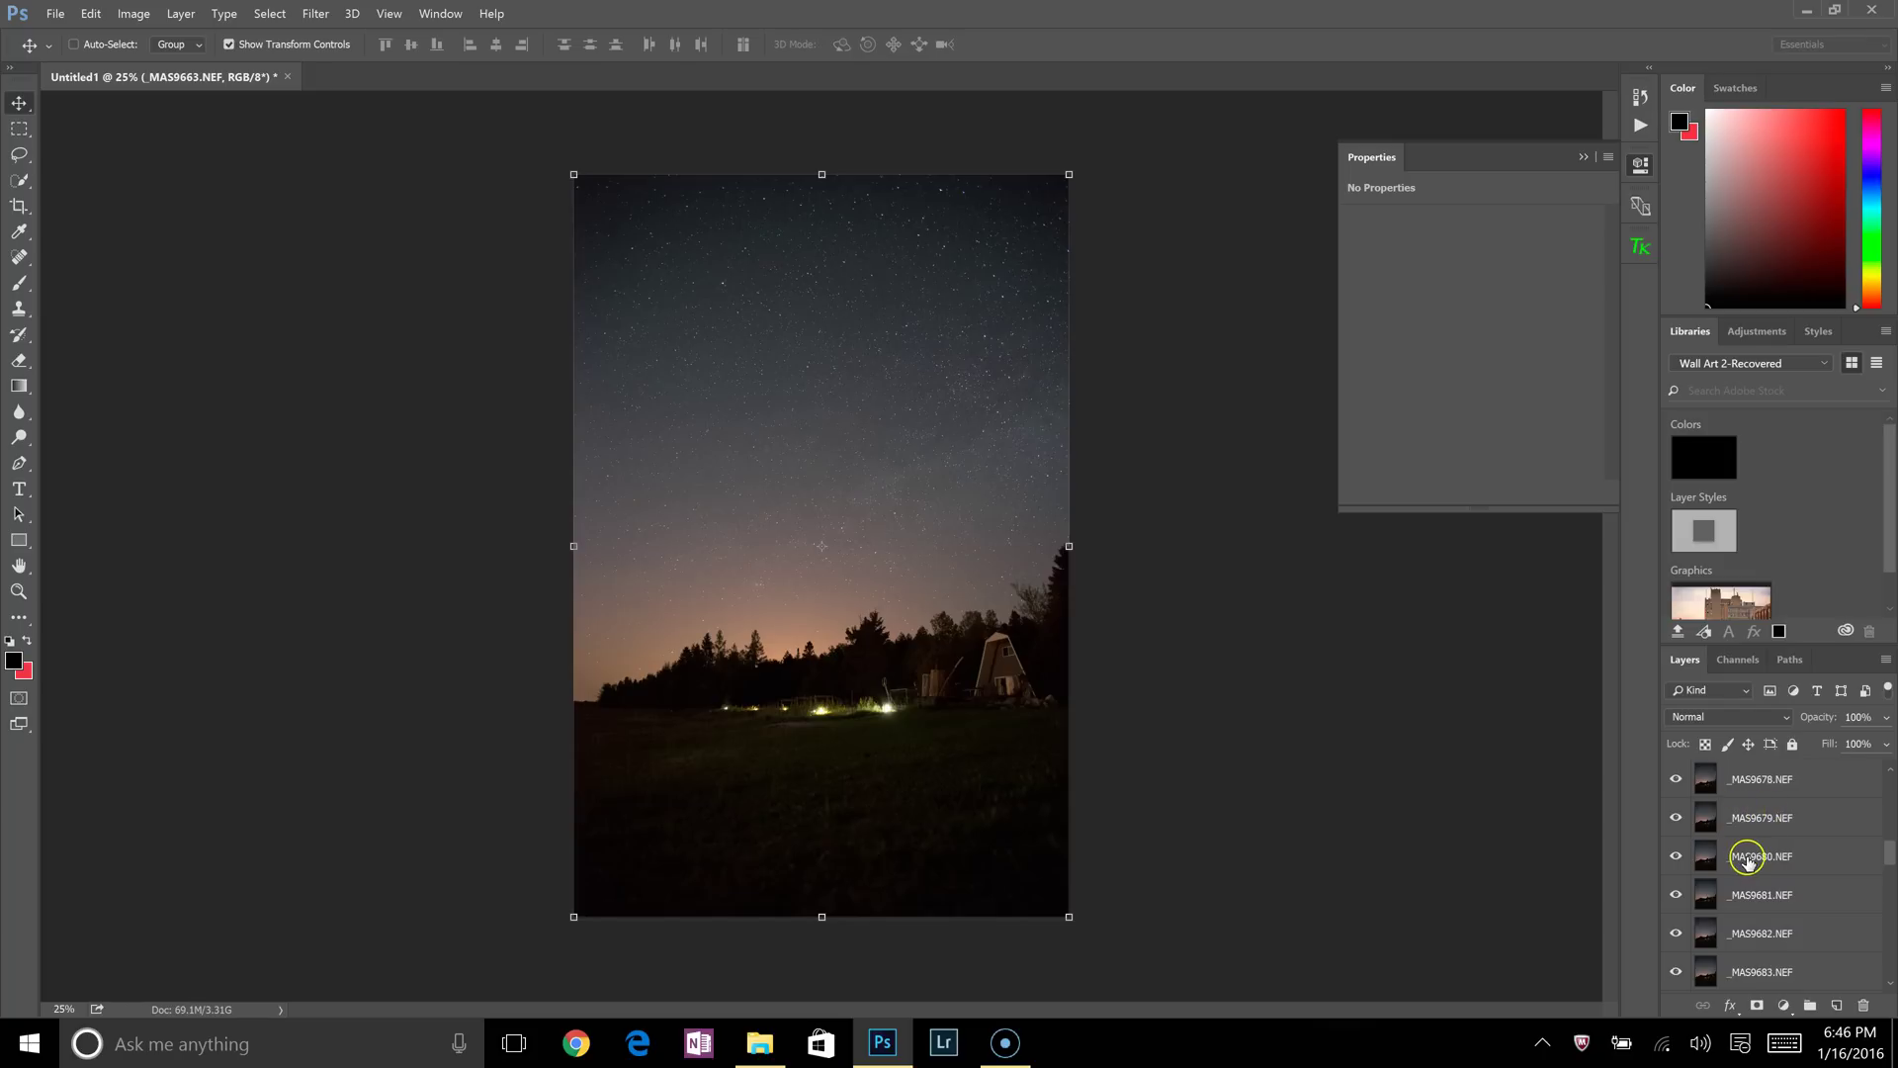
scroll(1744, 816, "up", 3)
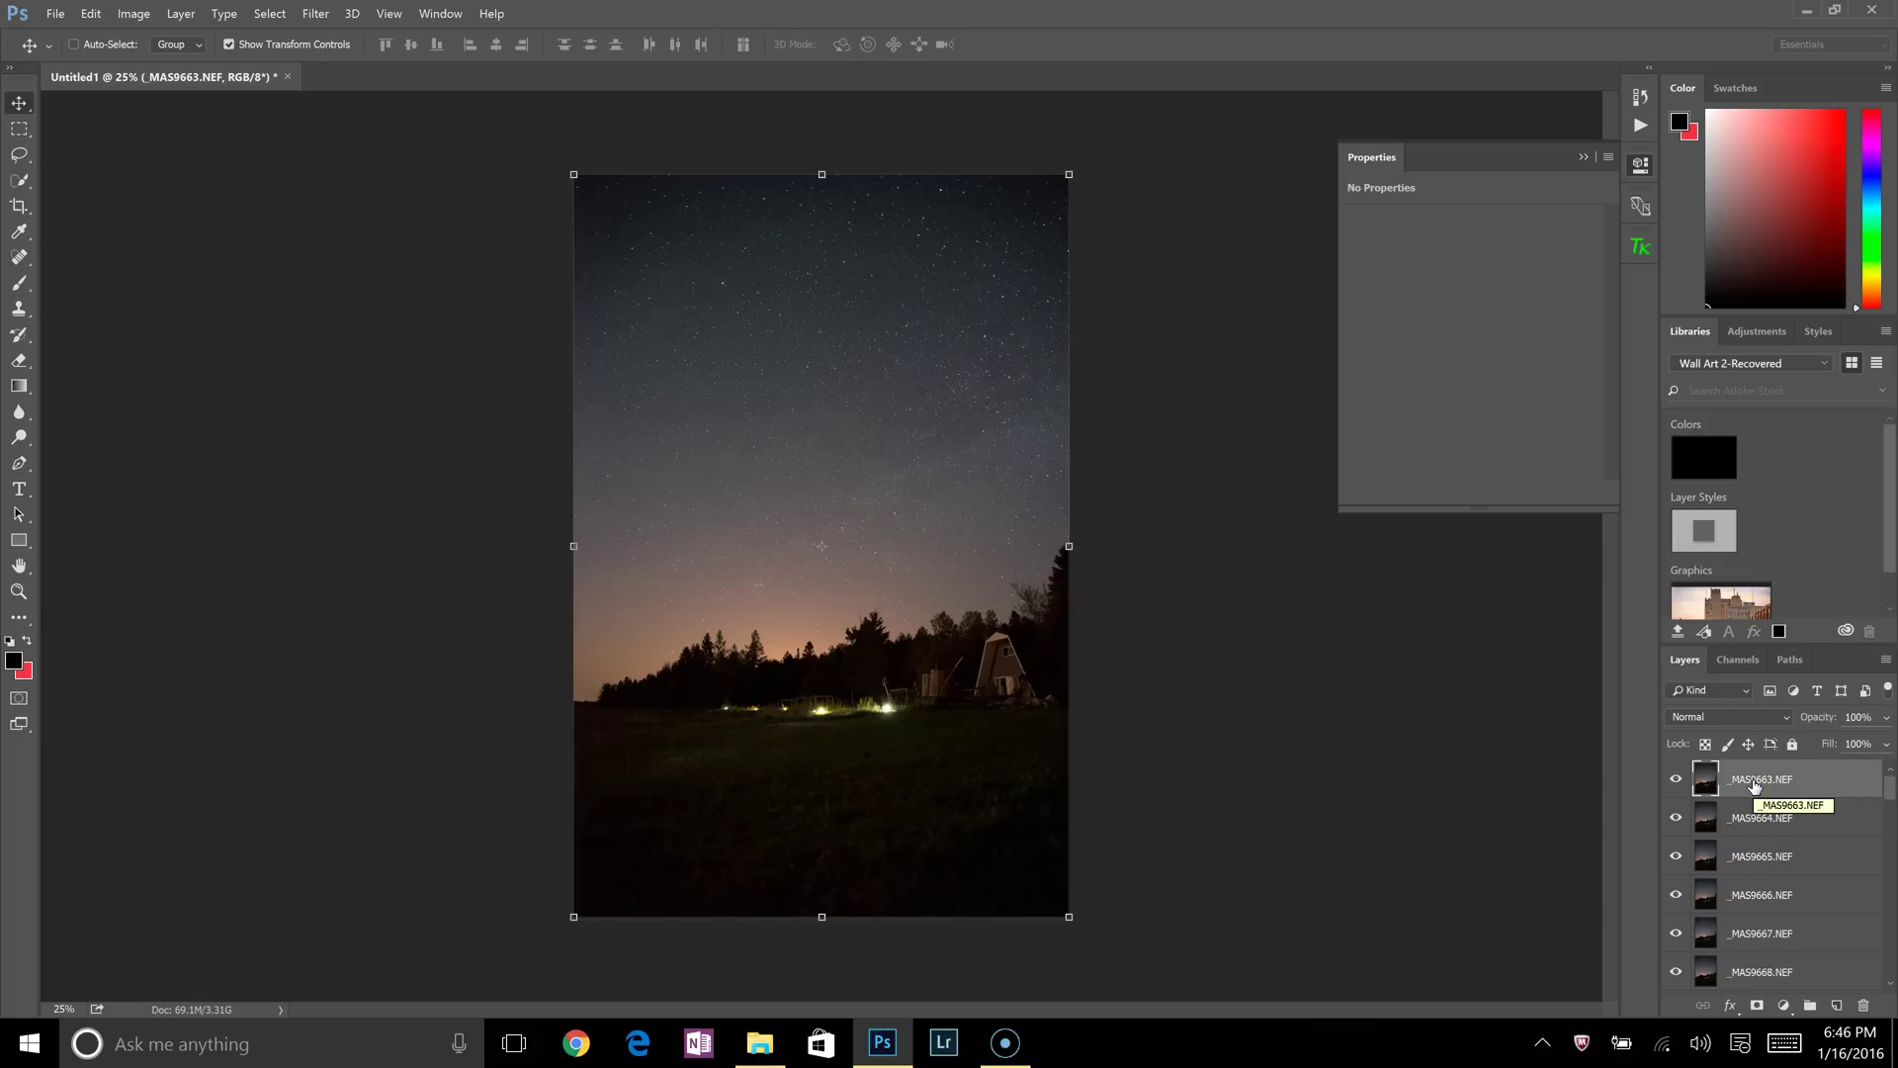
scroll(1764, 796, "down", 5)
scroll(1778, 797, "down", 3)
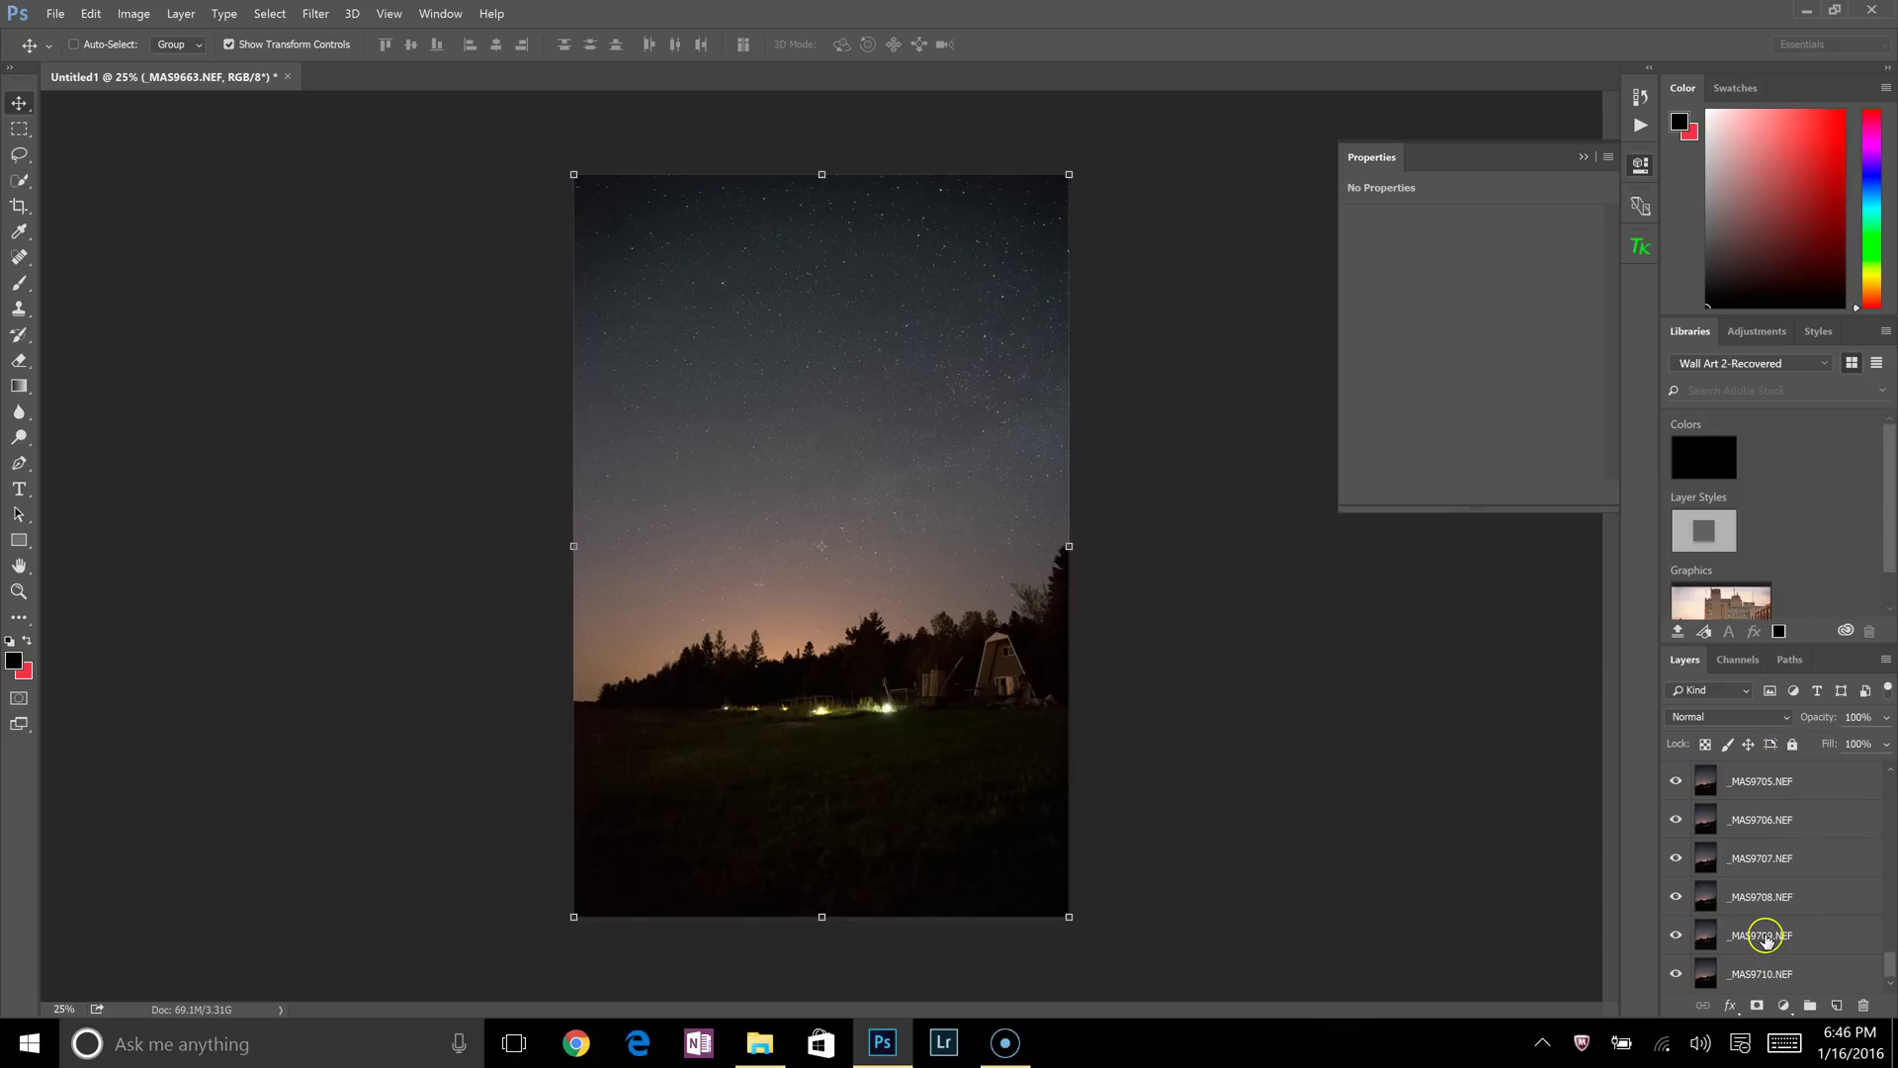
left_click(1770, 936, "shift")
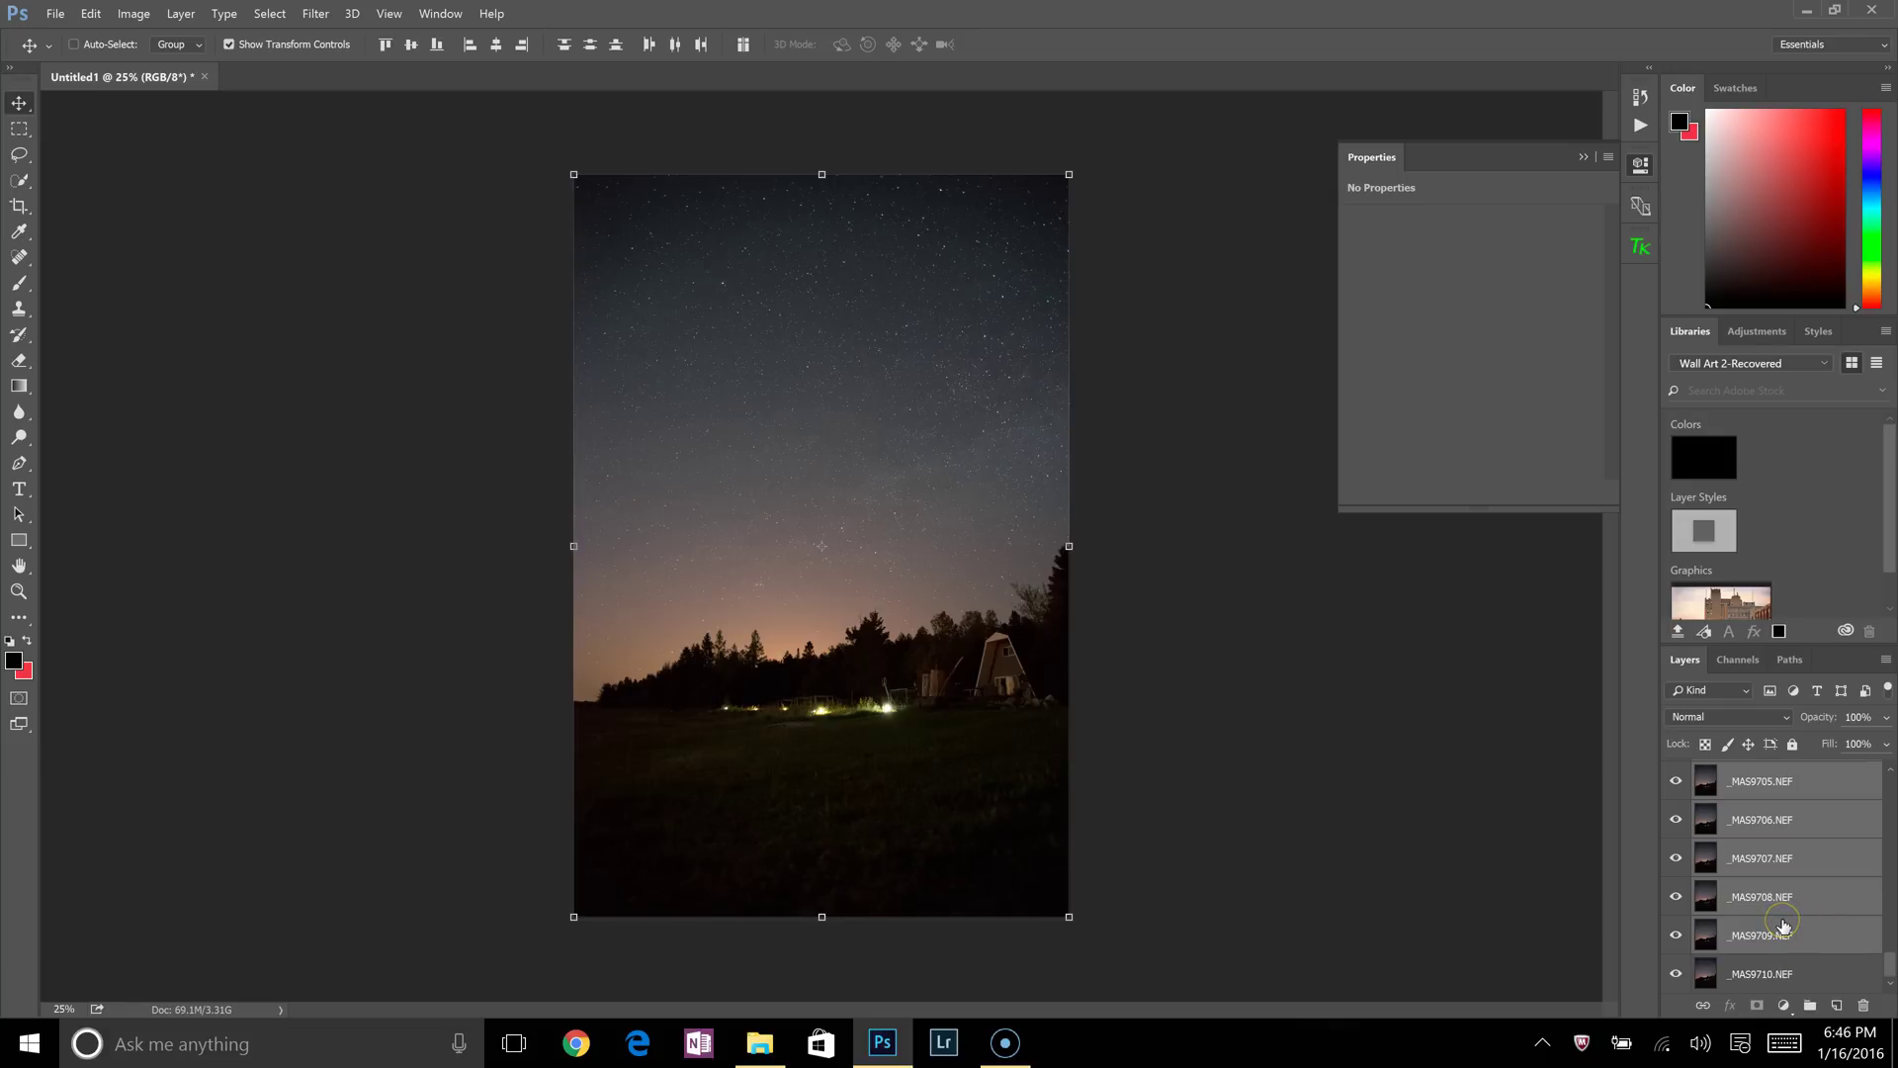
left_click(1692, 719)
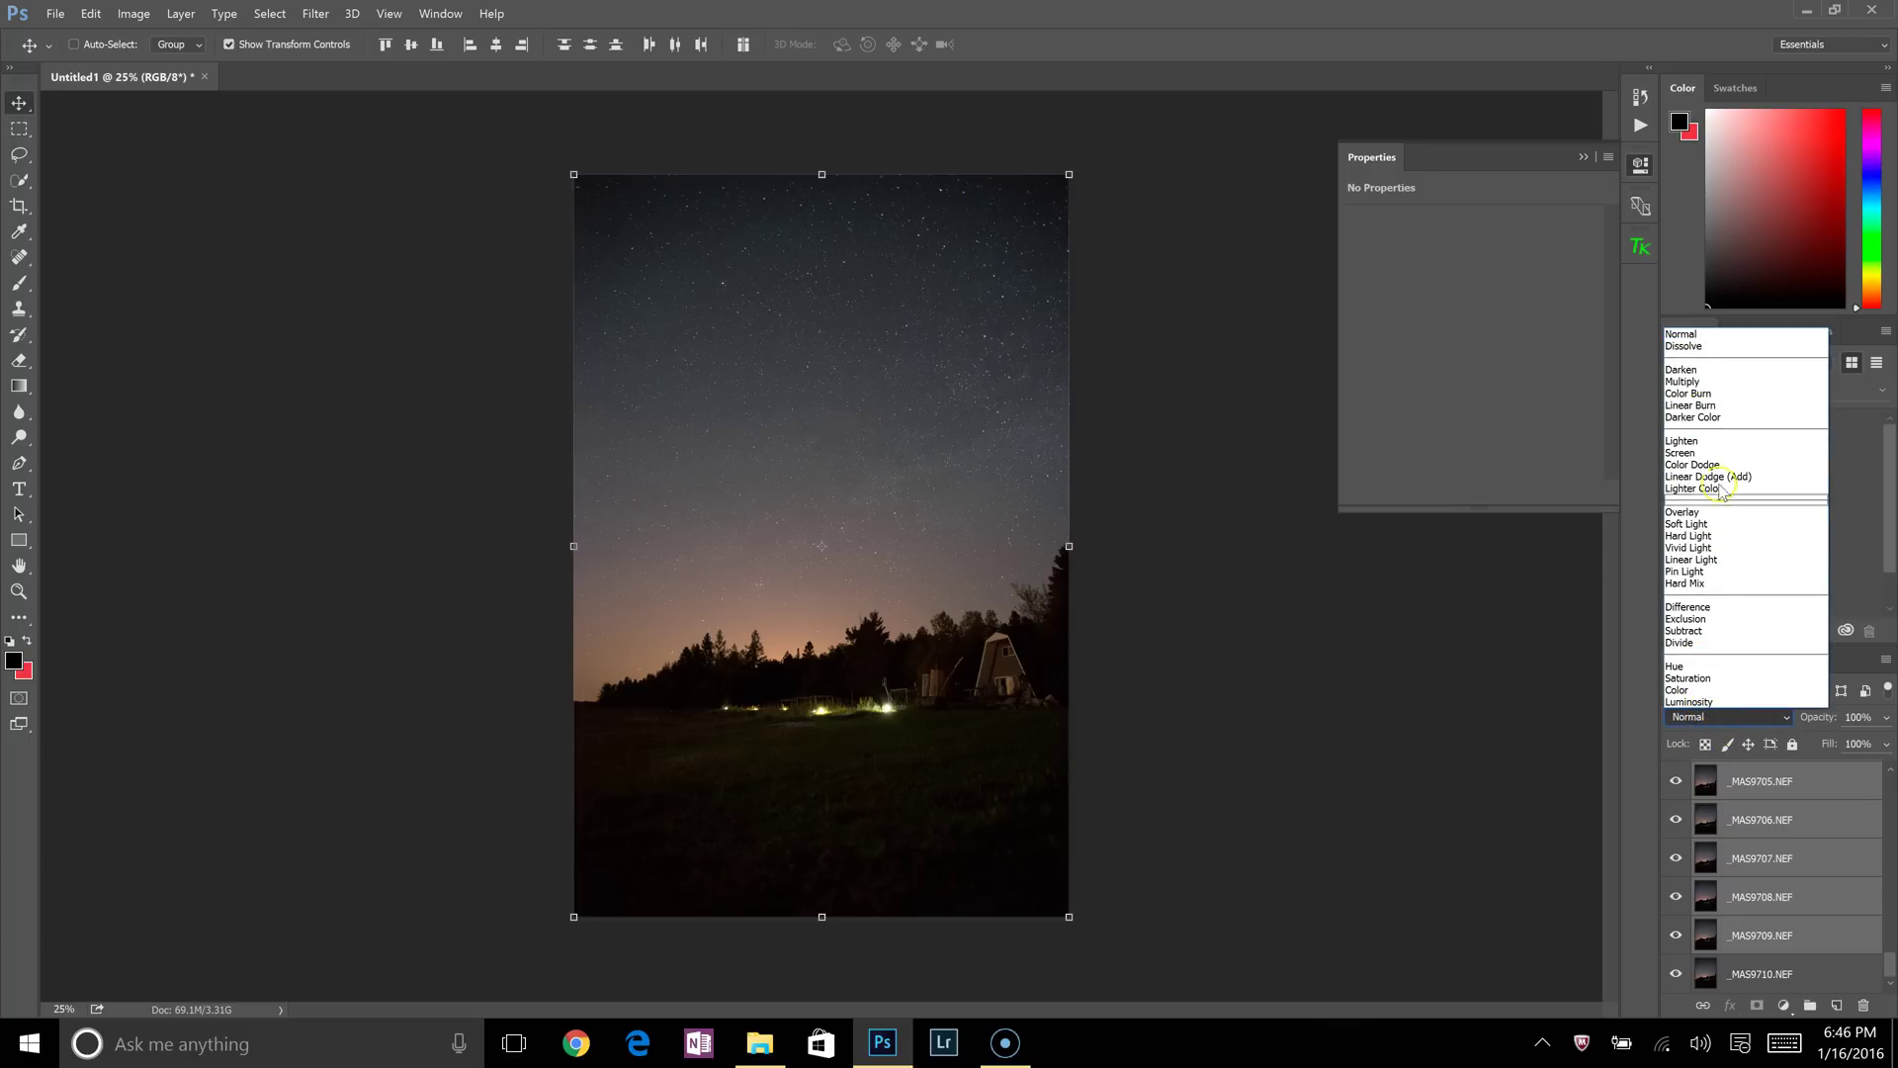
left_click(1697, 442)
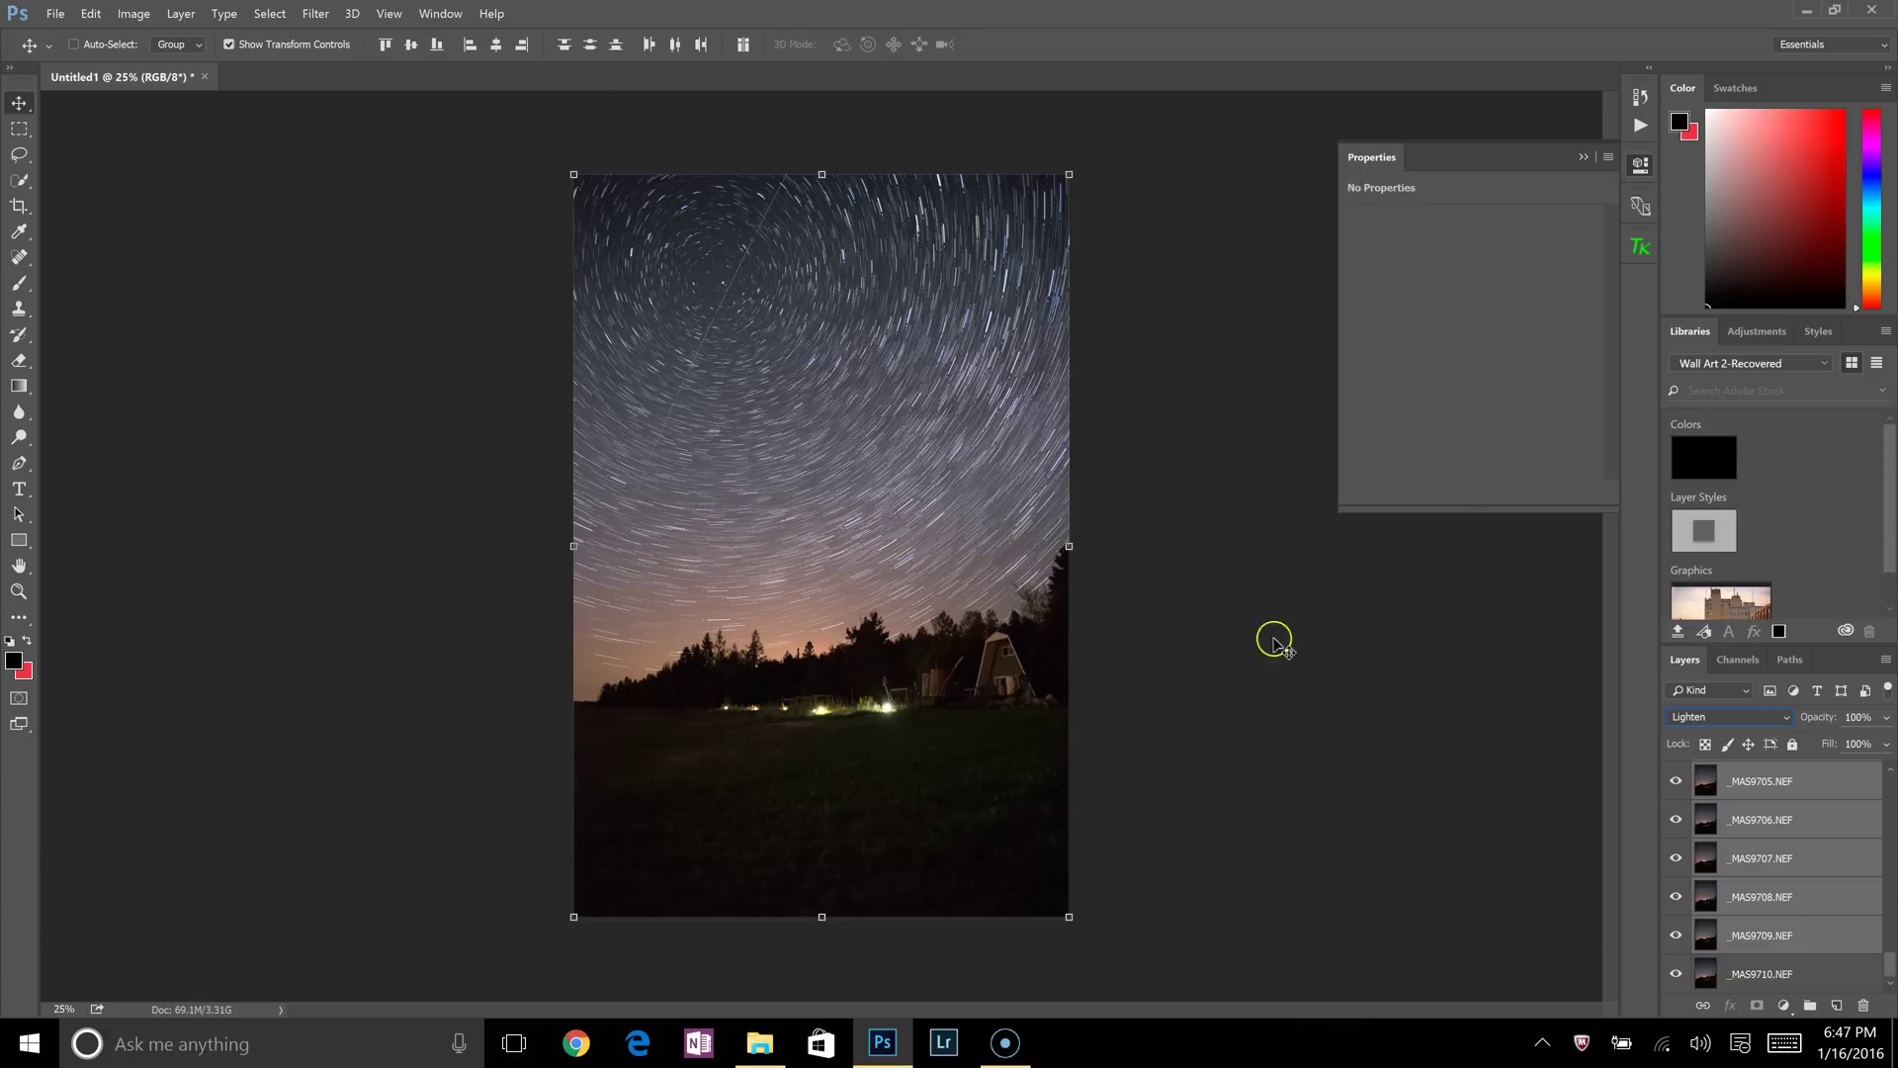
Select the top _MAS9663.NEF layer and stamp all visible layers into a merged Layer 1.
left_click(1787, 797)
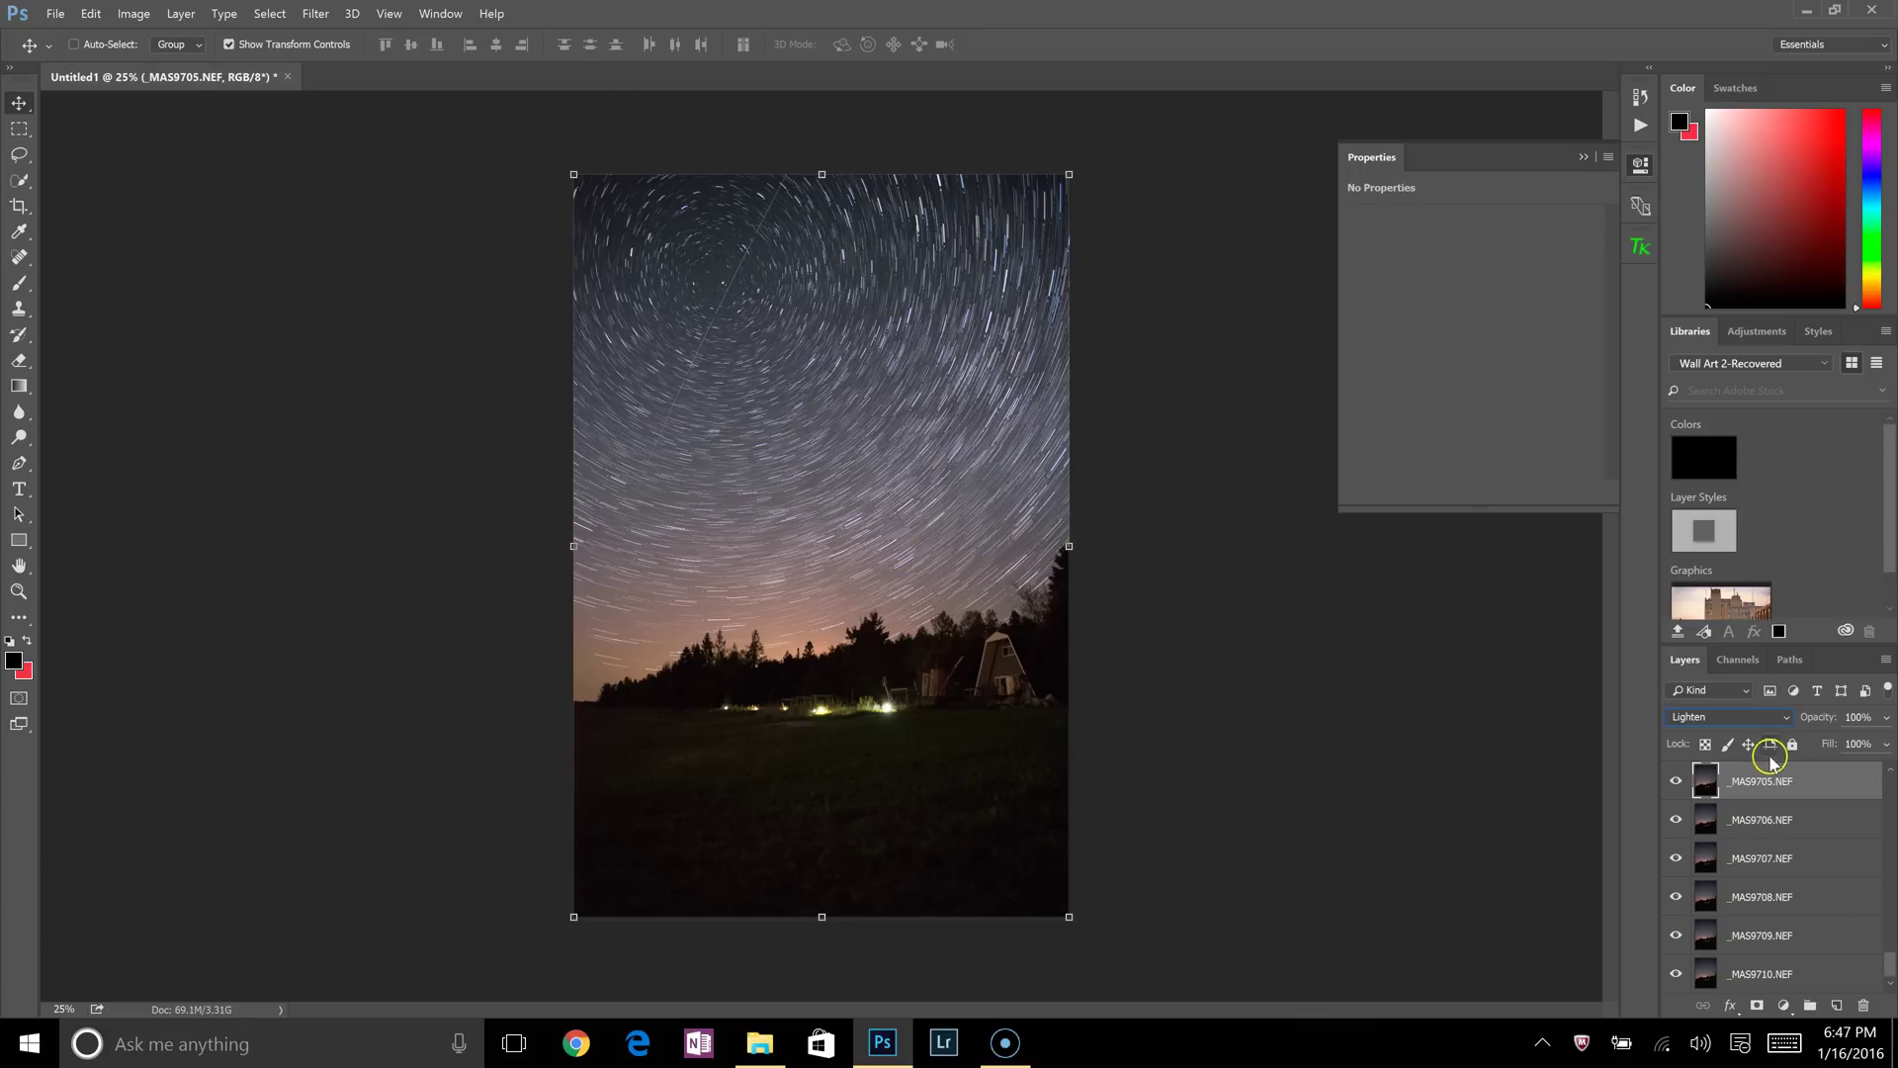
scroll(1789, 806, "up", 5)
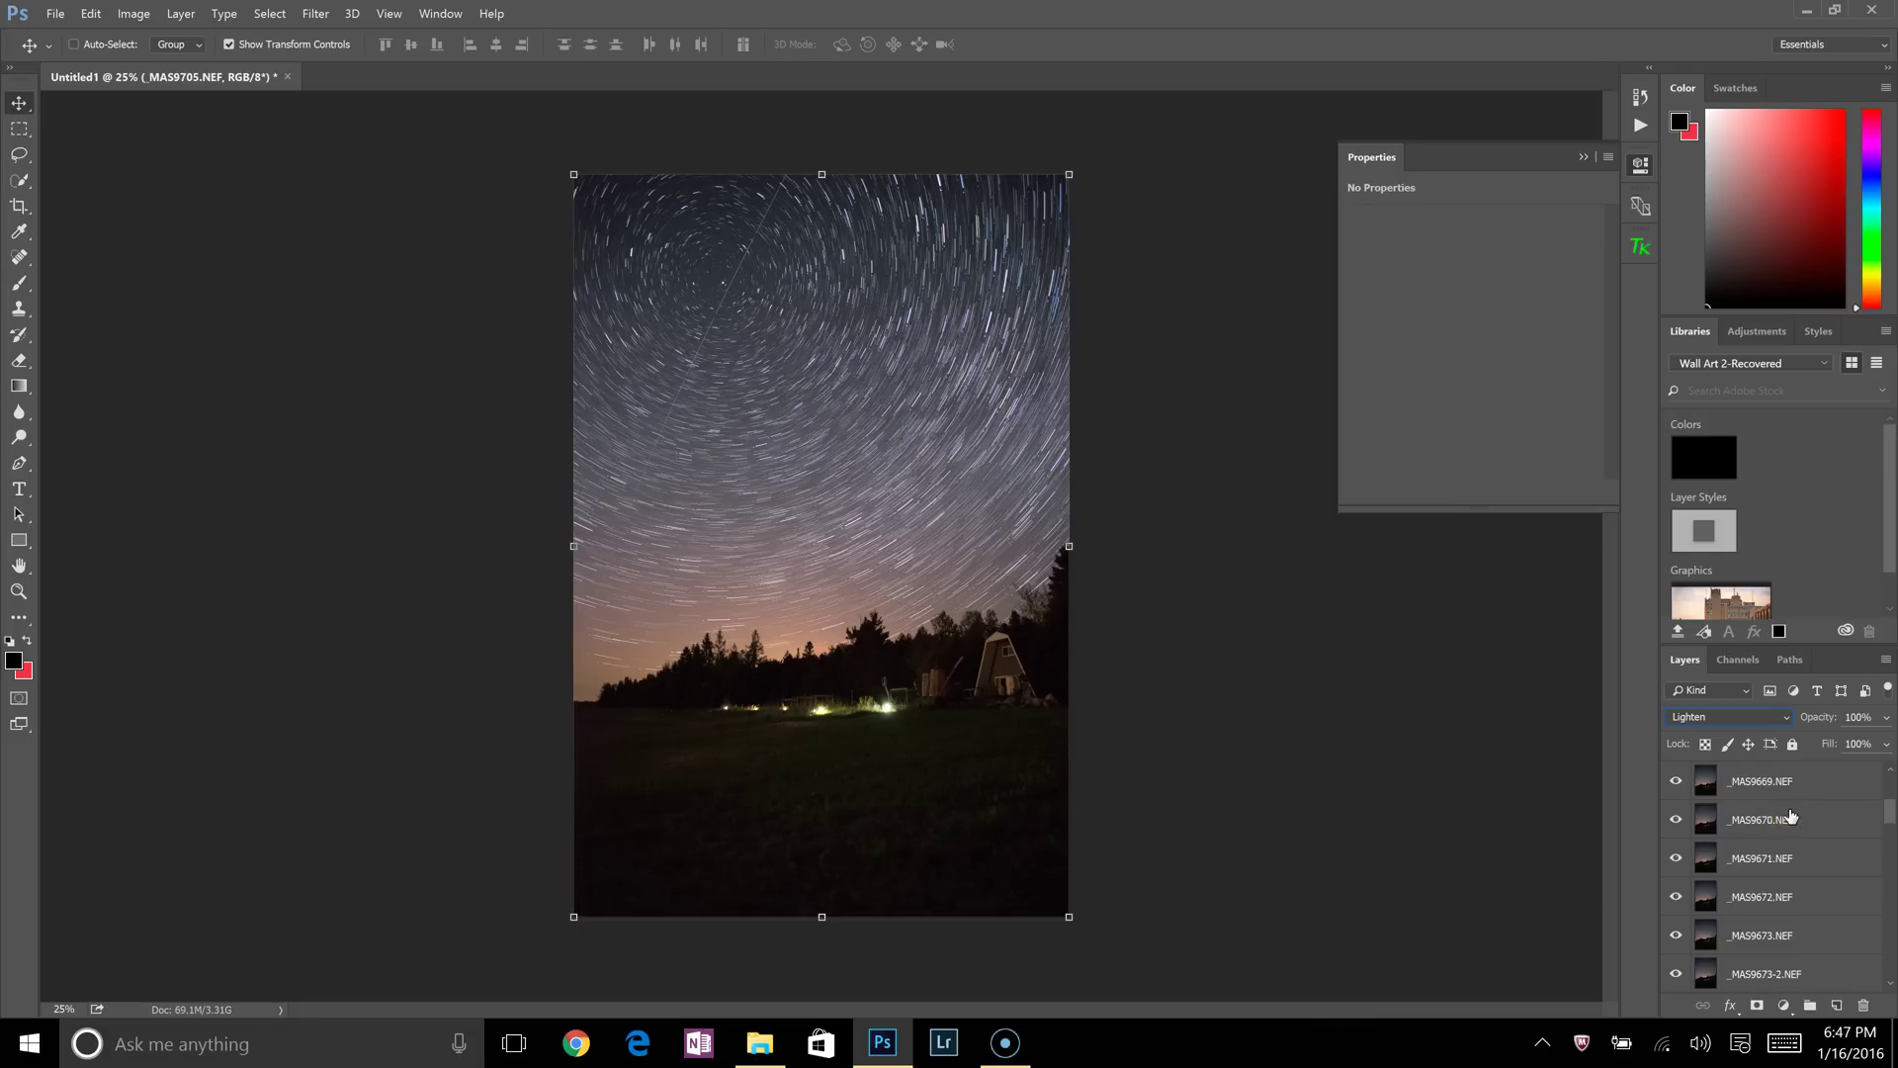
scroll(1791, 817, "up", 2)
left_click(1815, 772)
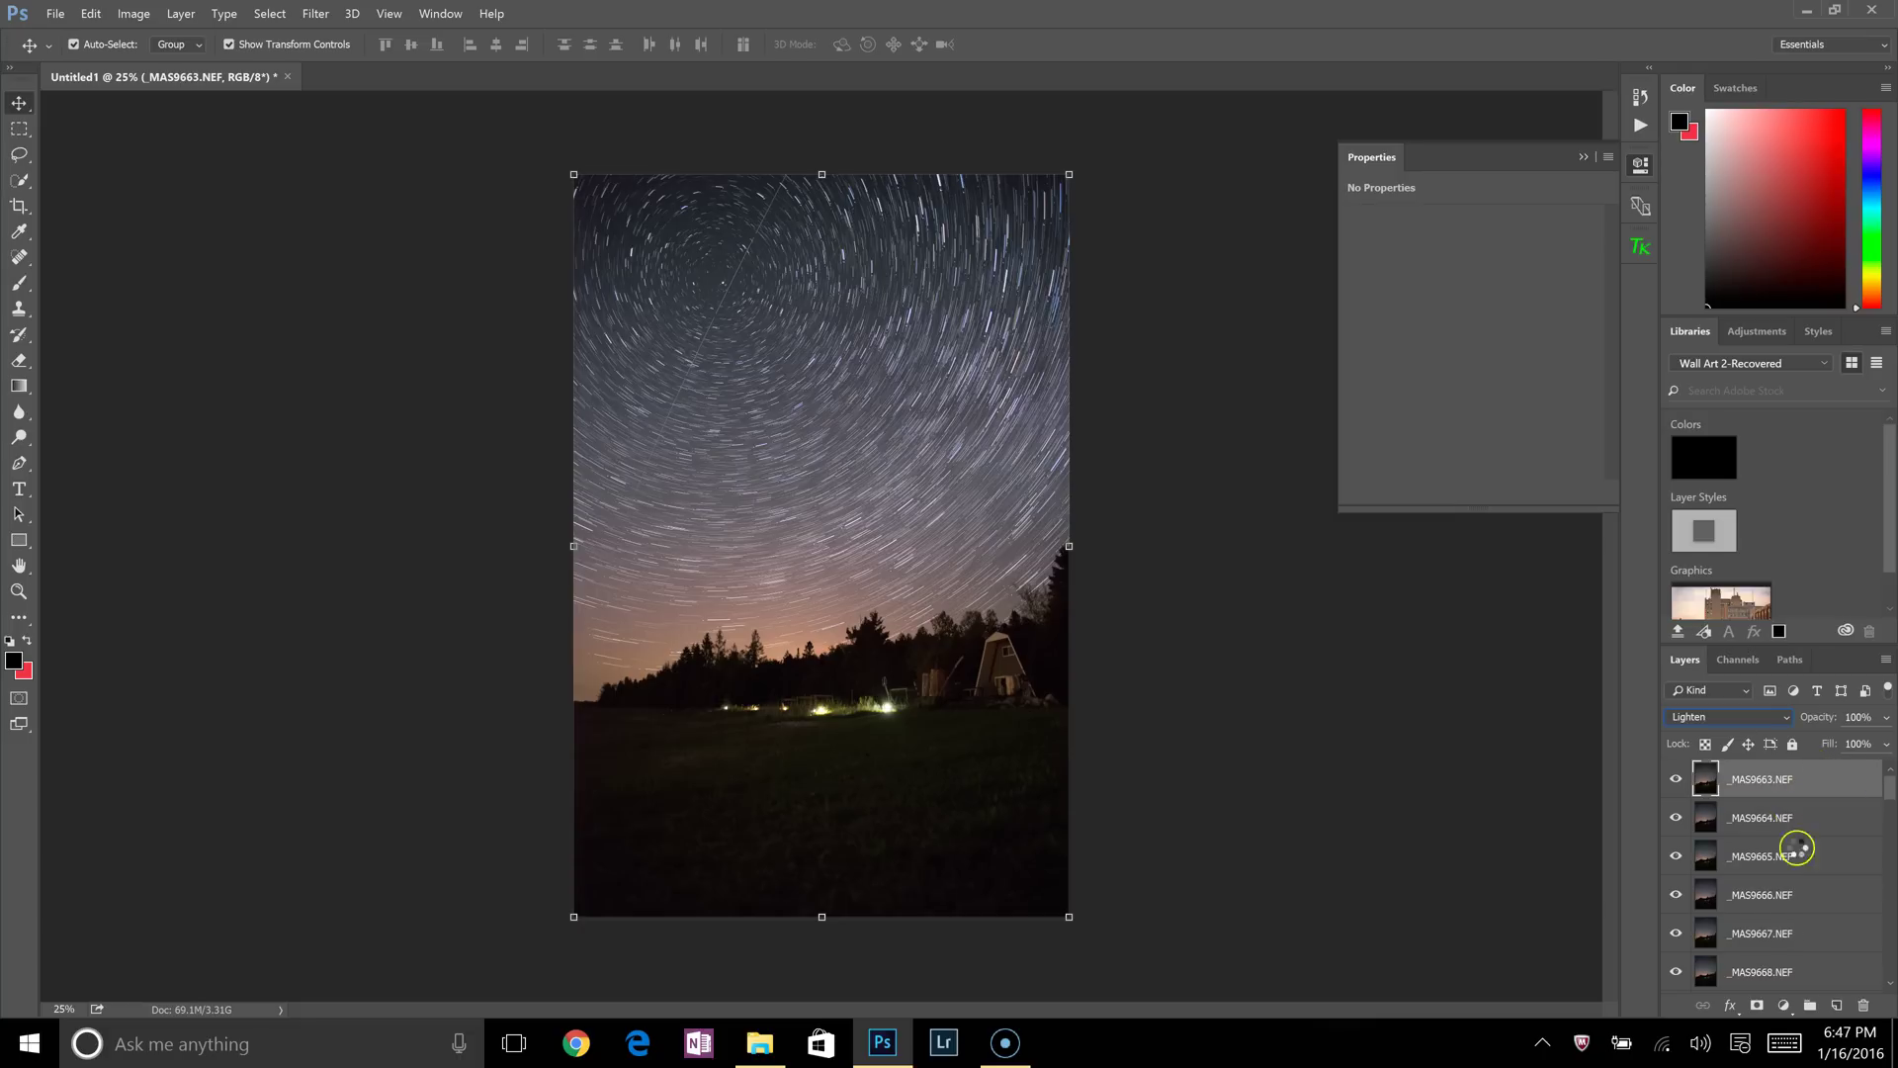
key("ctrl+shift+alt+e")
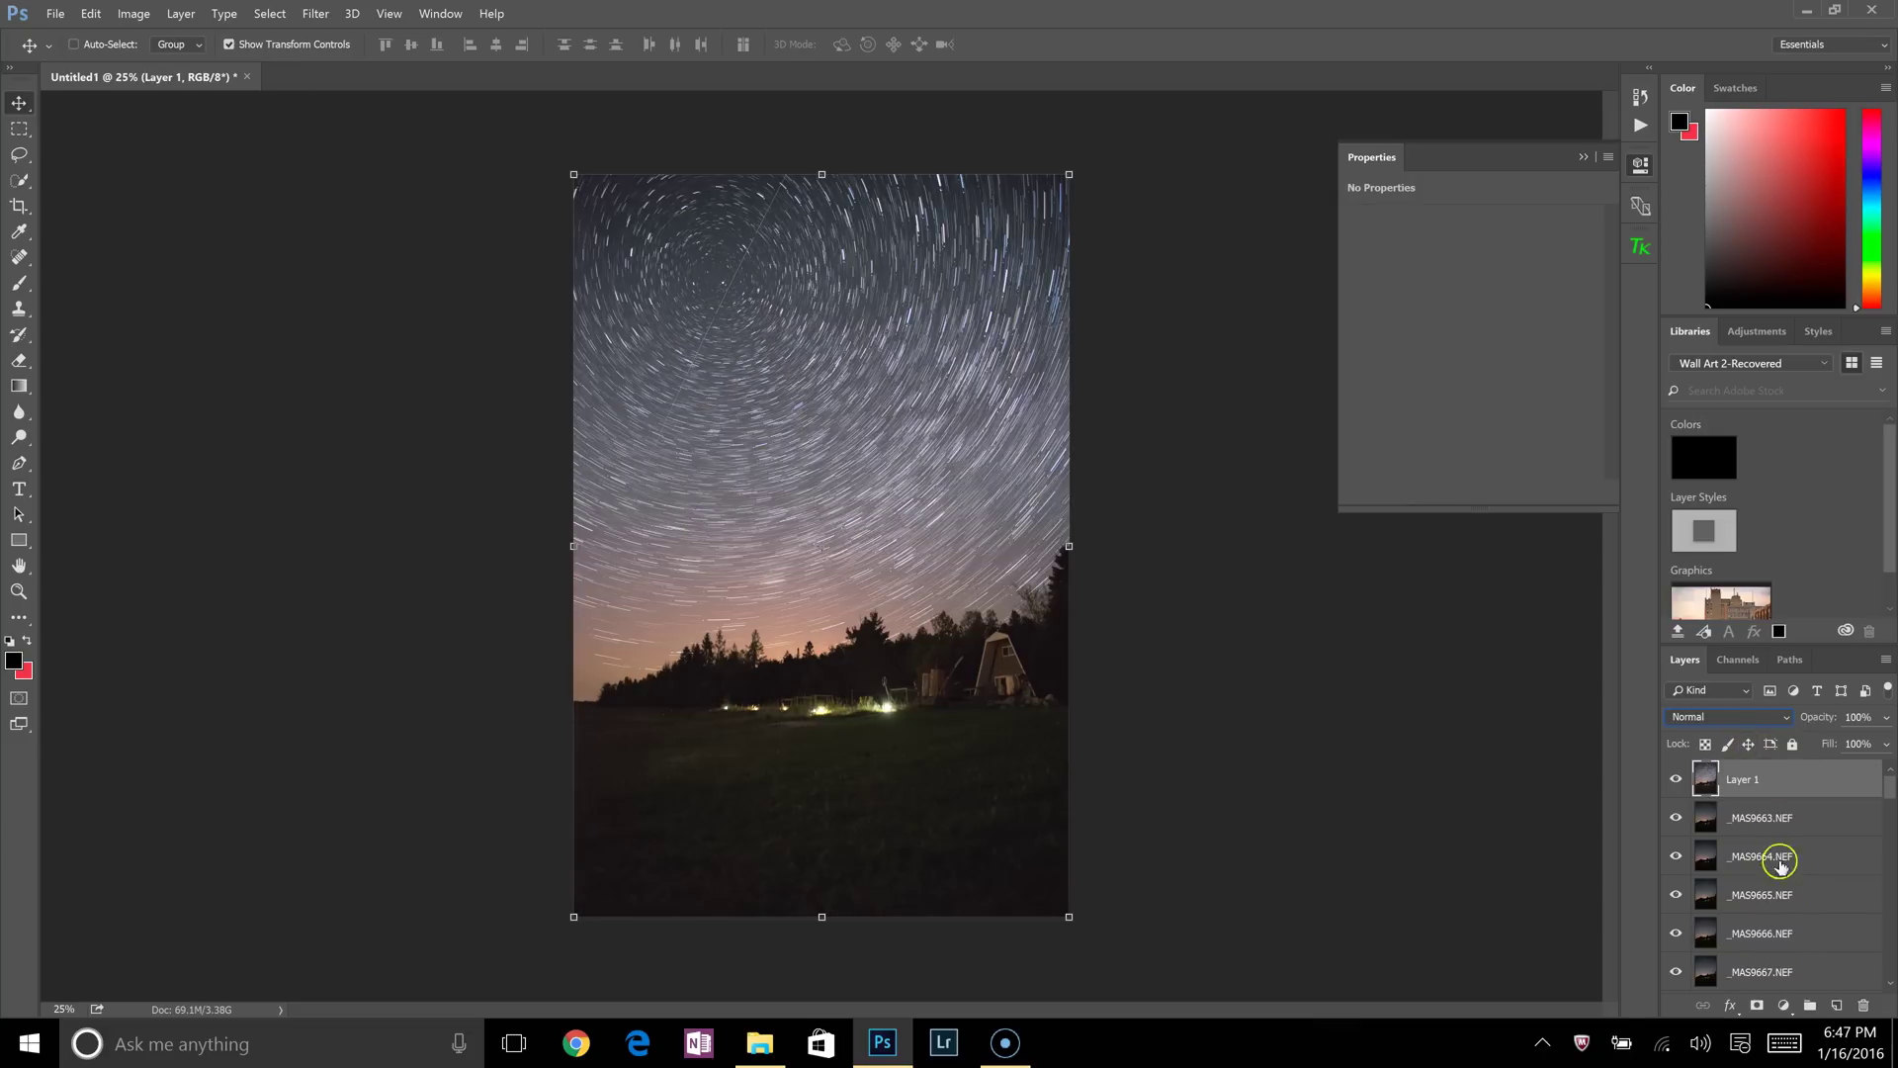
Group the layers _MAS9663.NEF through _MAS9710.NEF into Group 1.
left_click(1766, 818)
scroll(1784, 865, "down", 5)
scroll(1785, 865, "down", 10)
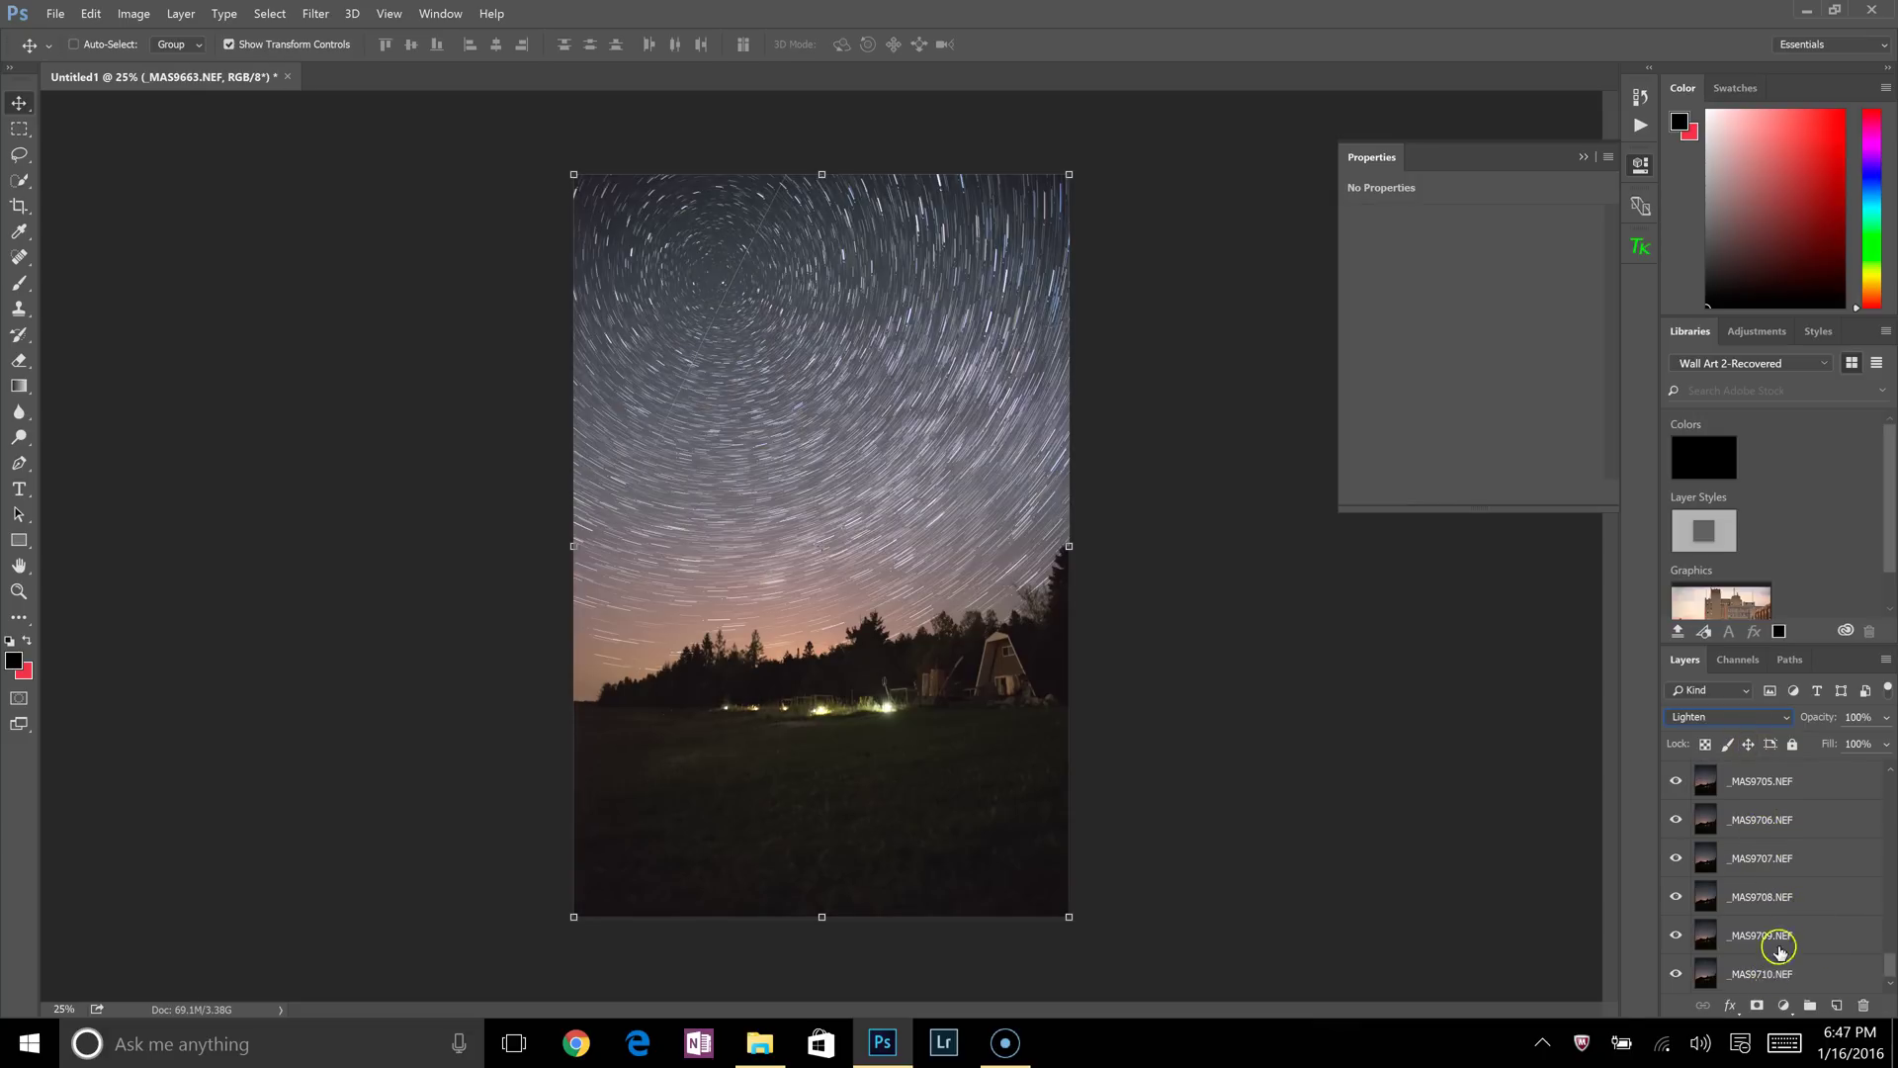
left_click(1769, 963, "shift")
key("ctrl+g")
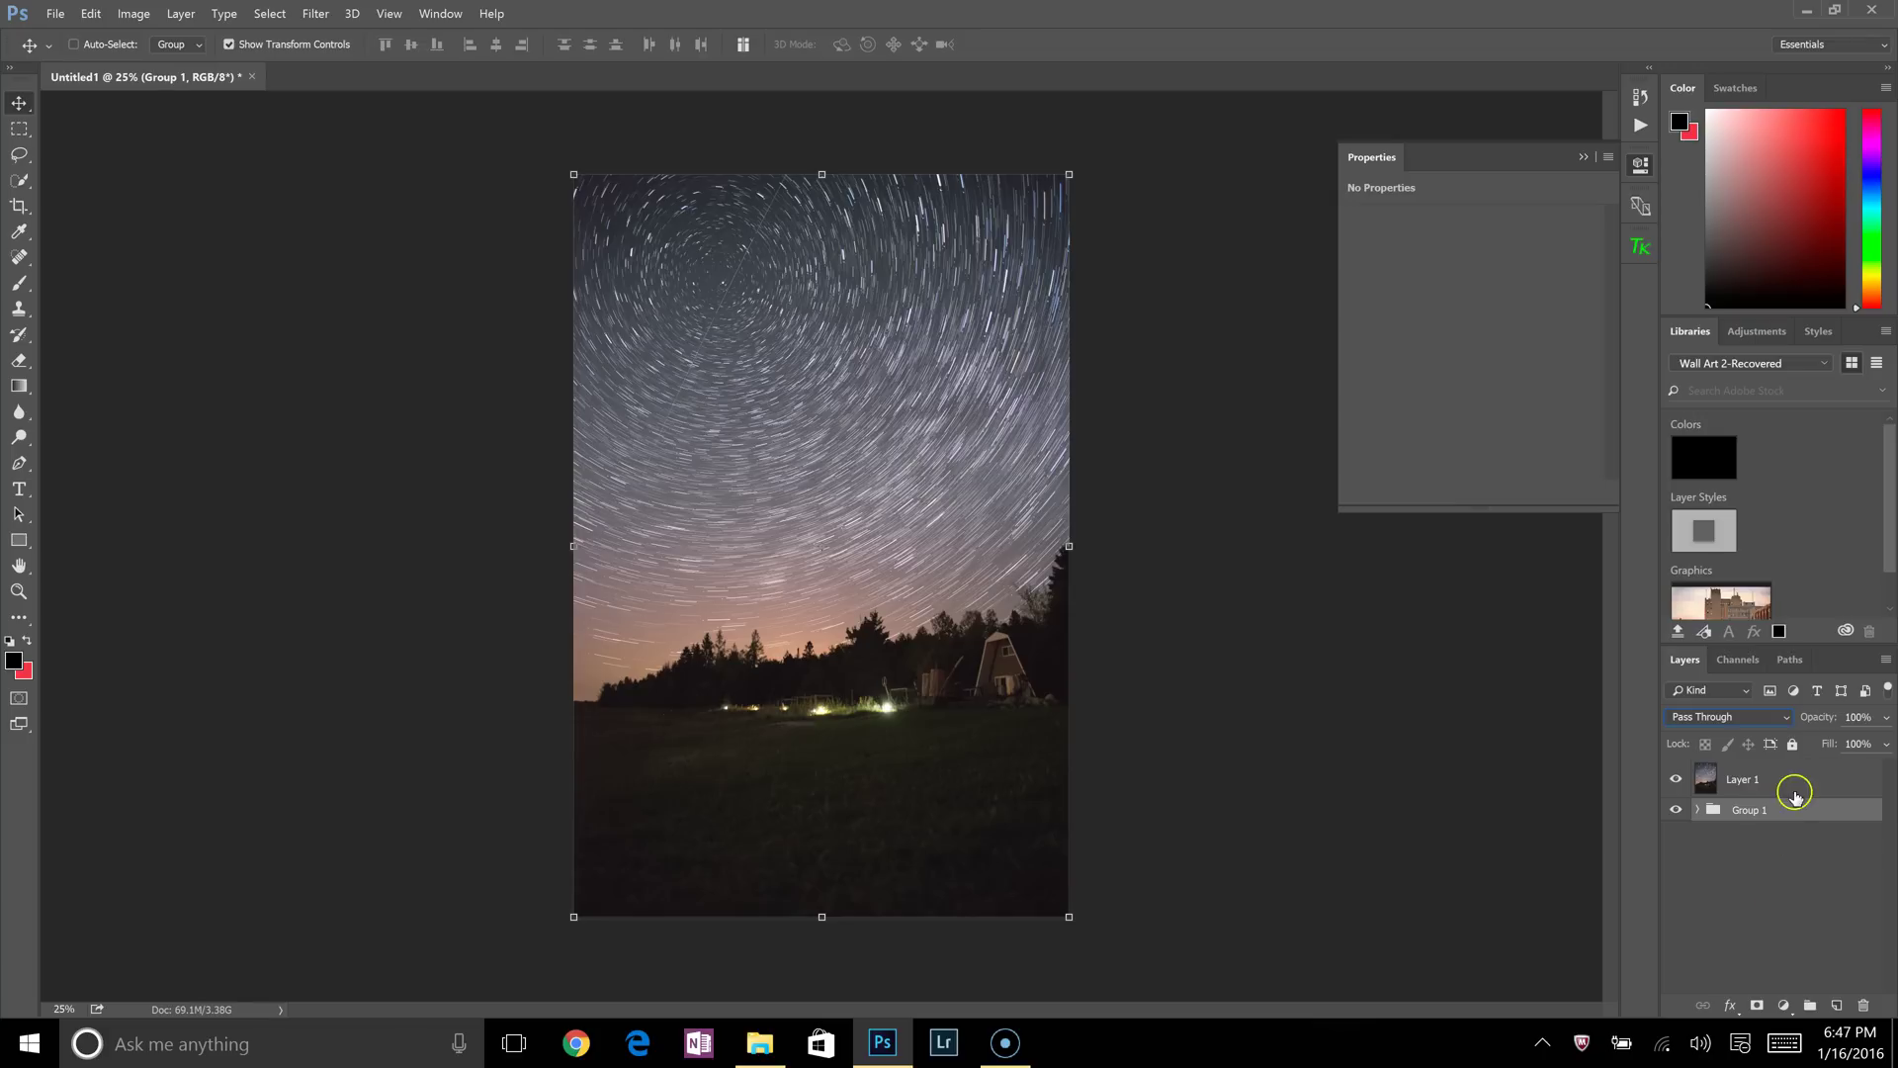
Duplicate Layer 1 with Ctrl+J, leaving Layer 1 copy as the active layer.
left_click(1757, 781)
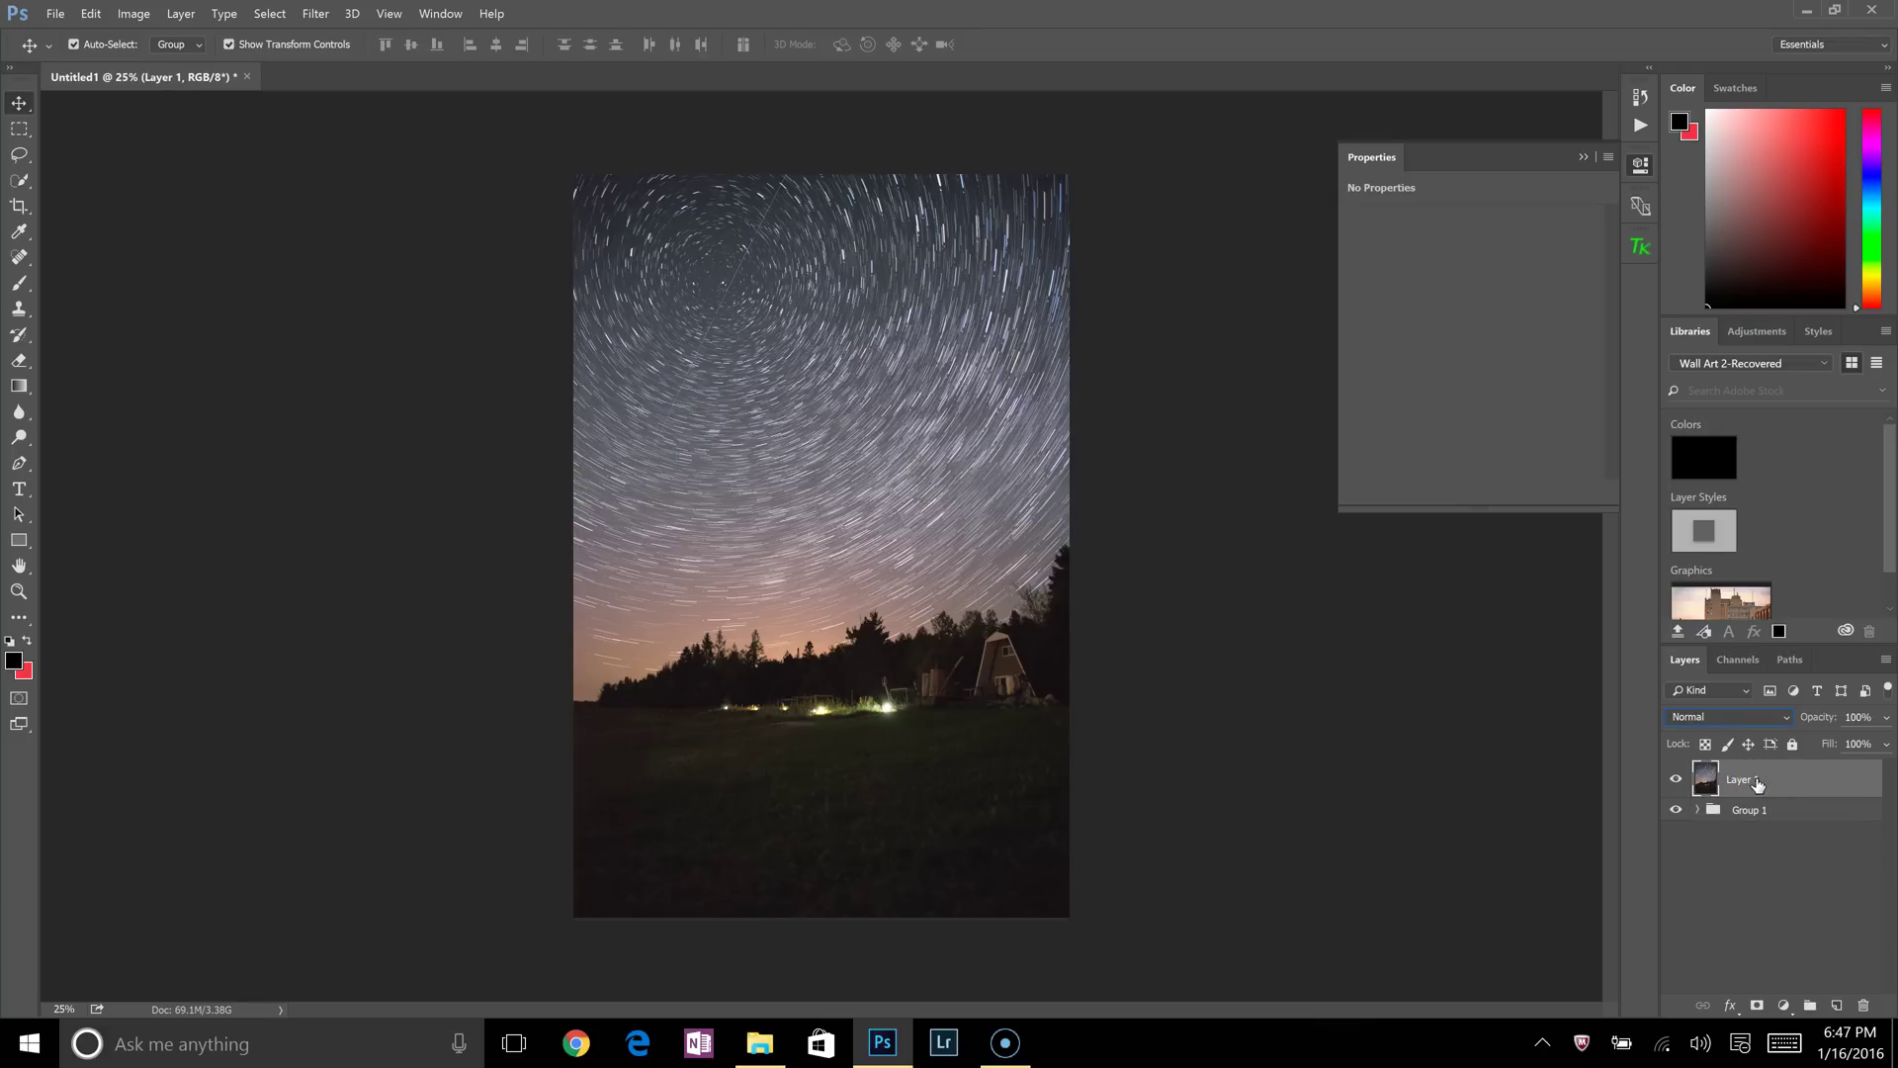
key("ctrl+j")
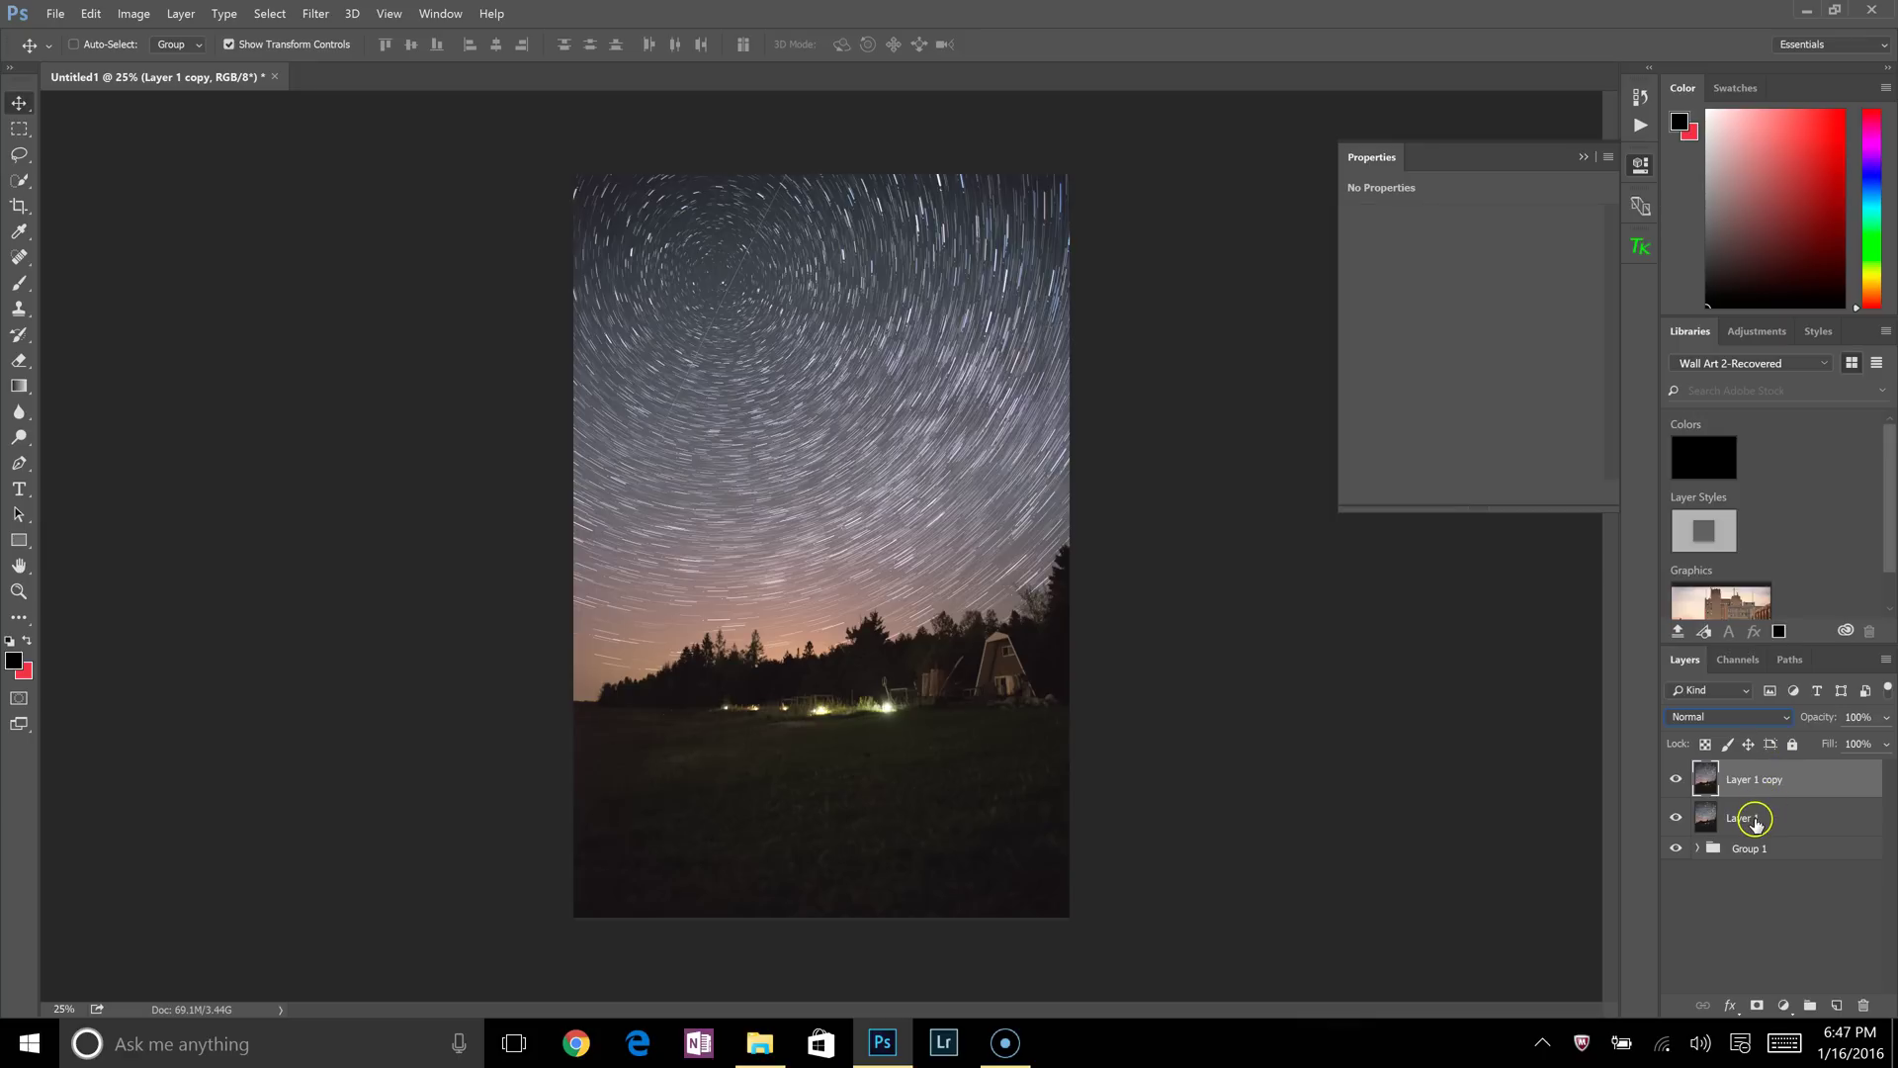
left_click(1757, 821)
key("alt+bracketright")
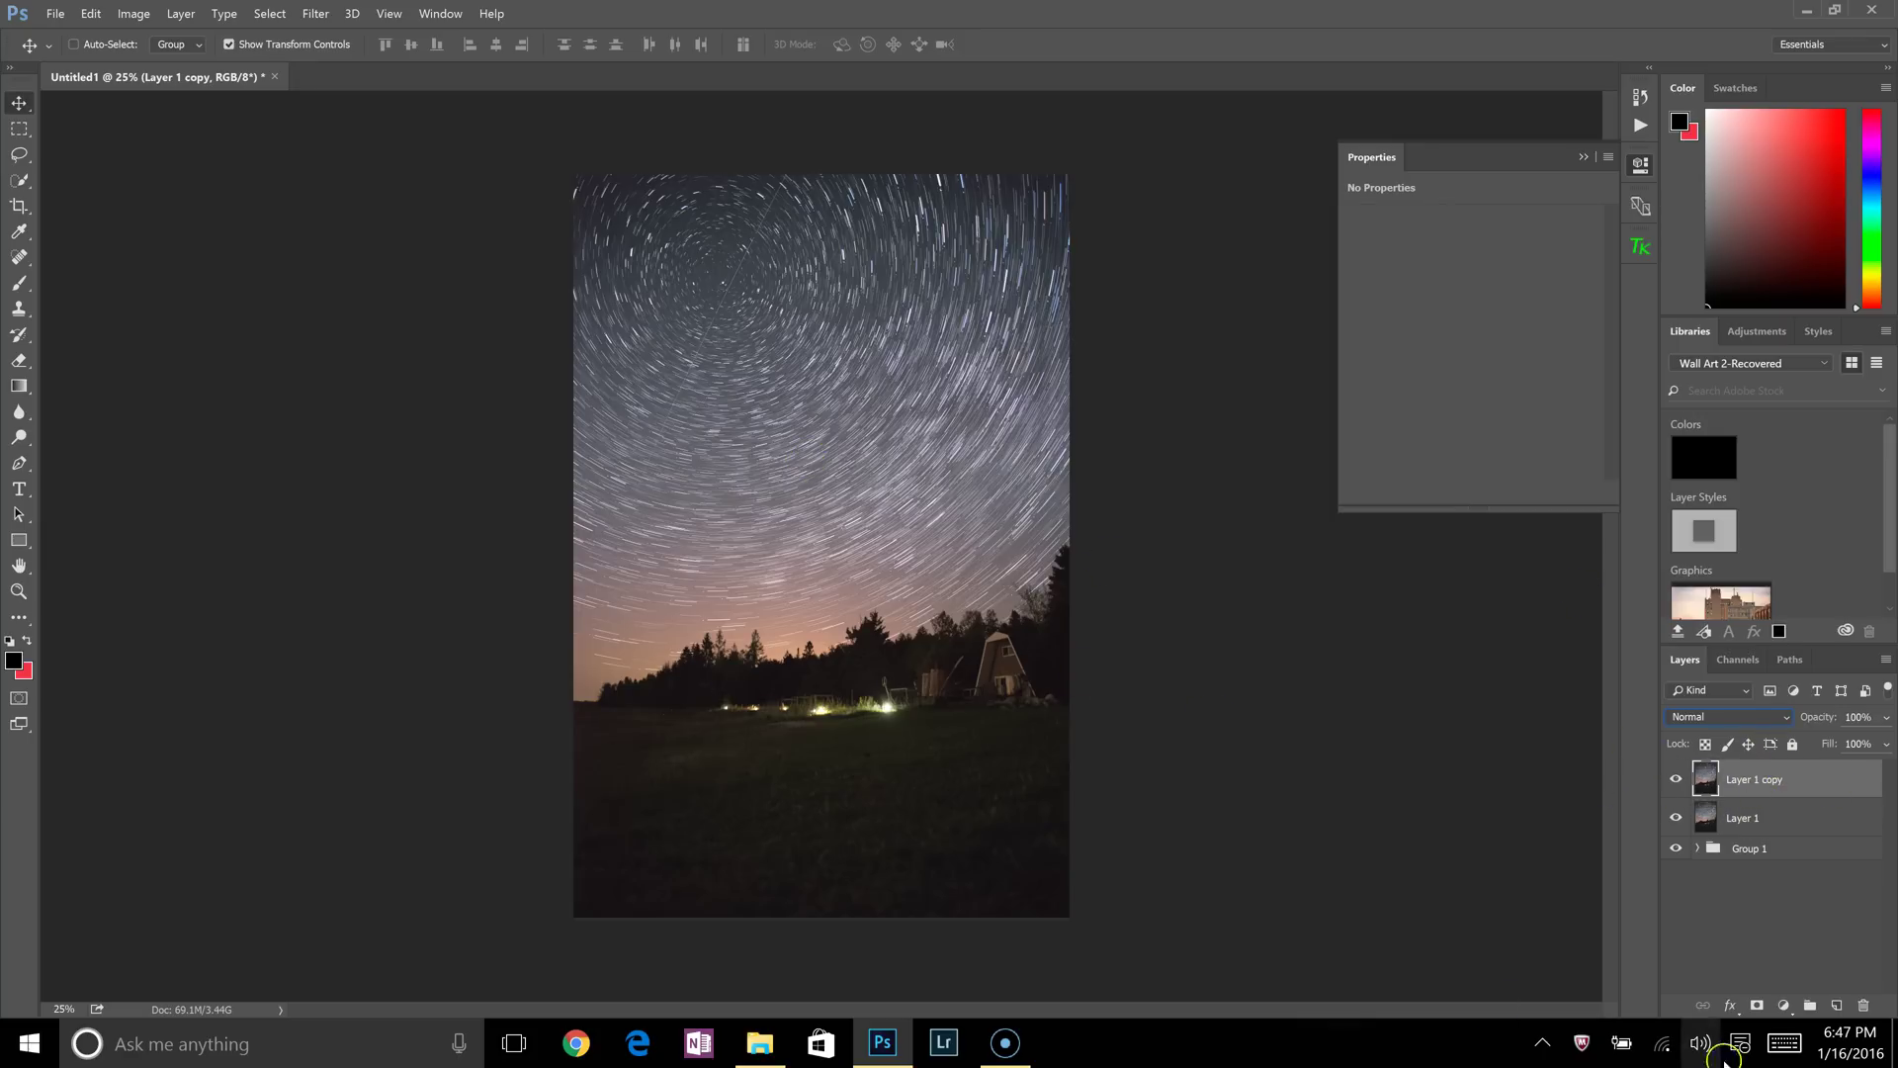
Add a Curves 1 adjustment layer, lifting a midtone point and pulling a shadow point down.
left_click(1784, 1005)
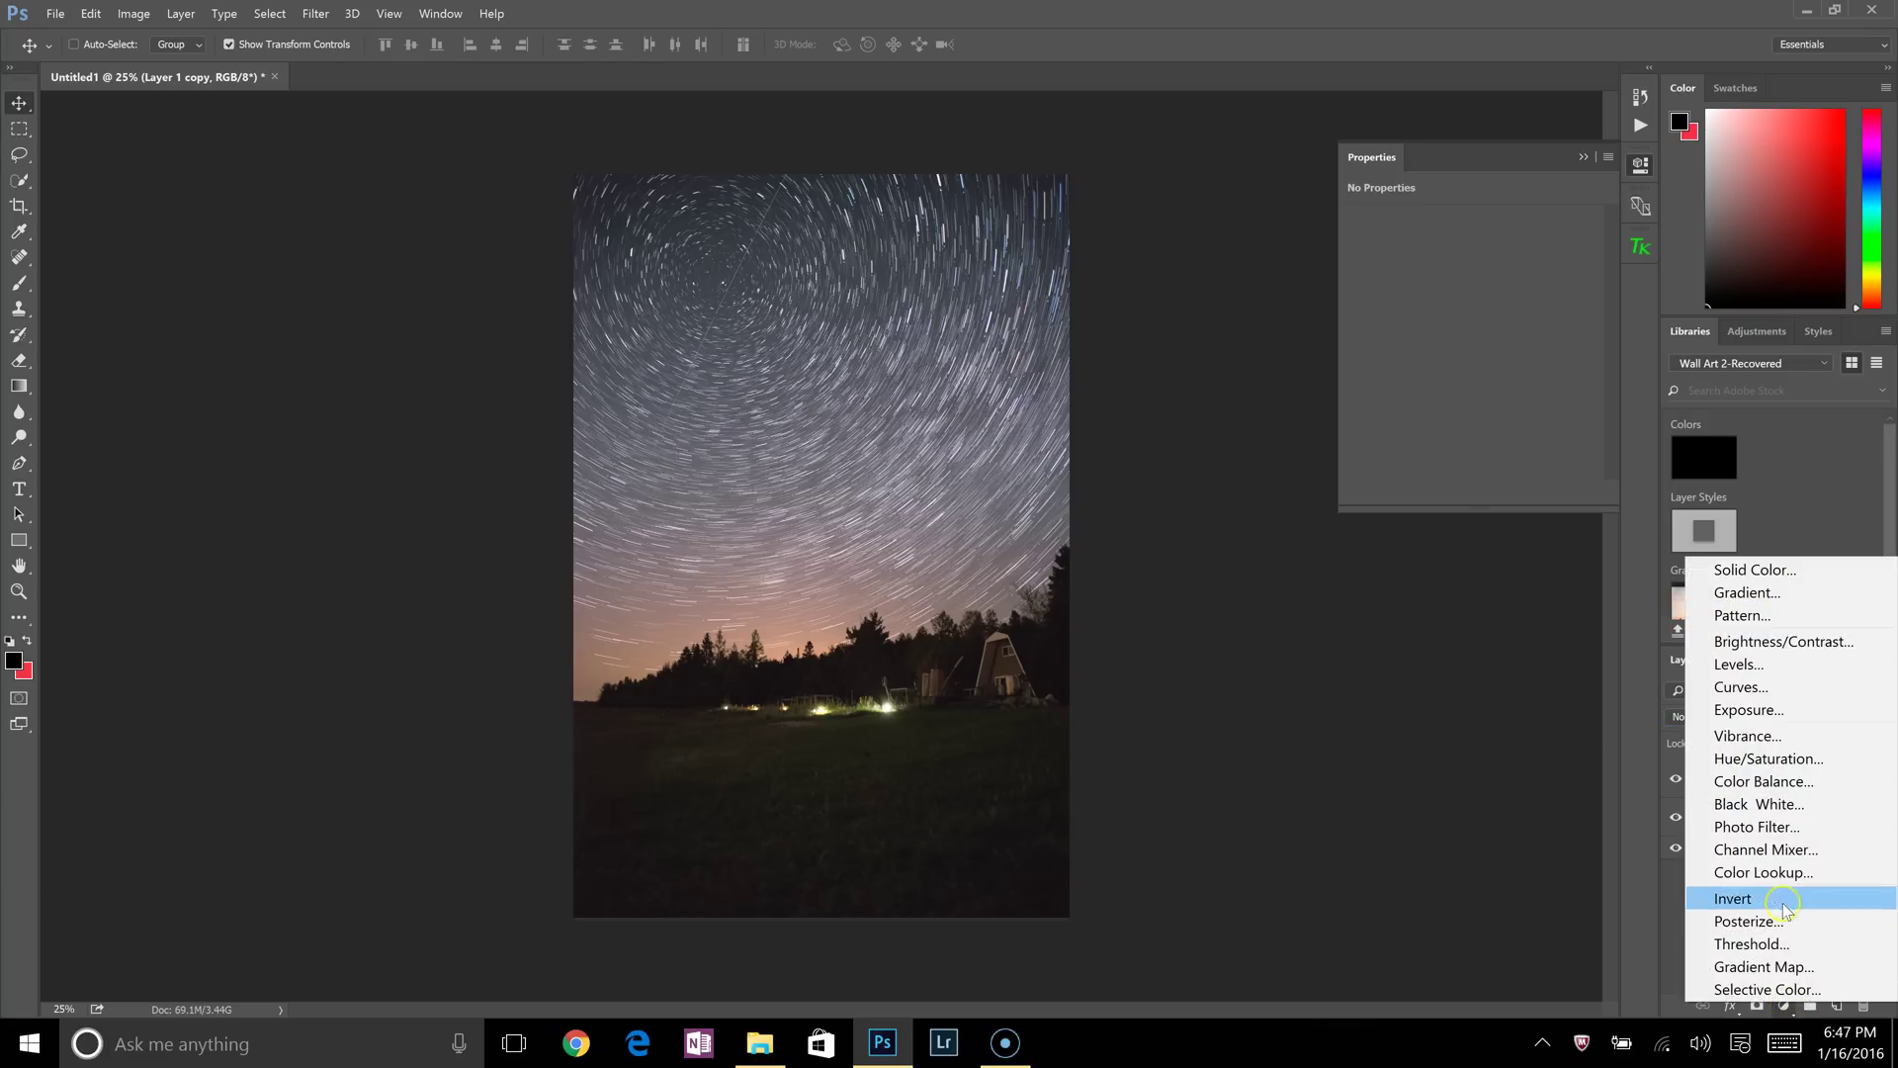
left_click(1737, 689)
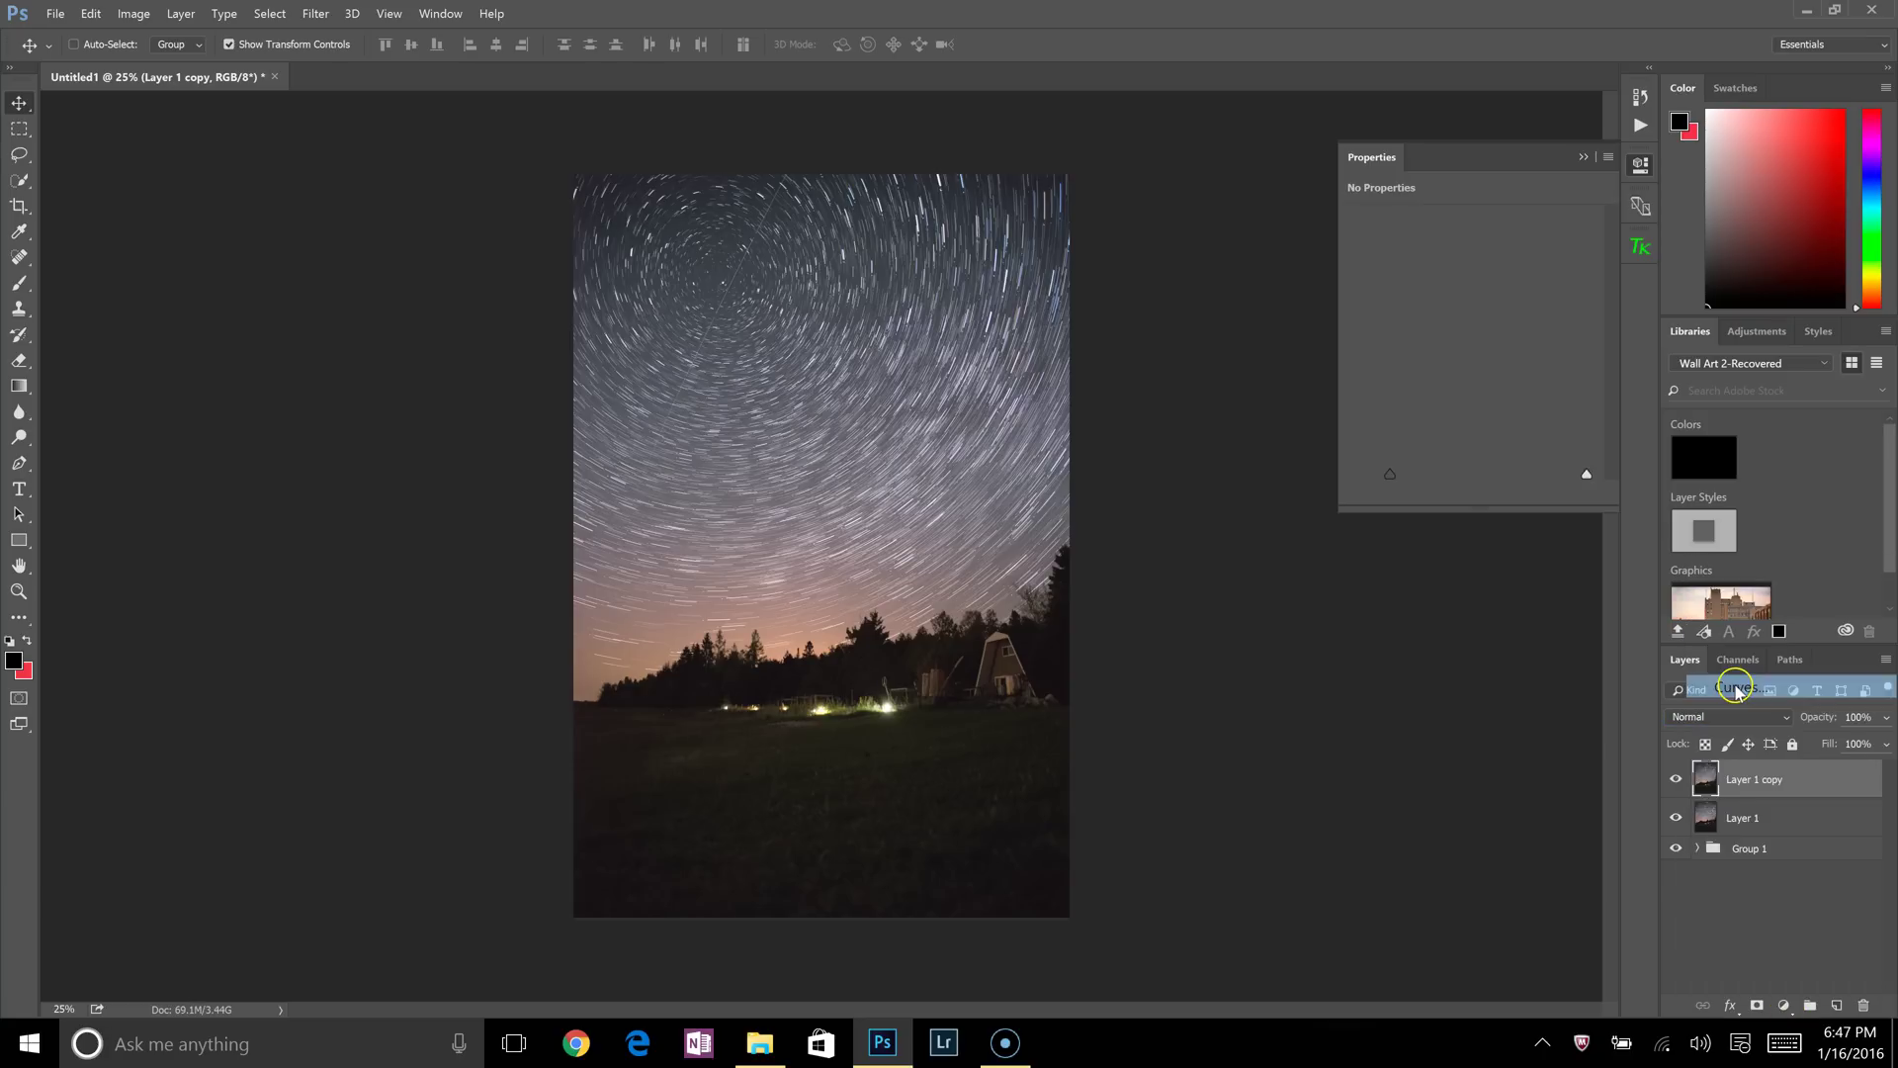
left_click_drag(1529, 325, 1548, 294)
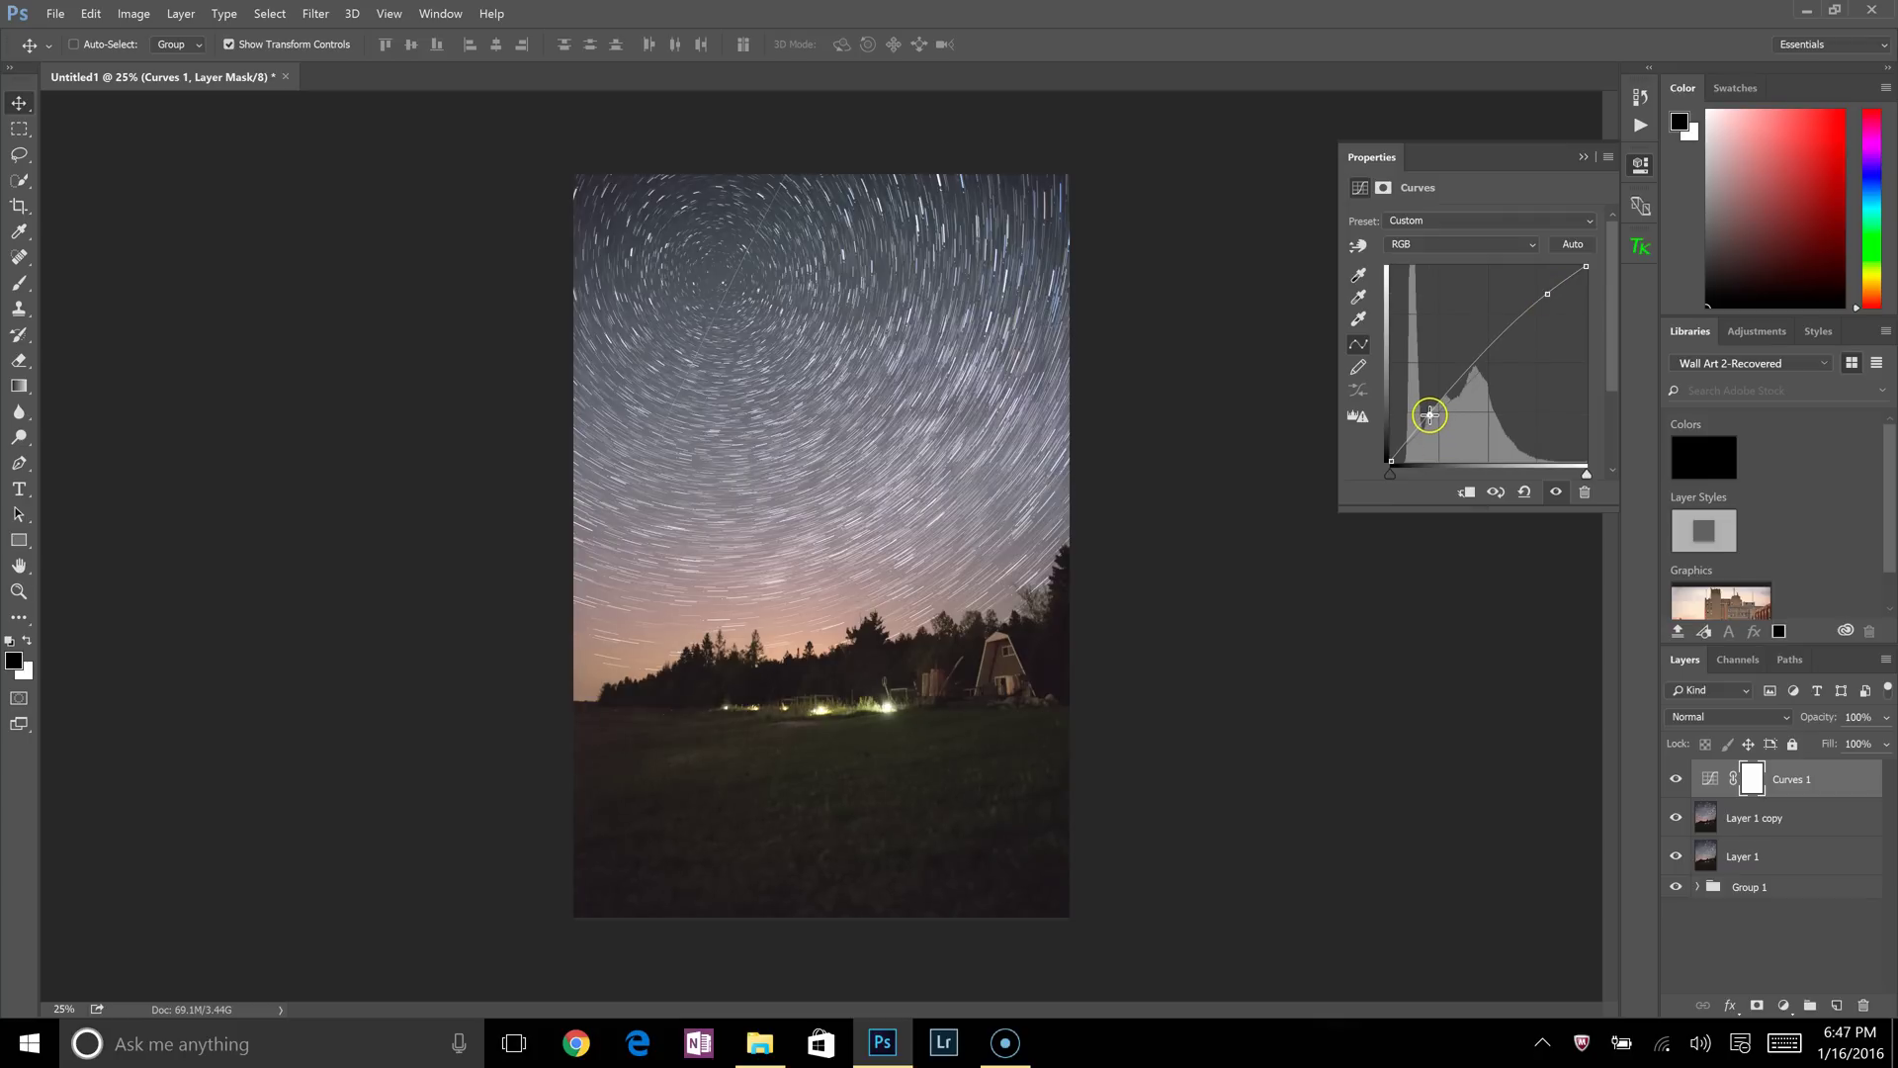
left_click_drag(1429, 415, 1432, 423)
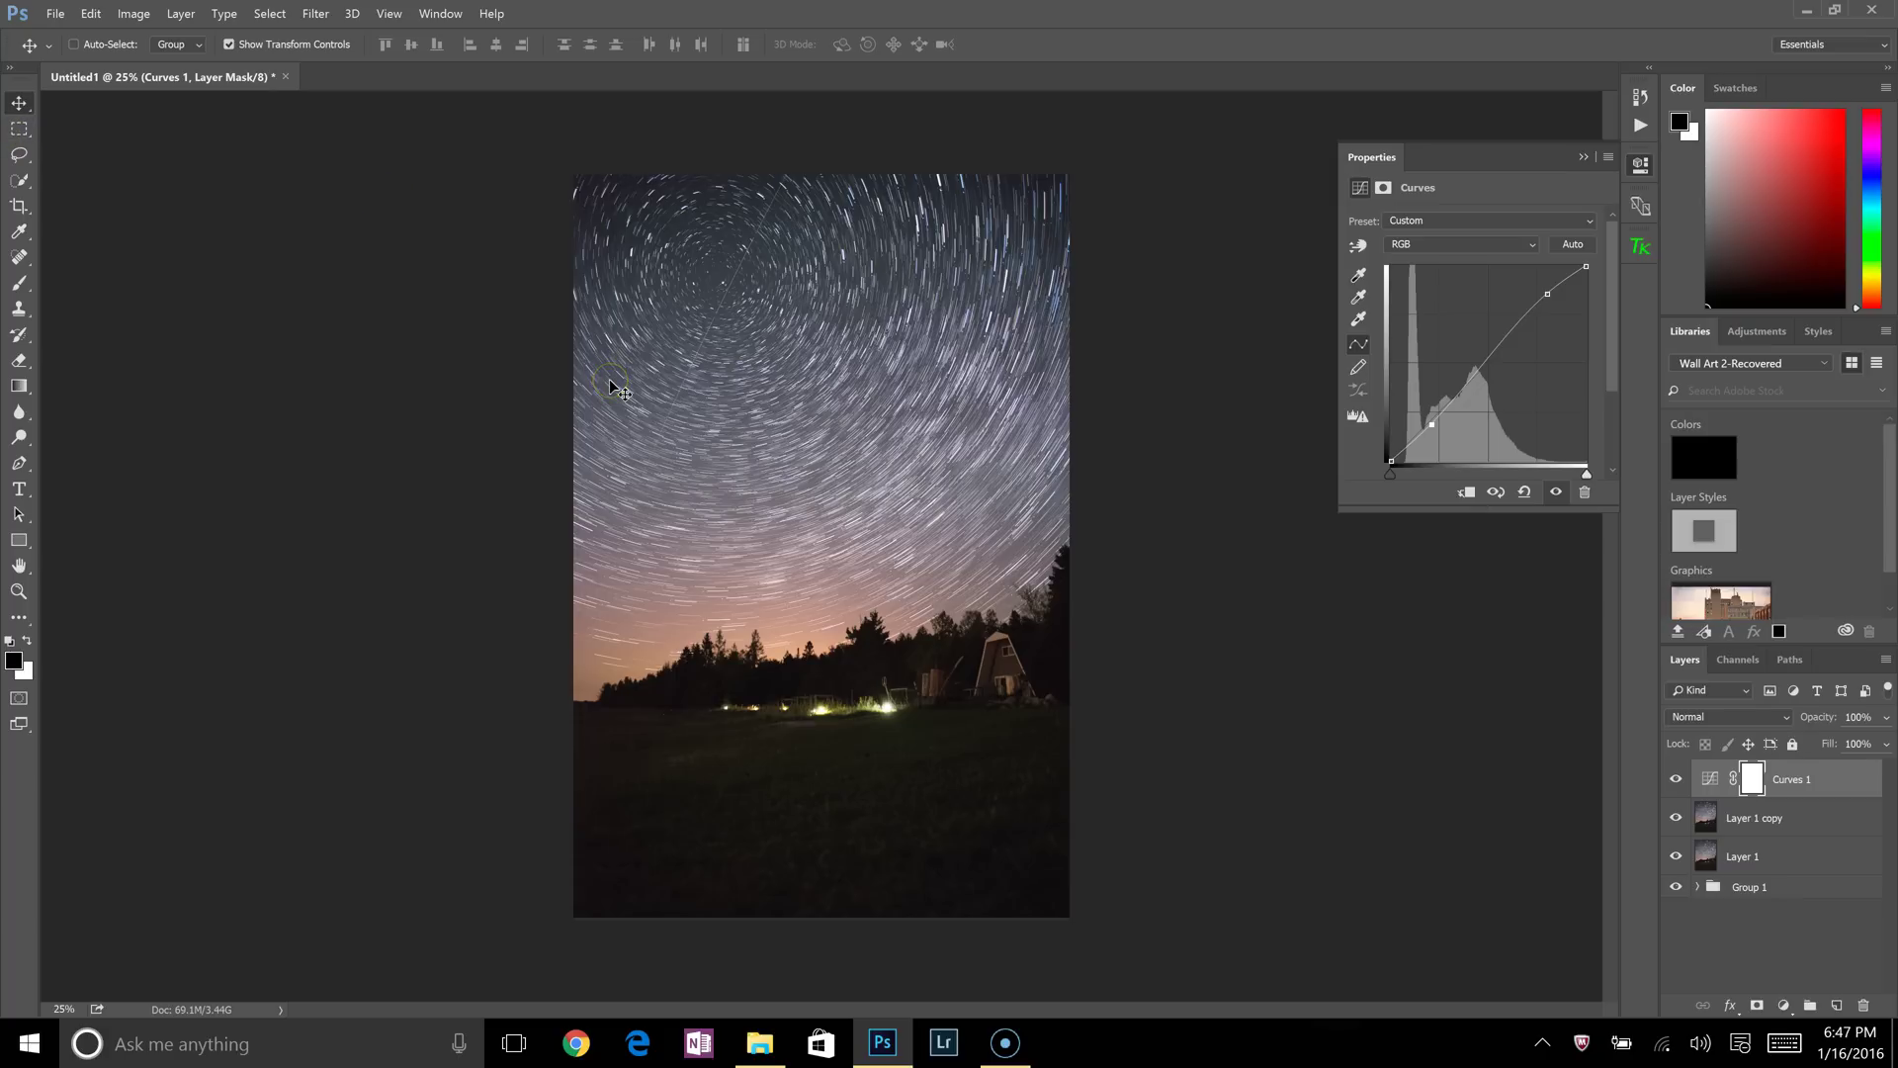
key("z")
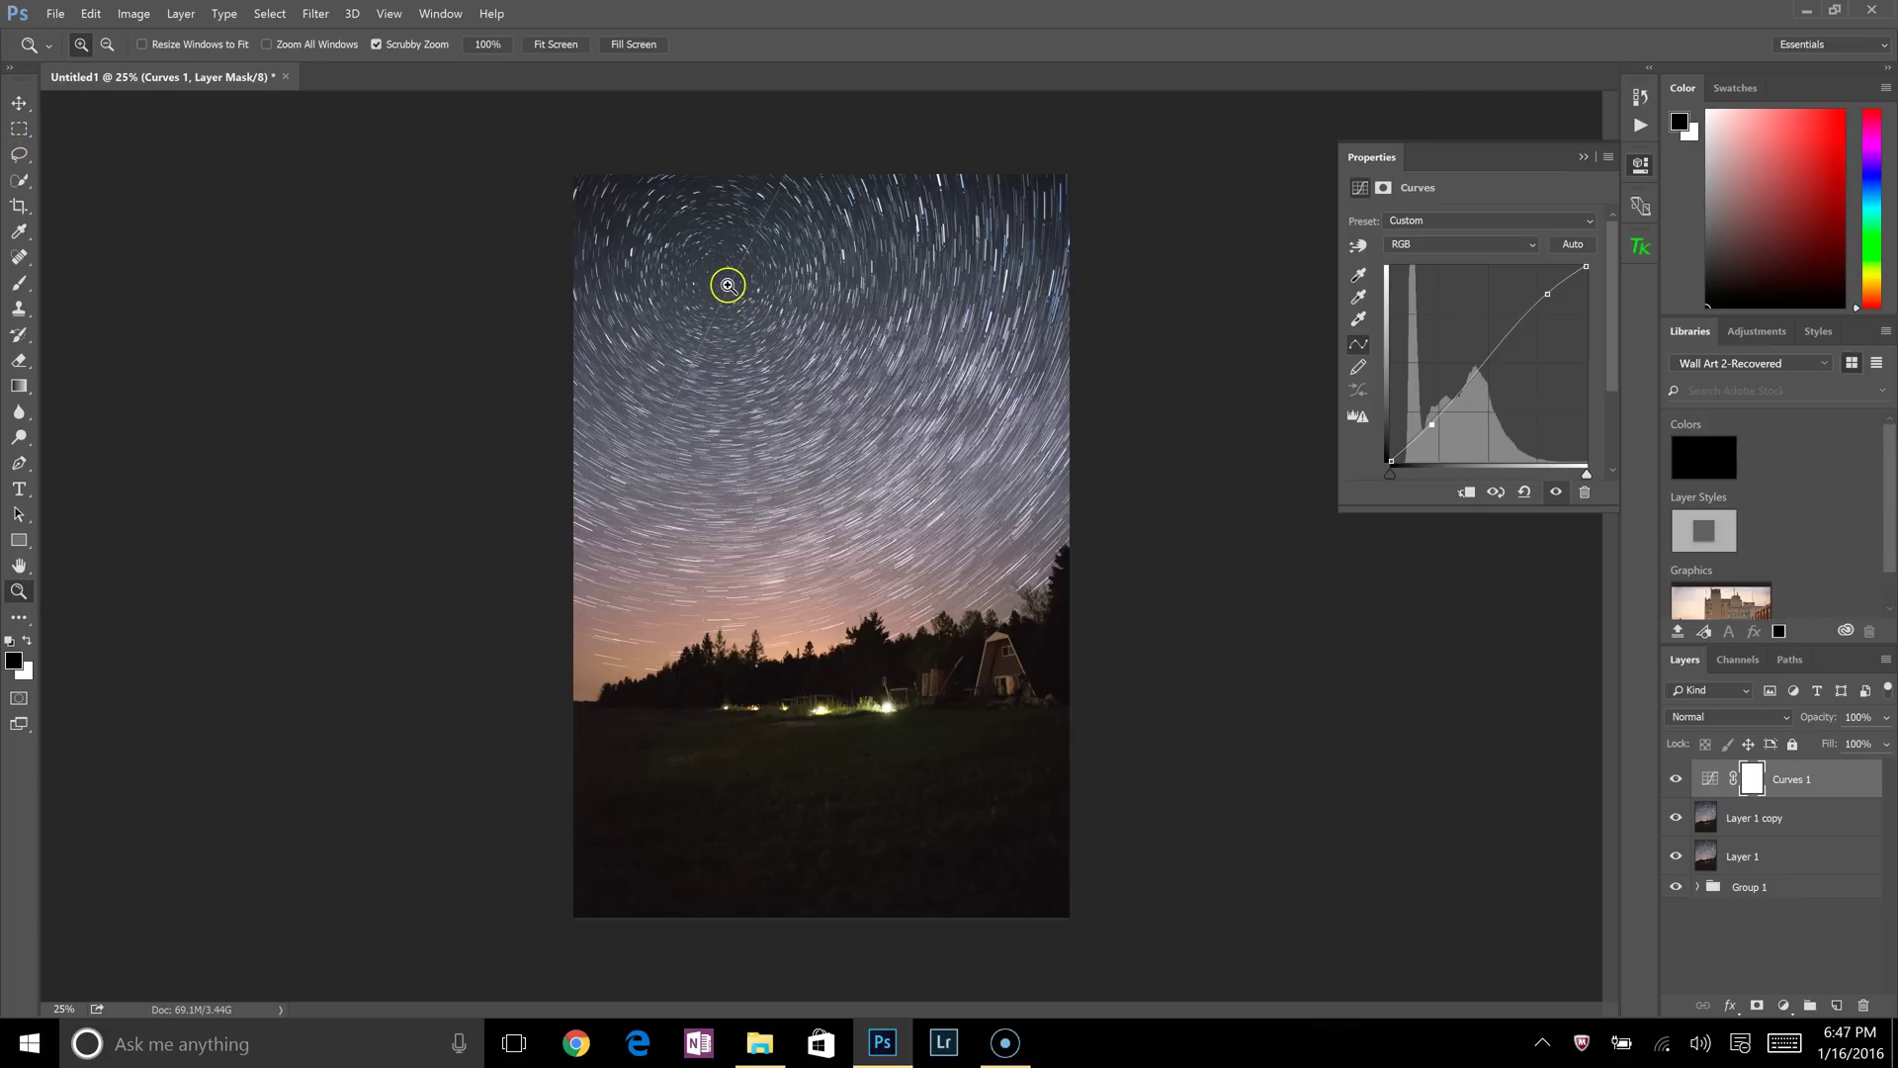
left_click(727, 285)
left_click(721, 296)
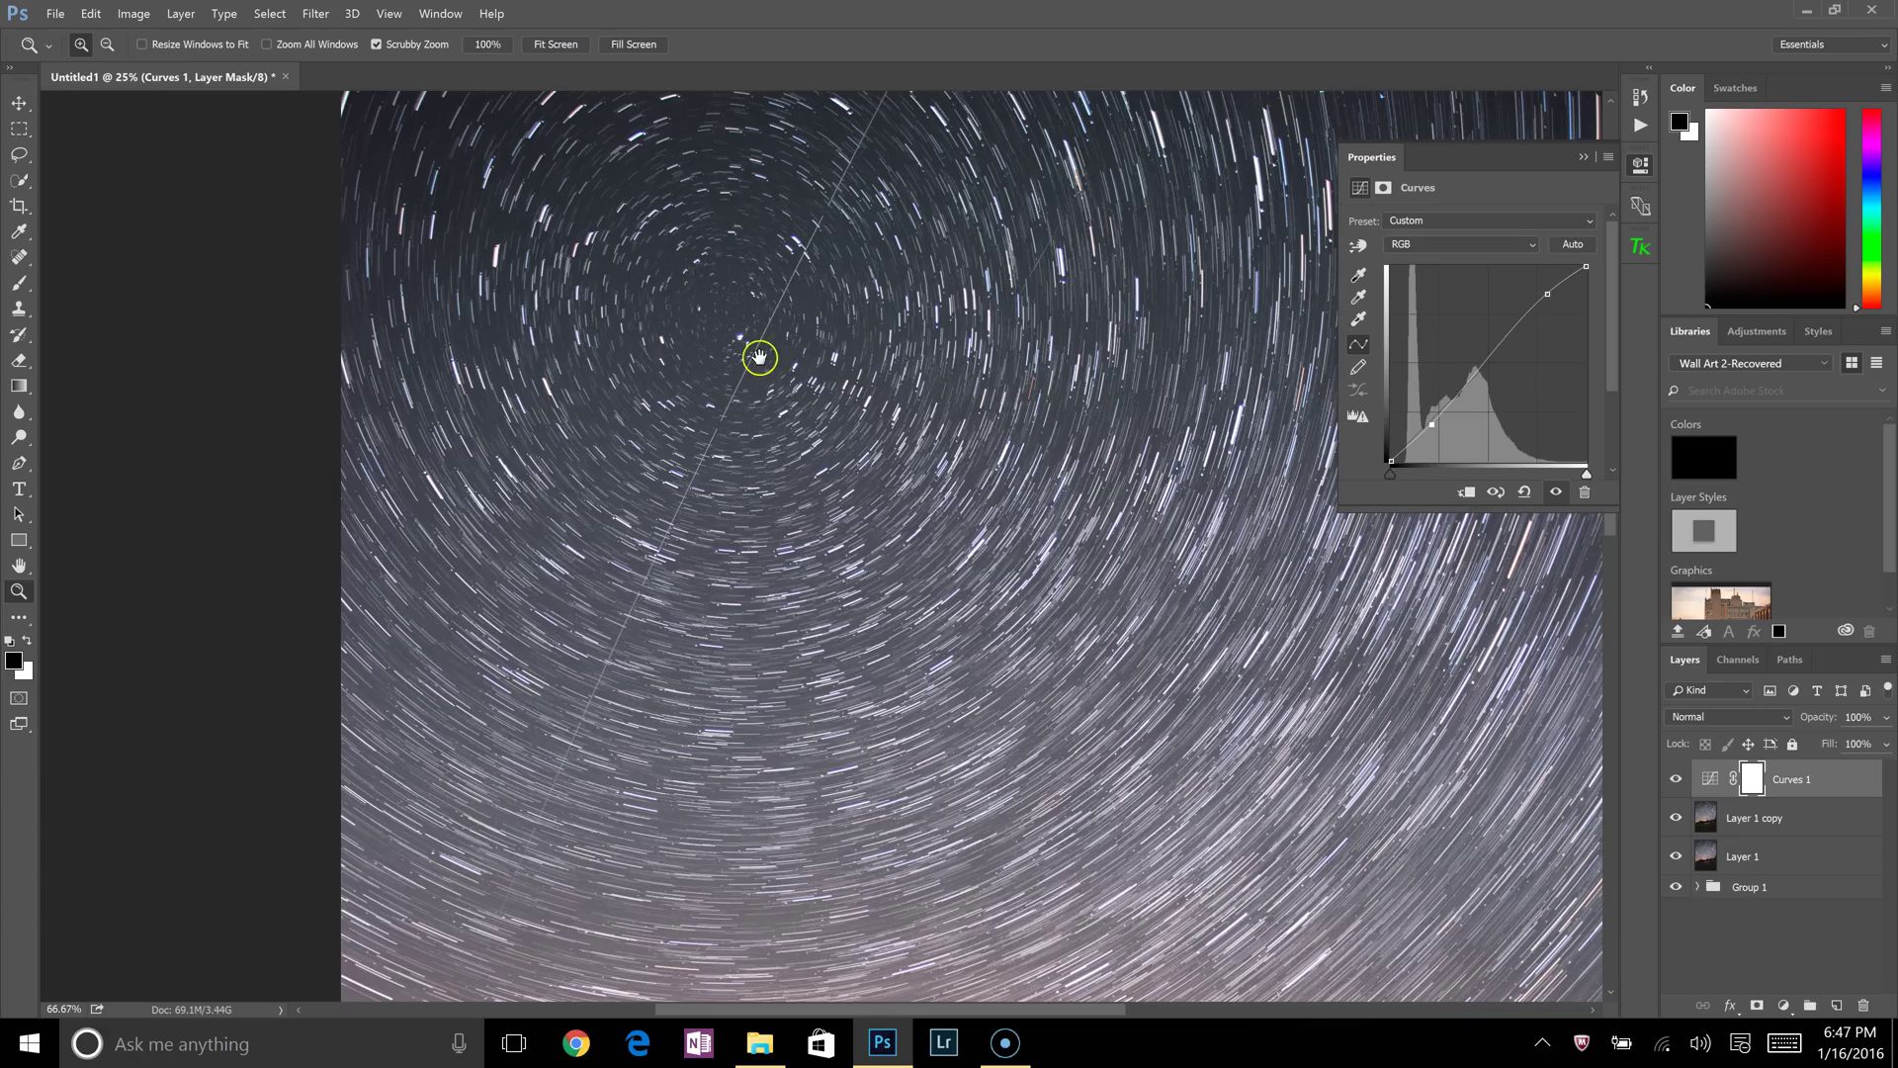
left_click(729, 331)
left_click_drag(729, 347, 844, 657)
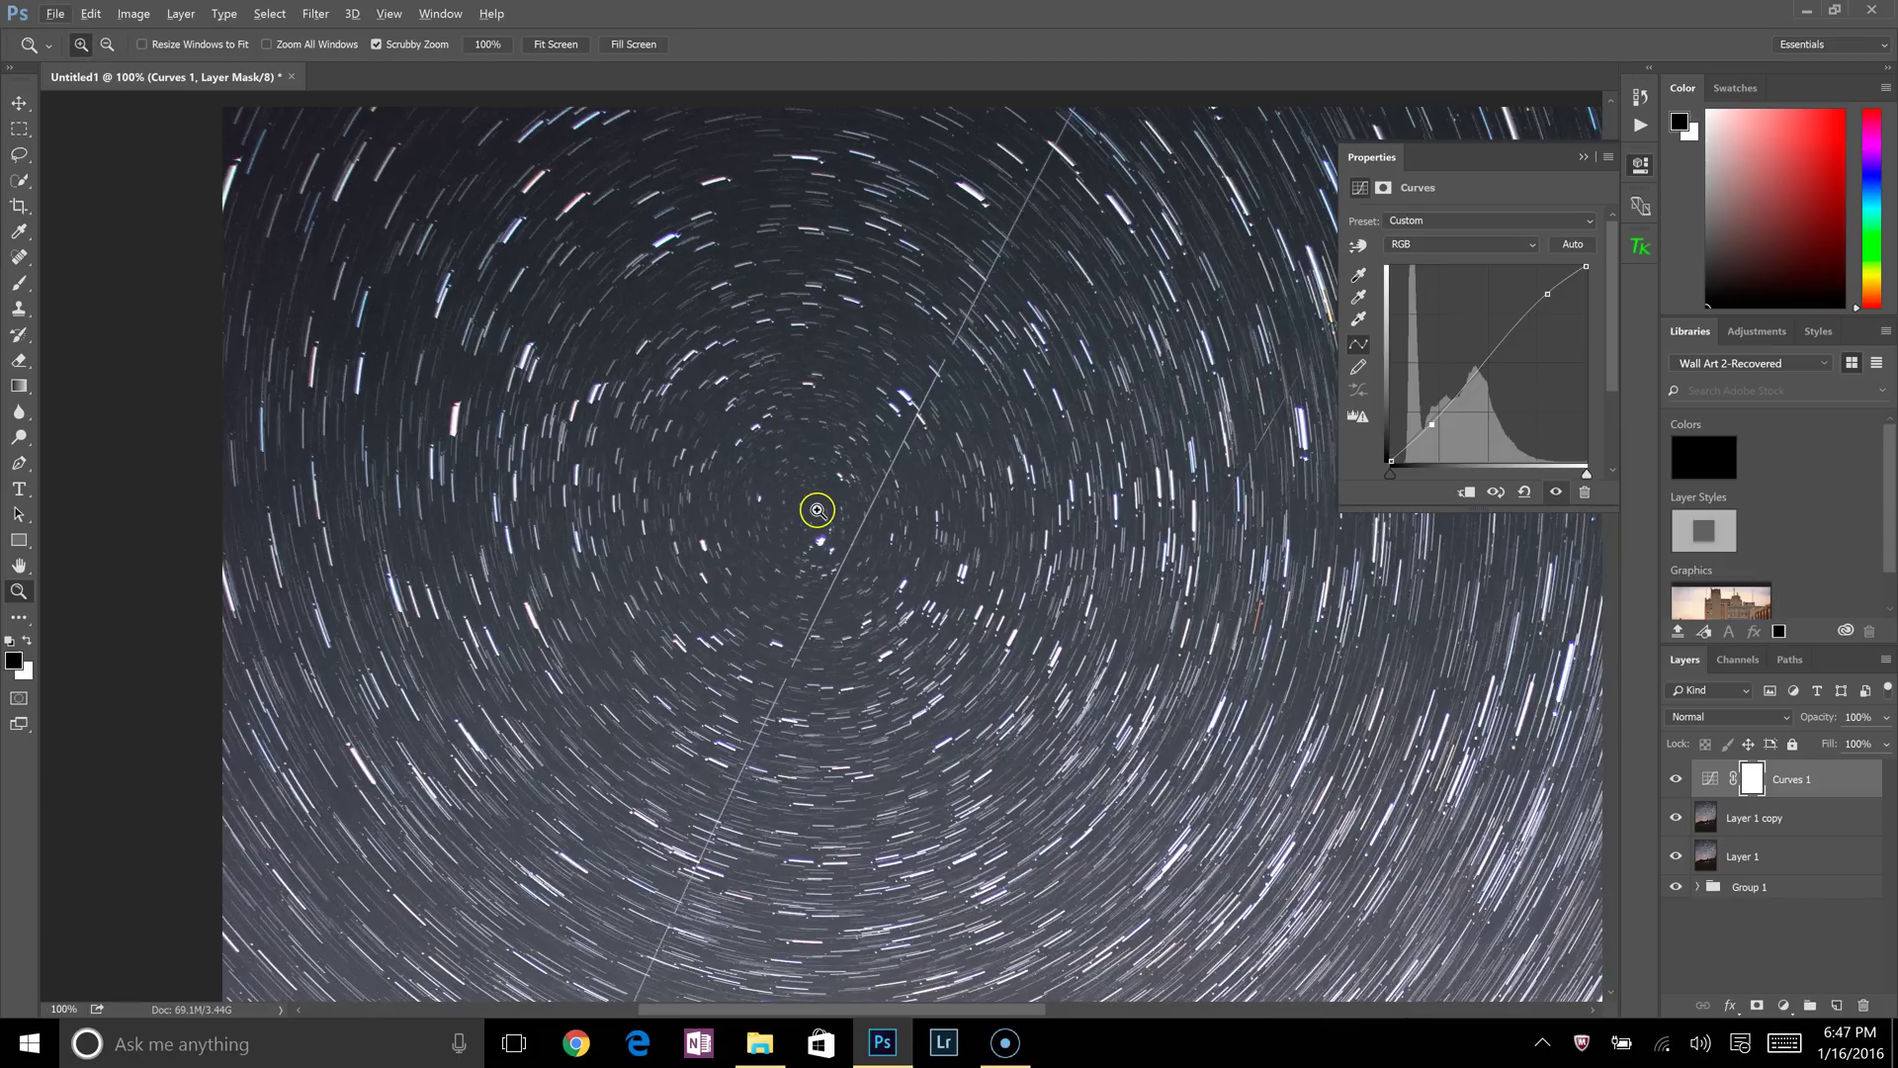
left_click(817, 510, "alt")
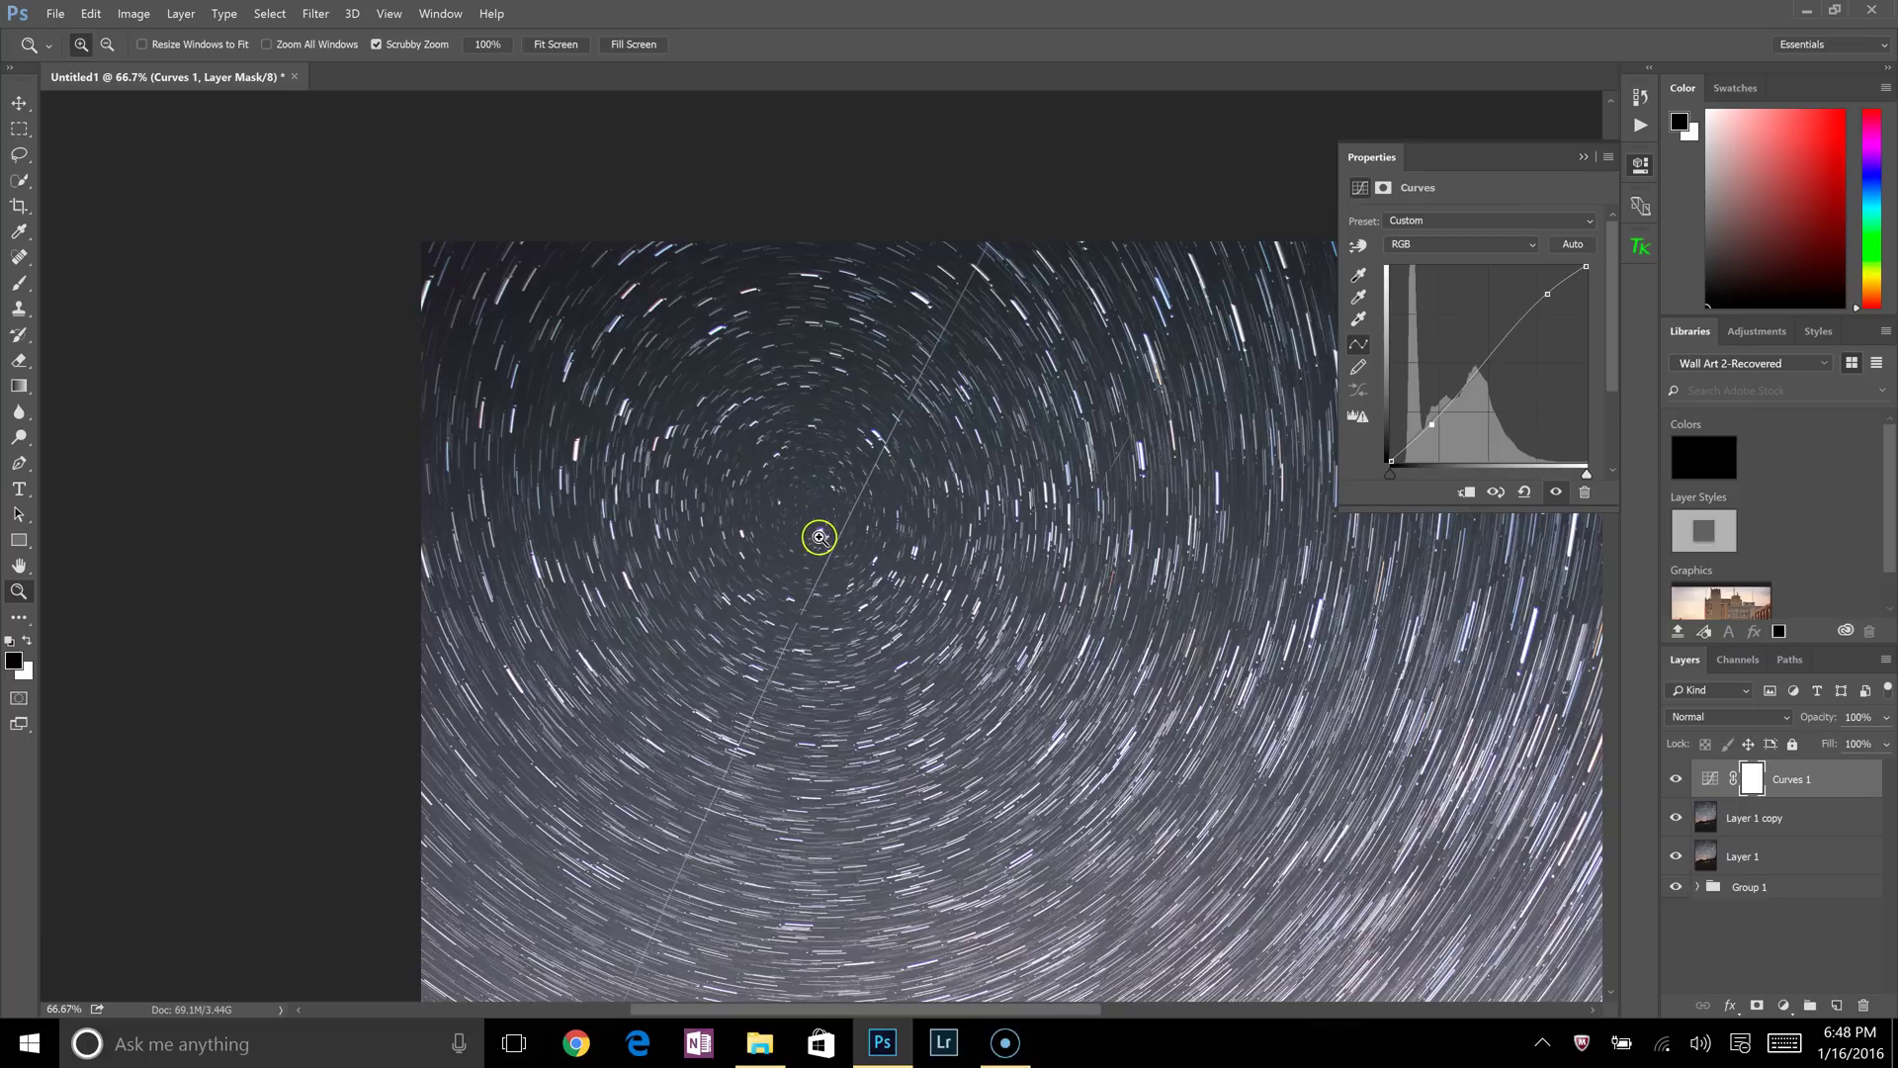
left_click(798, 500, "alt")
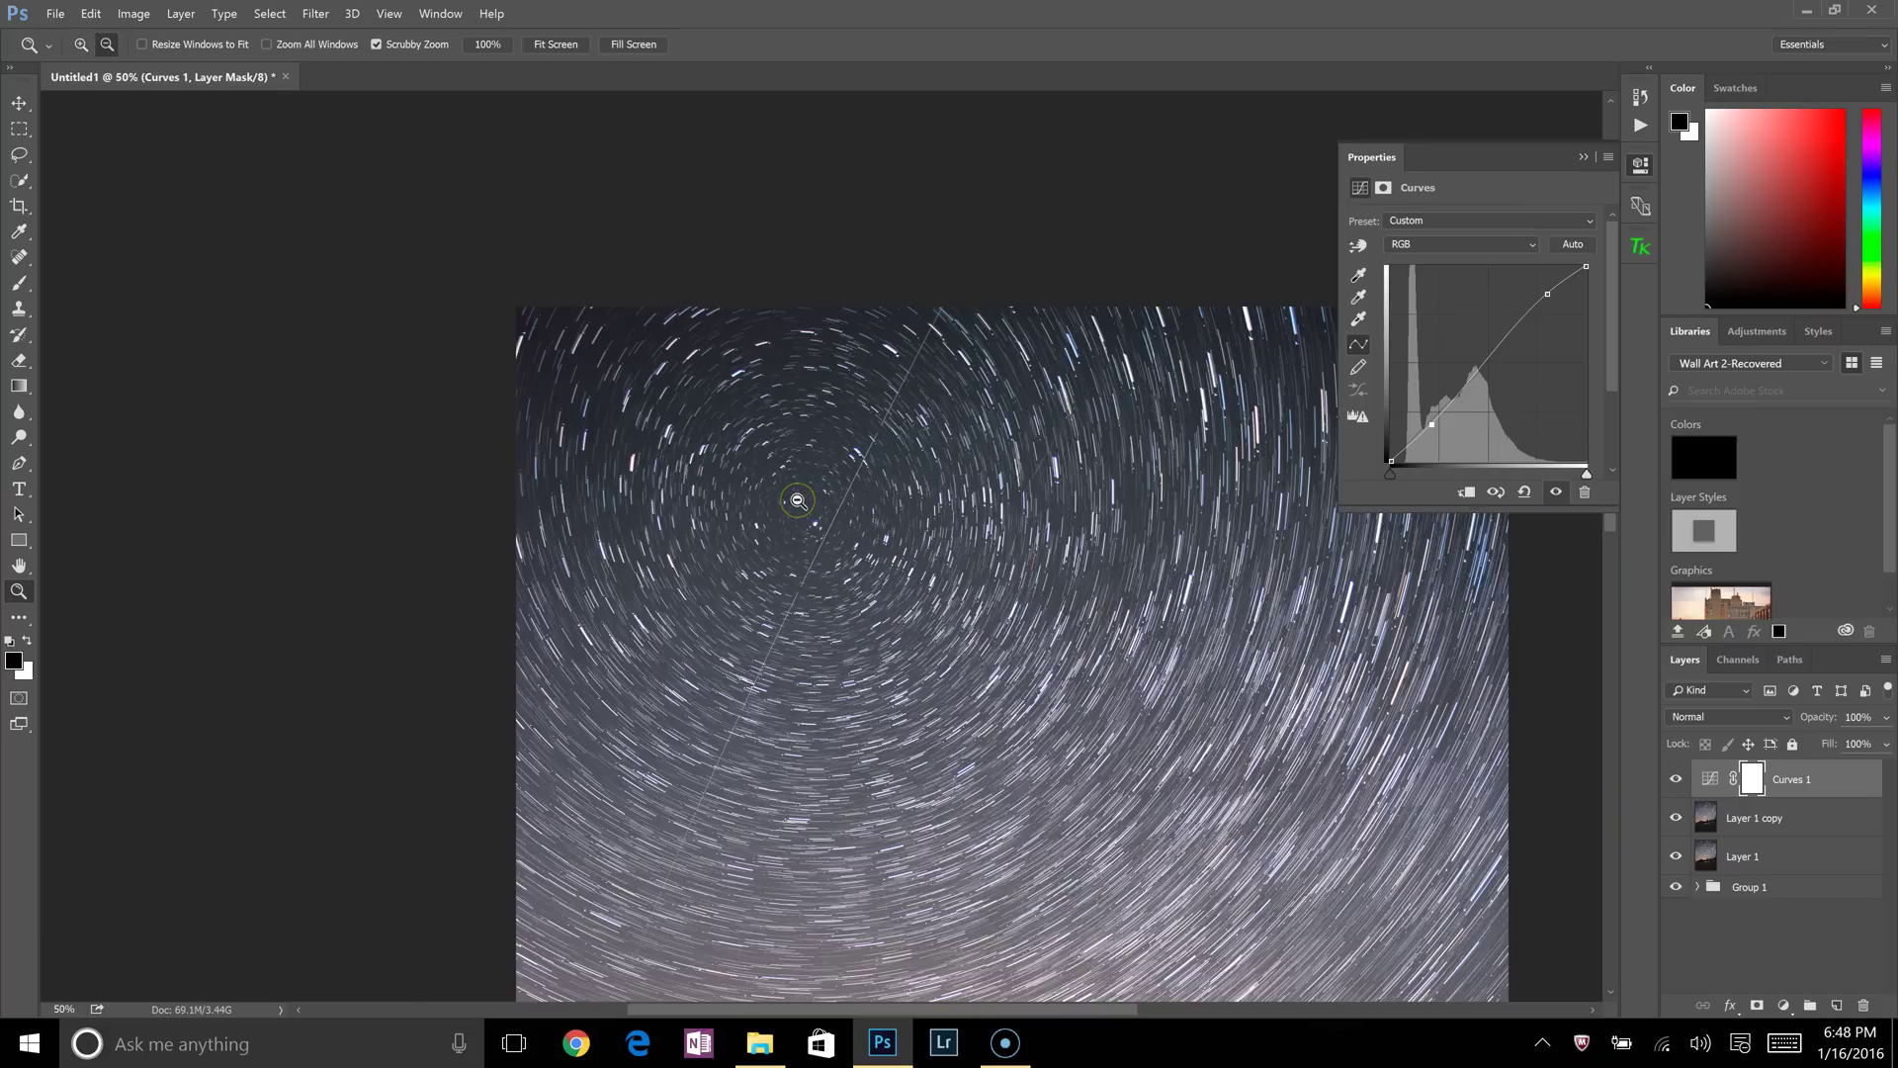
left_click(798, 500, "alt")
left_click(797, 499, "alt")
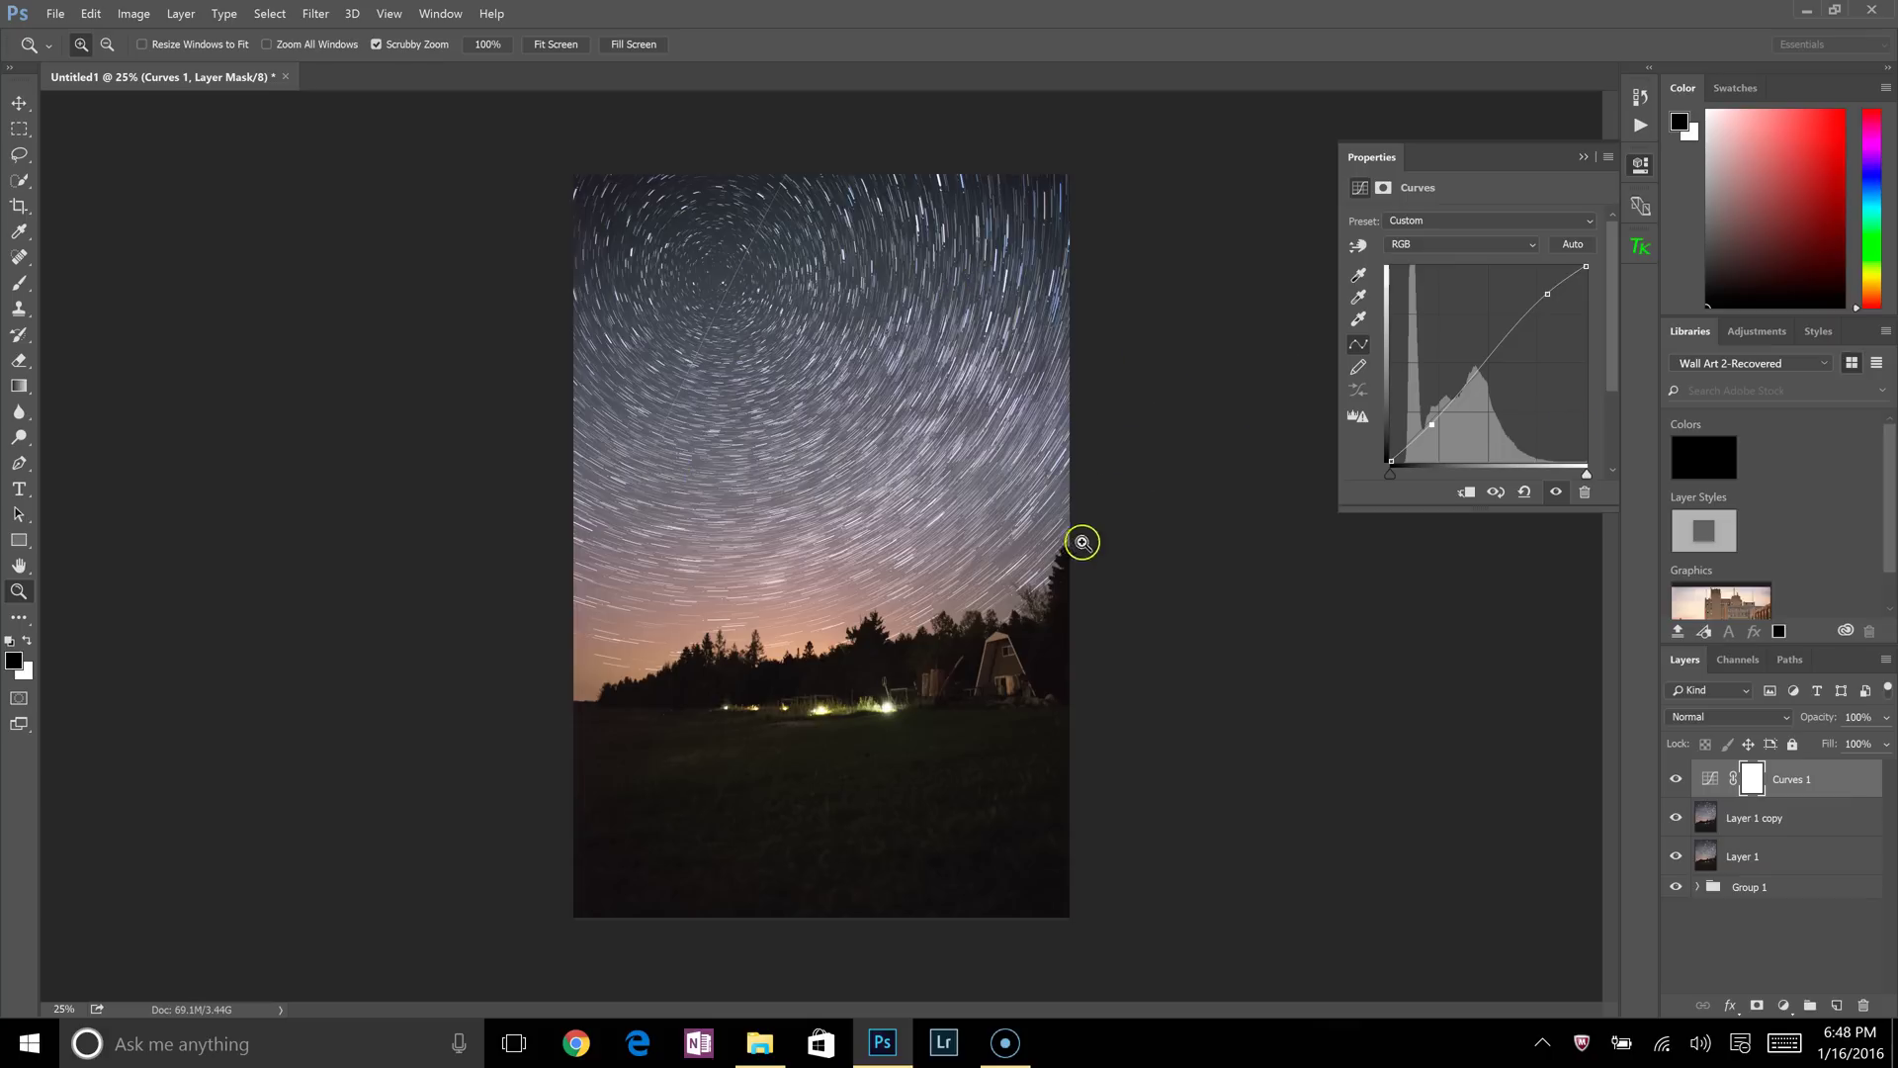
left_click(730, 290)
left_click(751, 265)
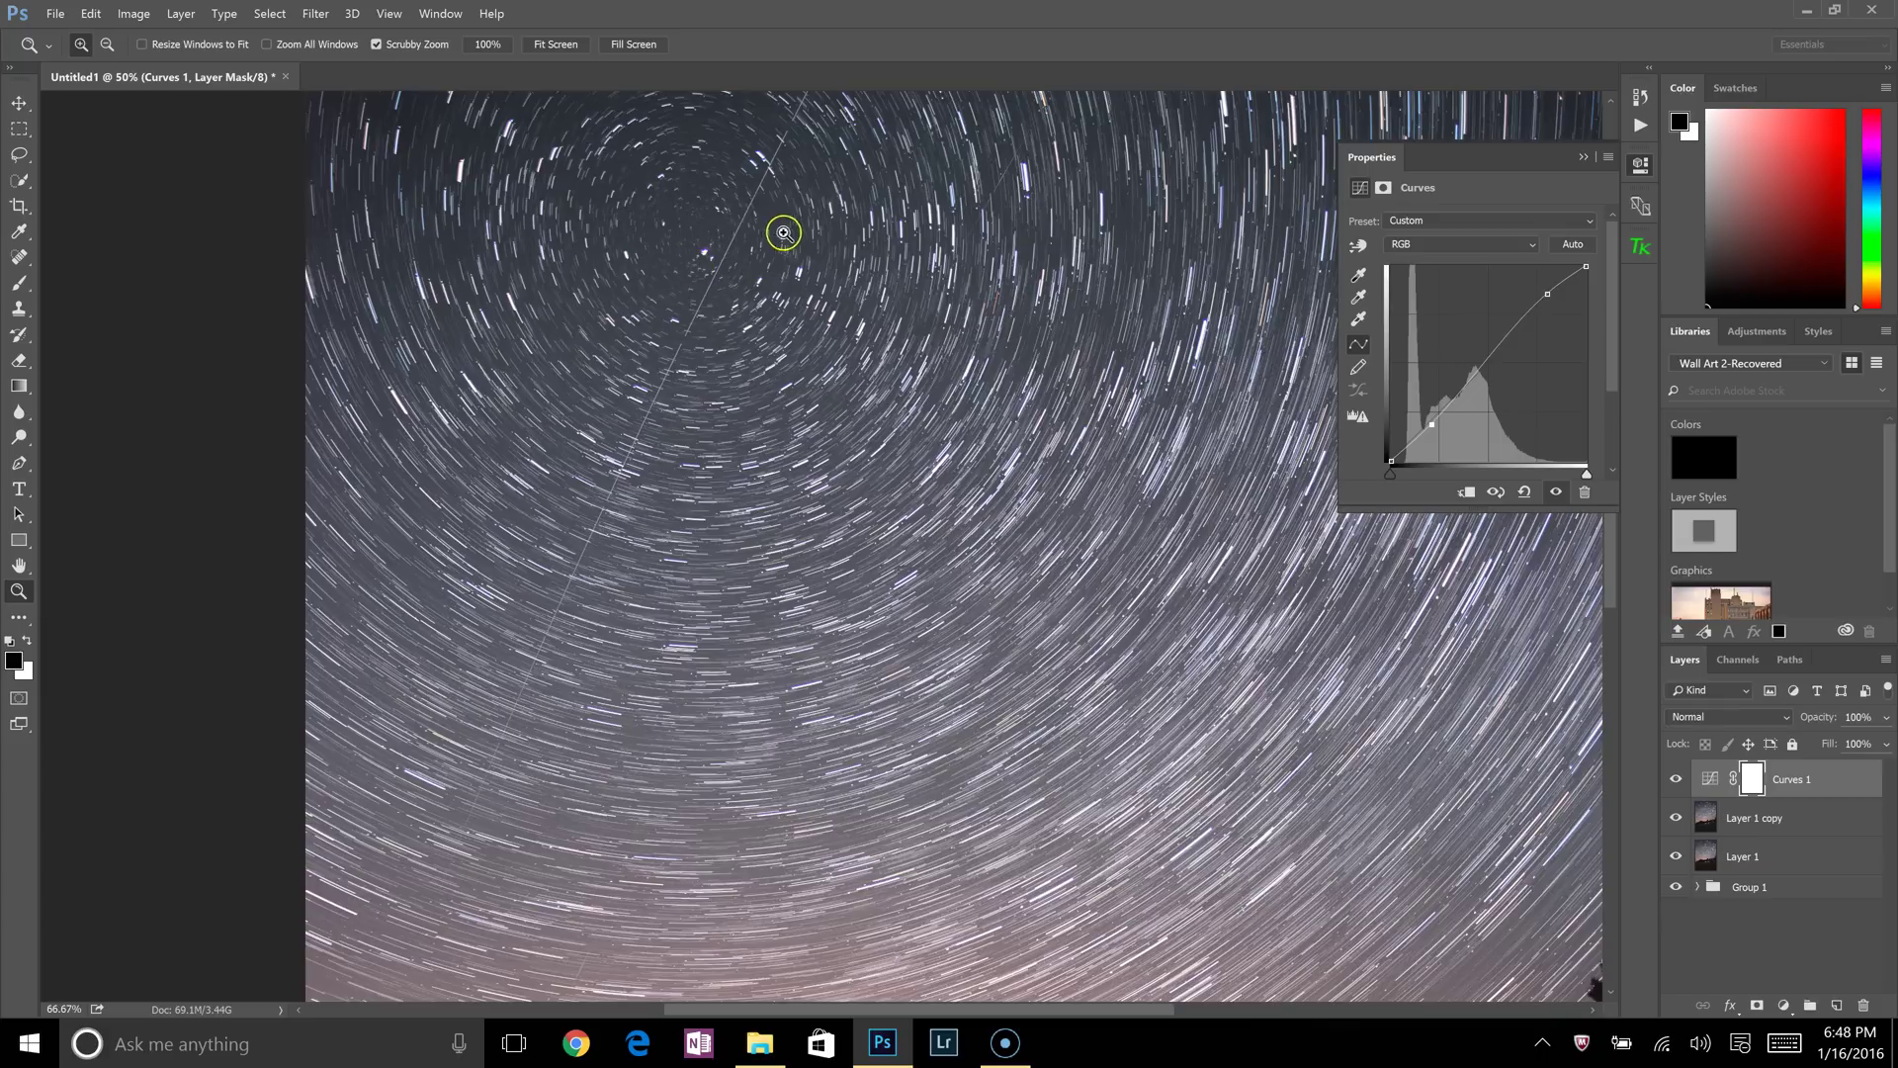
left_click(727, 269, "alt")
left_click(727, 268, "alt")
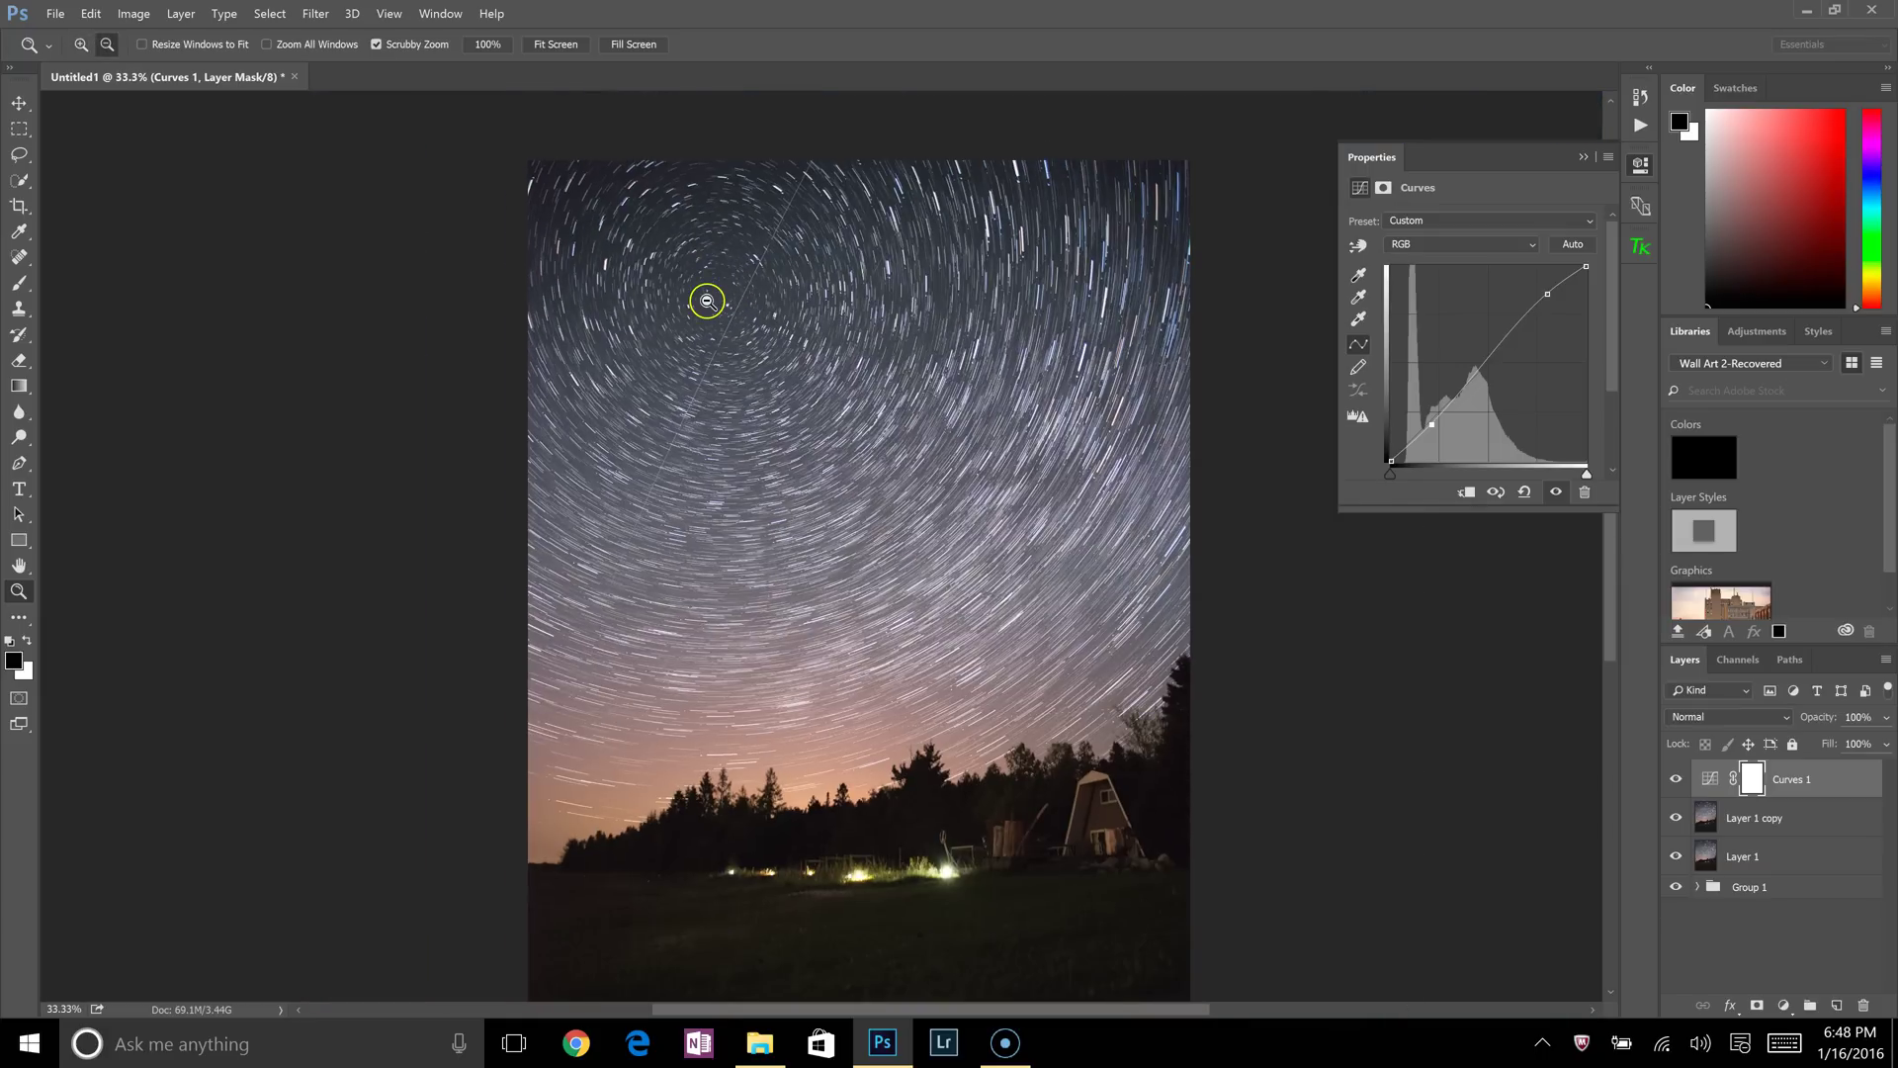
left_click(710, 301, "alt")
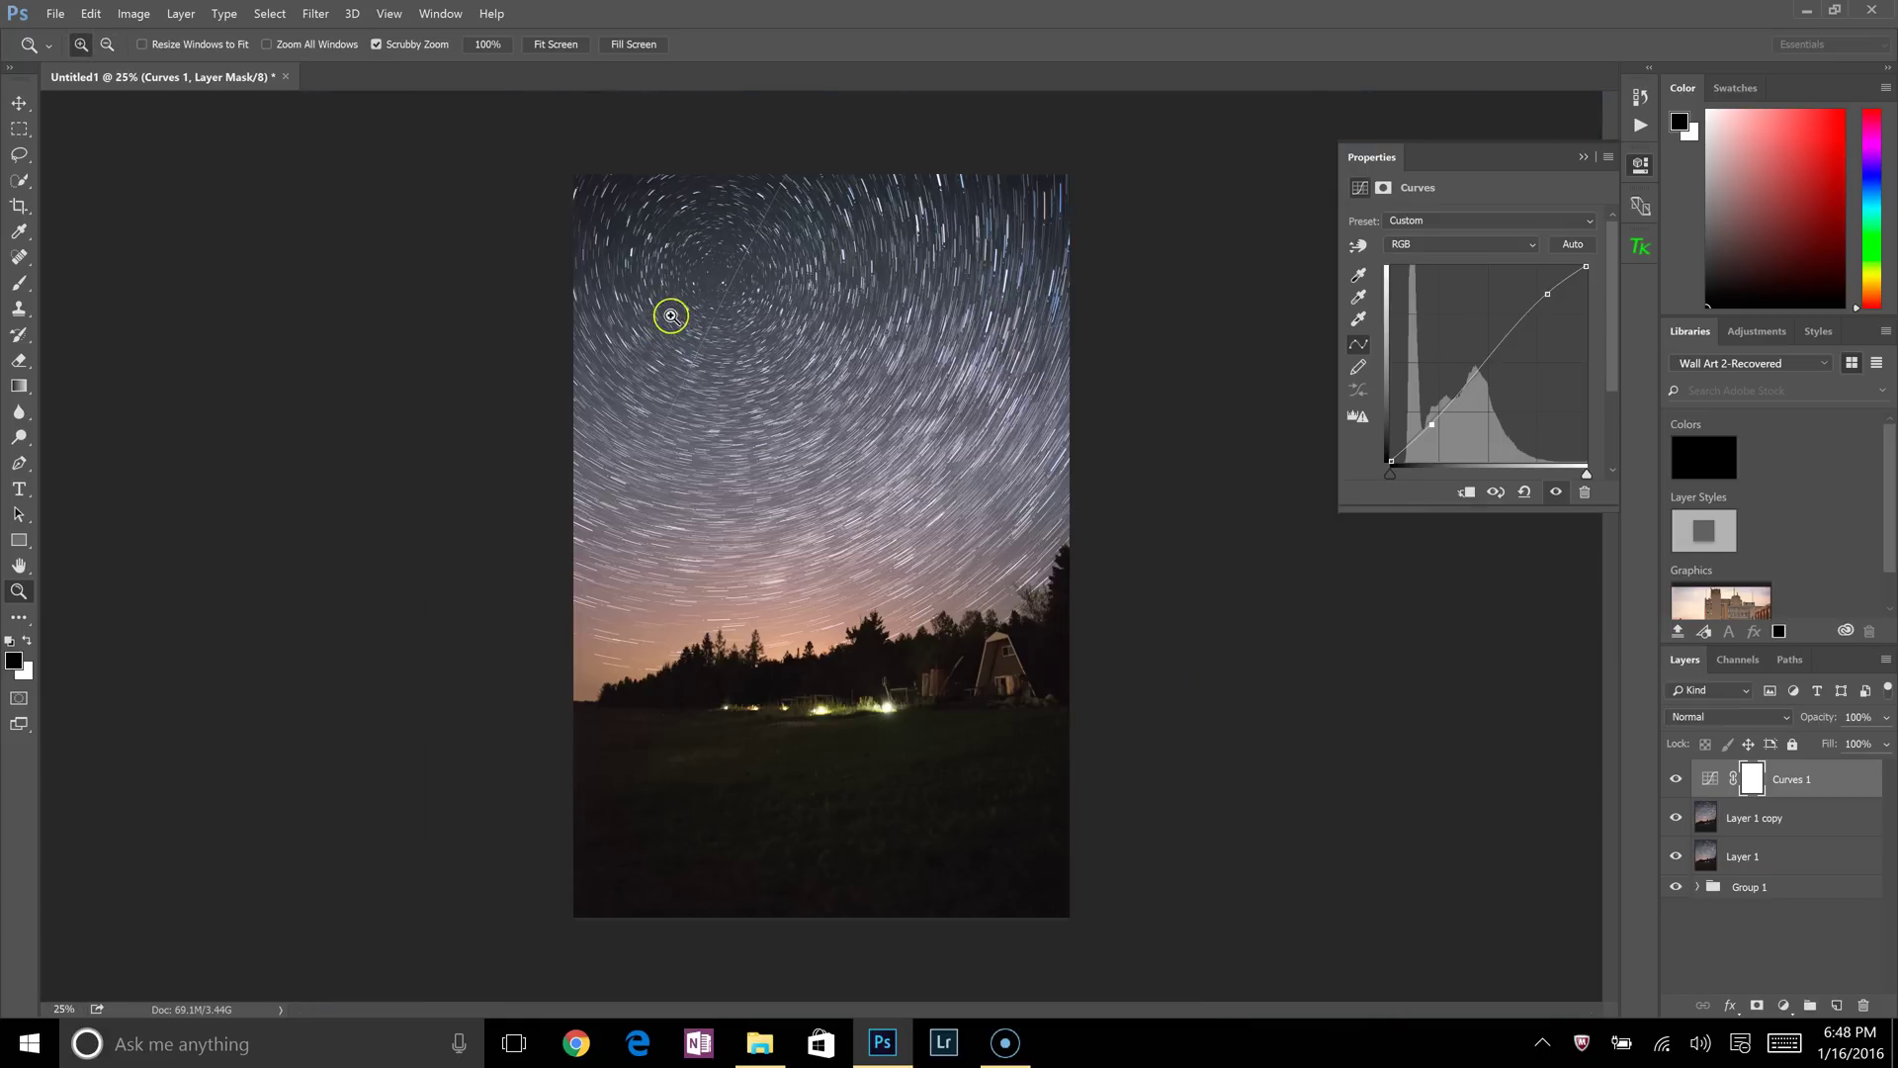